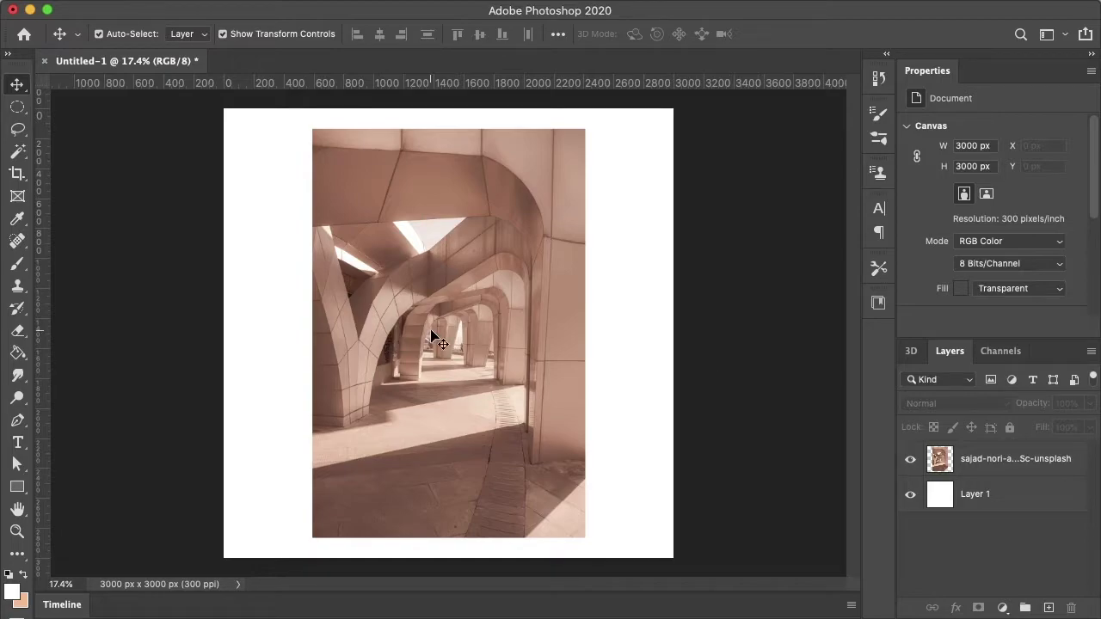
- Zoom in on the SE lettering in the photo, then switch to Illustrator's placed arch photo
{"action": "scroll", "coordinate": [435, 337], "scroll_direction": "up", "scroll_amount": 10}
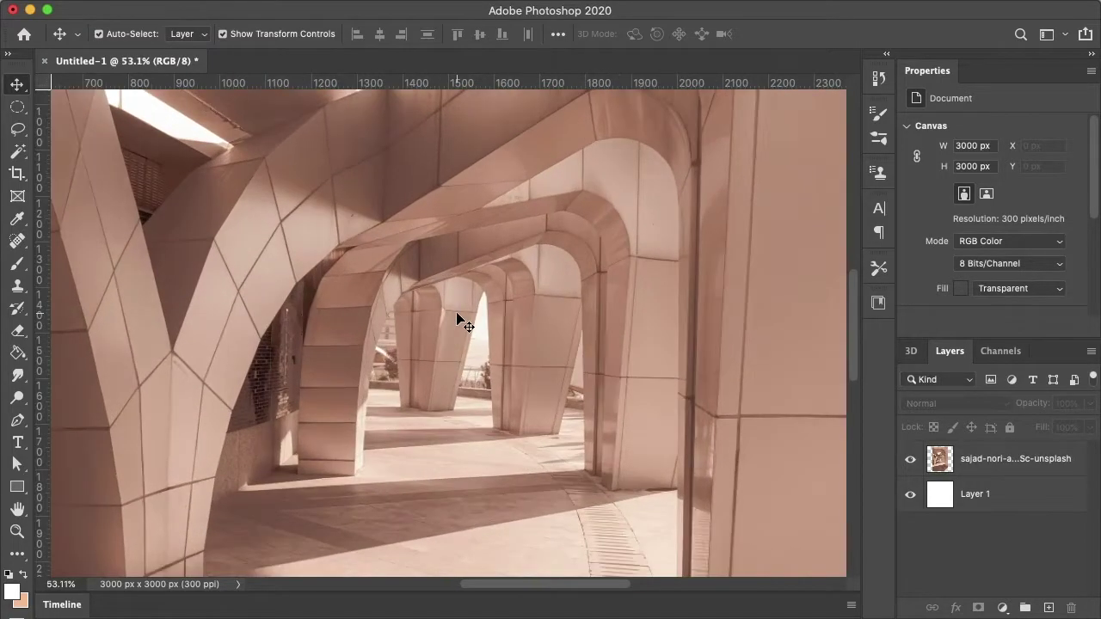
{"action": "scroll", "coordinate": [463, 321], "scroll_direction": "up", "scroll_amount": 8}
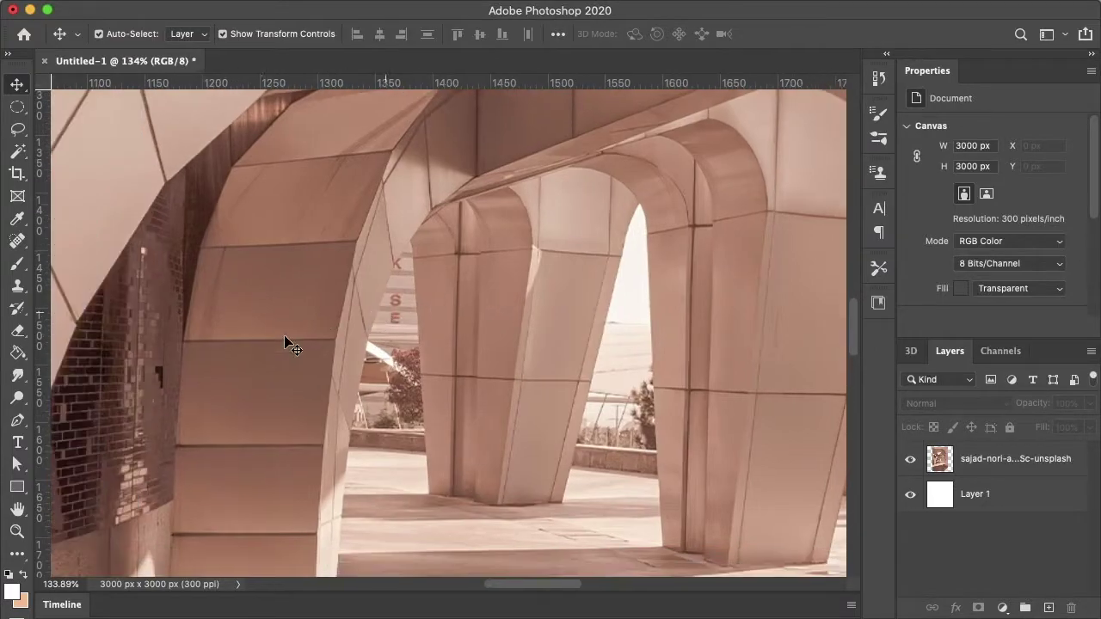
{"action": "scroll", "coordinate": [286, 342], "scroll_direction": "up", "scroll_amount": 10}
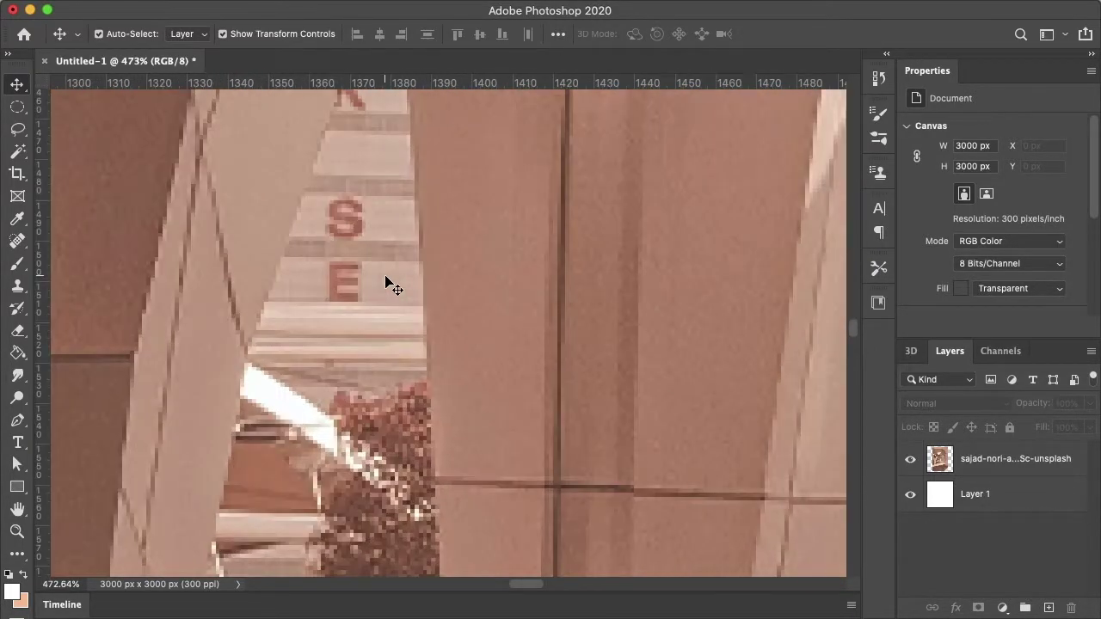
{"action": "scroll", "coordinate": [386, 281], "scroll_direction": "up", "scroll_amount": 6}
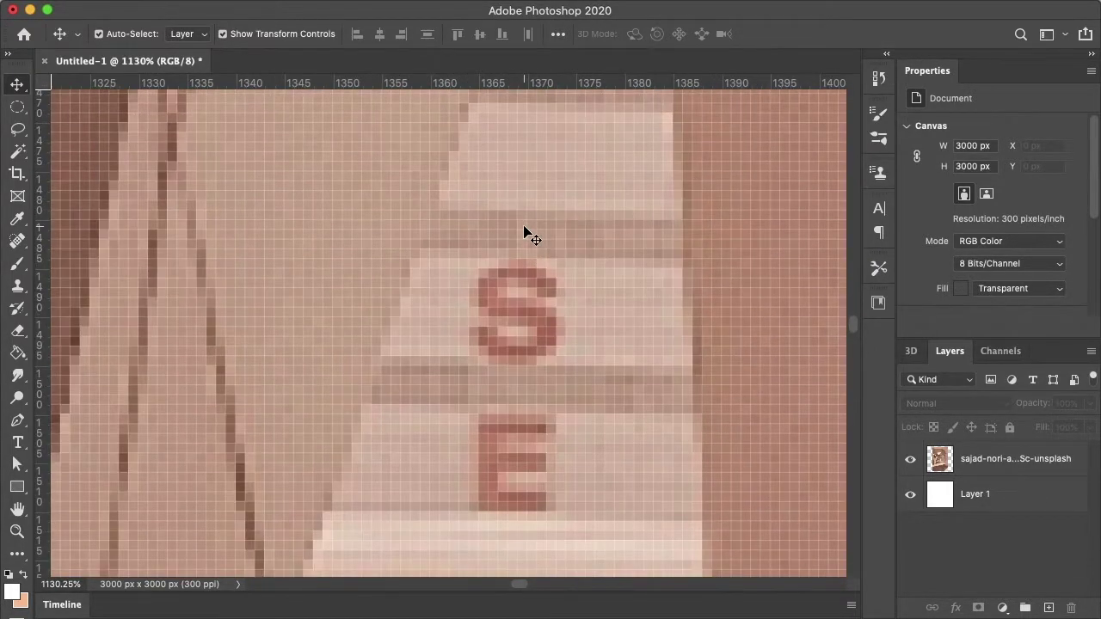
{"action": "scroll", "coordinate": [568, 351], "scroll_direction": "up", "scroll_amount": 8}
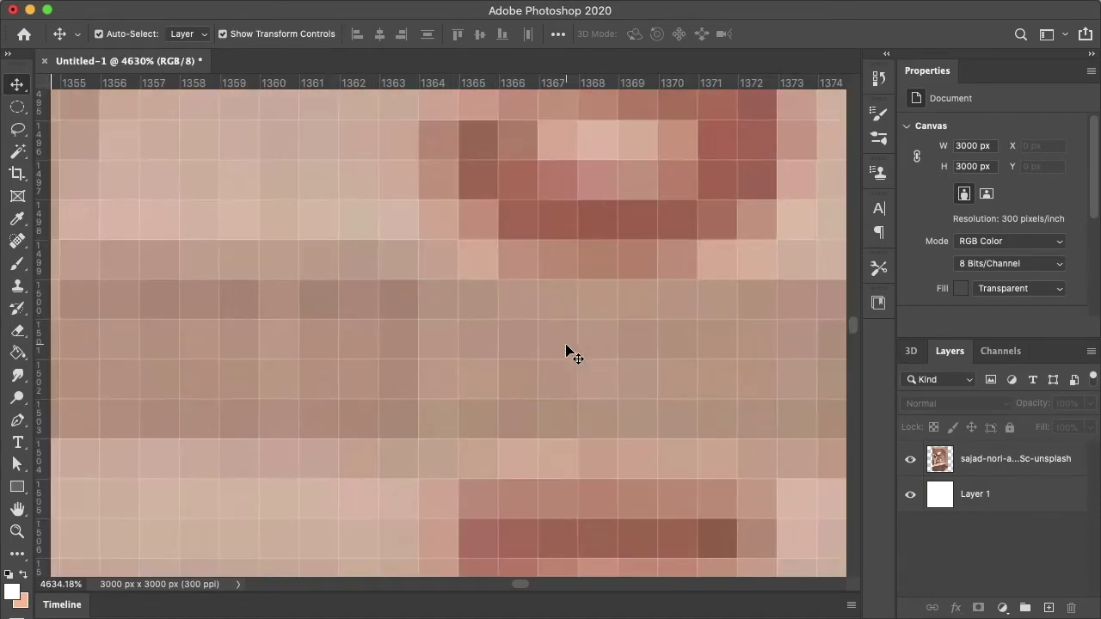
{"action": "scroll", "coordinate": [567, 351], "scroll_direction": "down", "scroll_amount": 6}
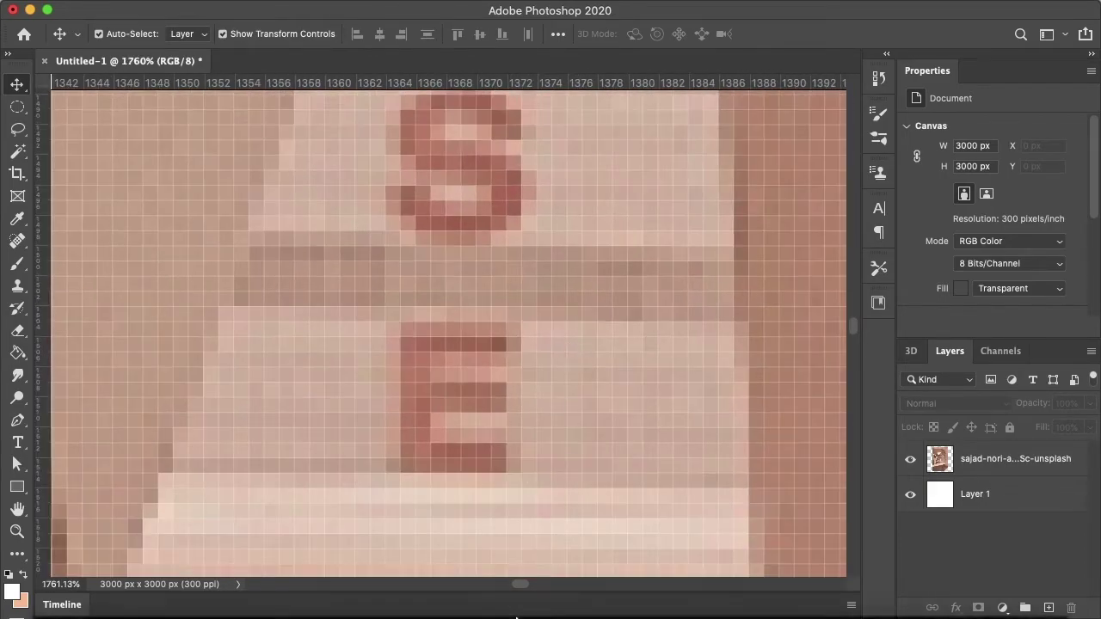
{"action": "left_click", "coordinate": [491, 594]}
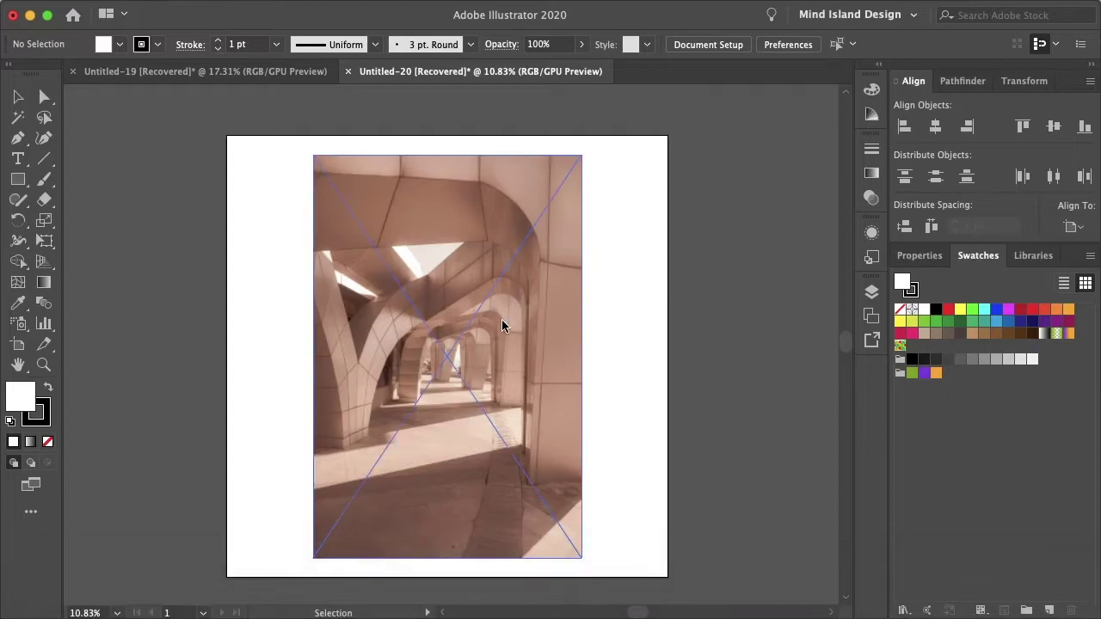
{"action": "scroll", "coordinate": [440, 360], "scroll_direction": "right", "scroll_amount": 5}
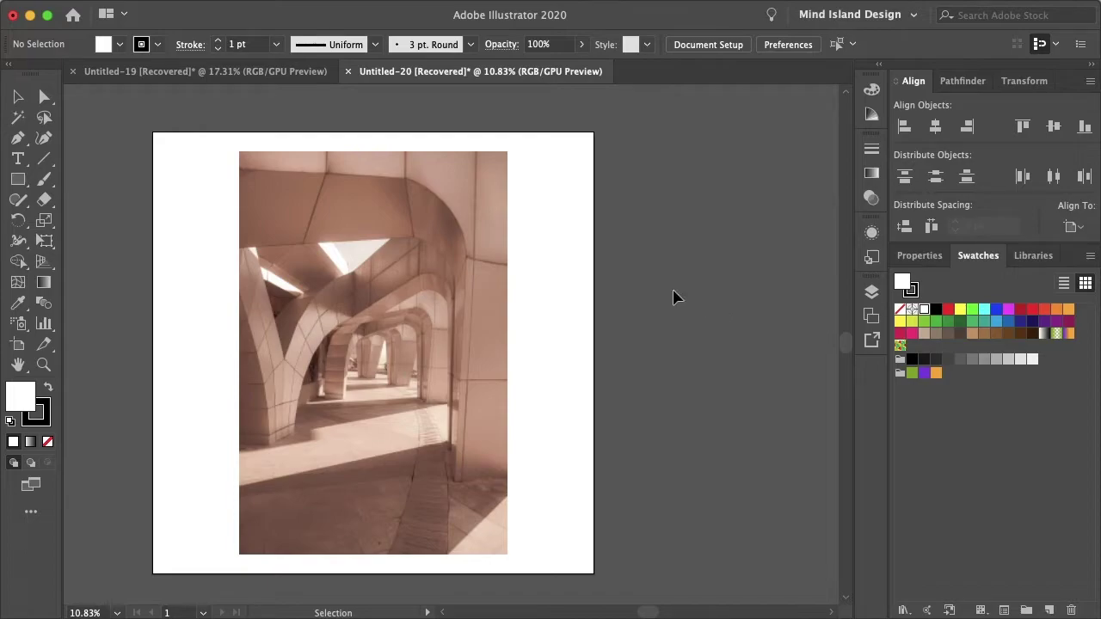
{"action": "mouse_move", "coordinate": [478, 600]}
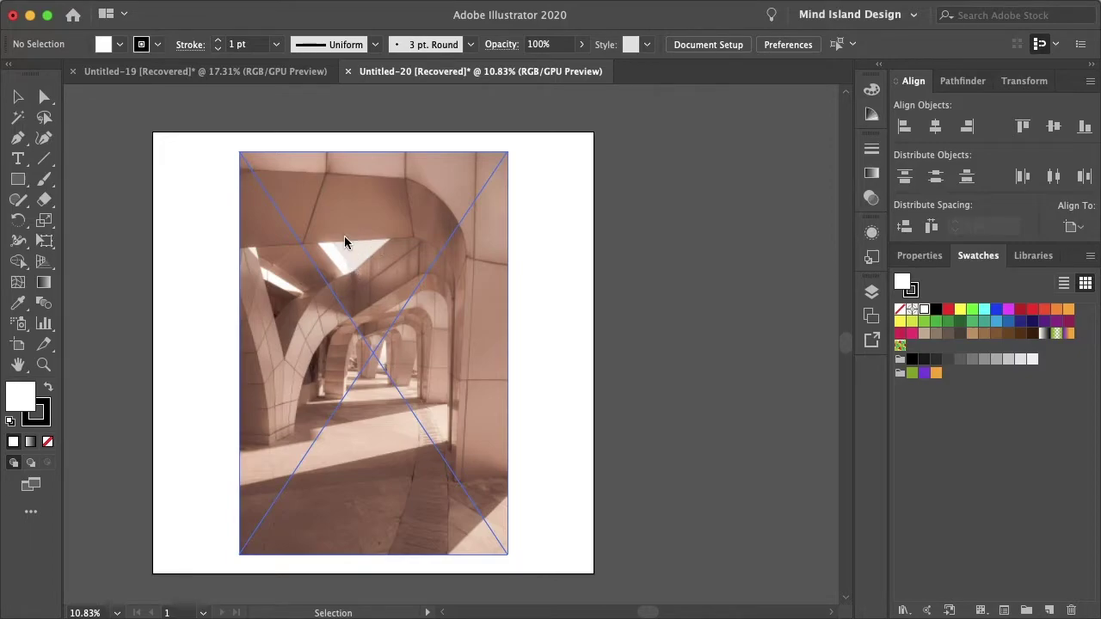
{"action": "mouse_move", "coordinate": [327, 602]}
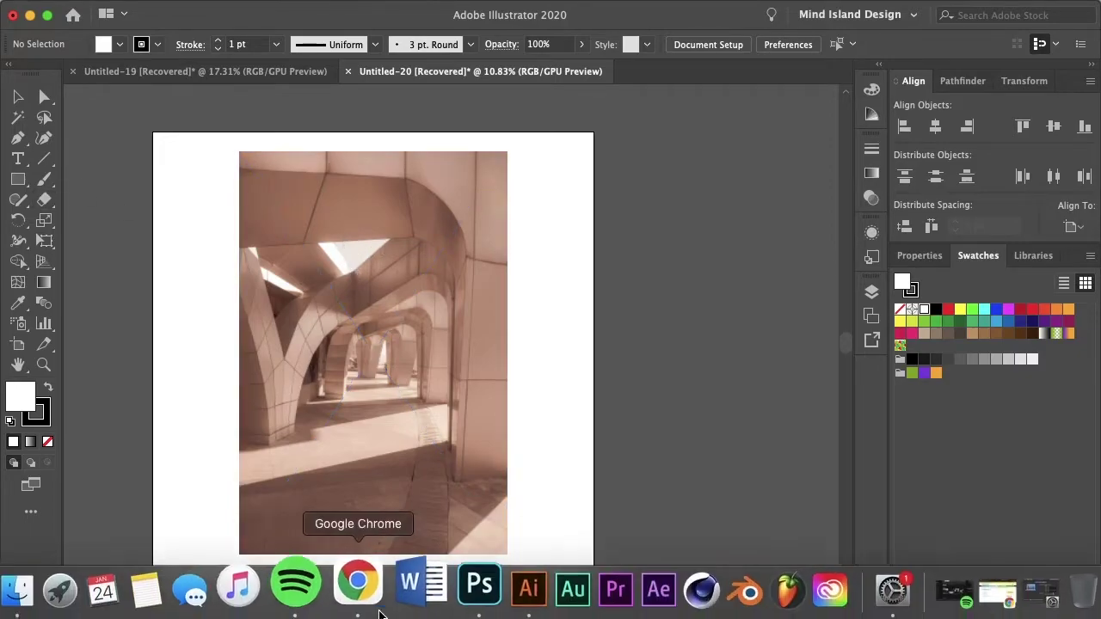
- Return to Photoshop's Untitled-1 document with the arch photo
{"action": "left_click", "coordinate": [458, 595]}
{"action": "scroll", "coordinate": [454, 276], "scroll_direction": "down", "scroll_amount": 5}
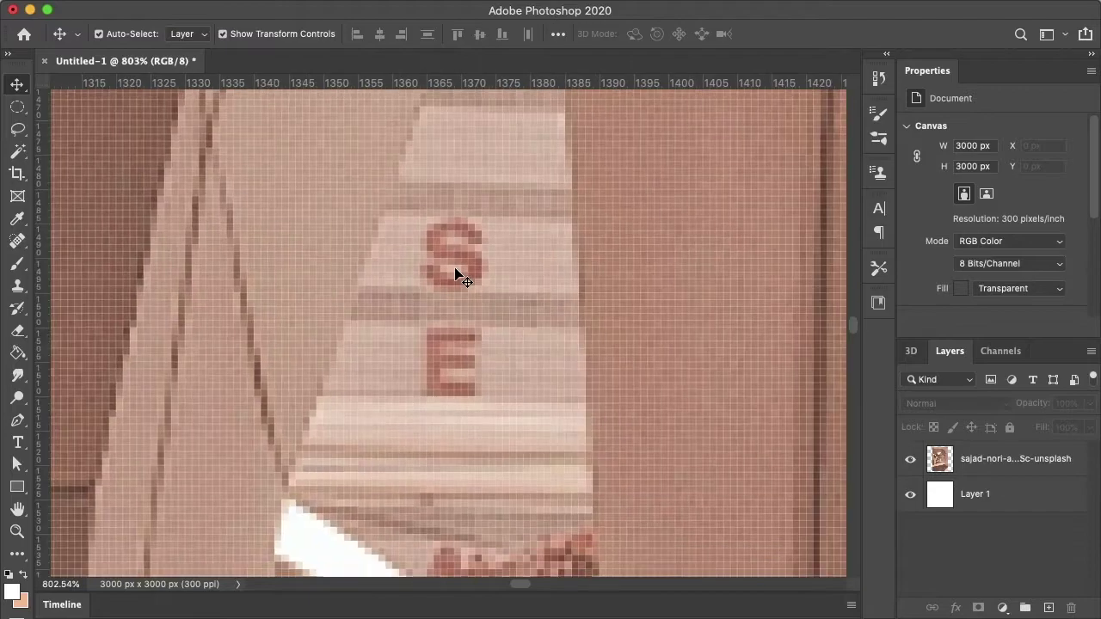
{"action": "scroll", "coordinate": [455, 272], "scroll_direction": "down", "scroll_amount": 3}
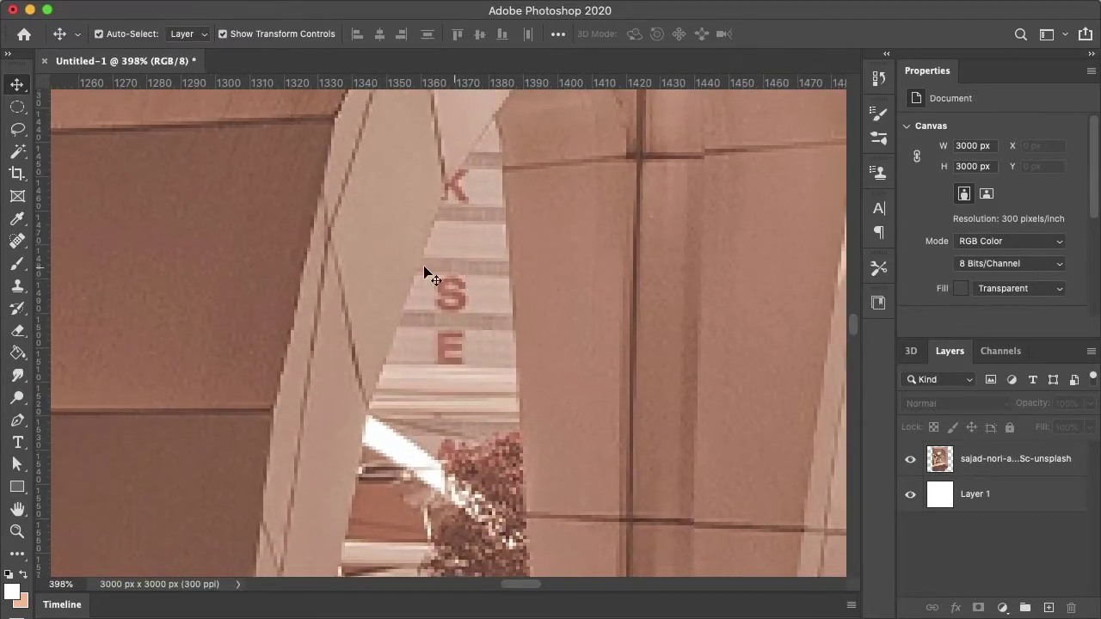
- Pick the Eraser tool on the arch photo layer and shrink the brush to 100 px
{"action": "left_click", "coordinate": [18, 331]}
{"action": "scroll", "coordinate": [493, 175], "scroll_direction": "down", "scroll_amount": 15}
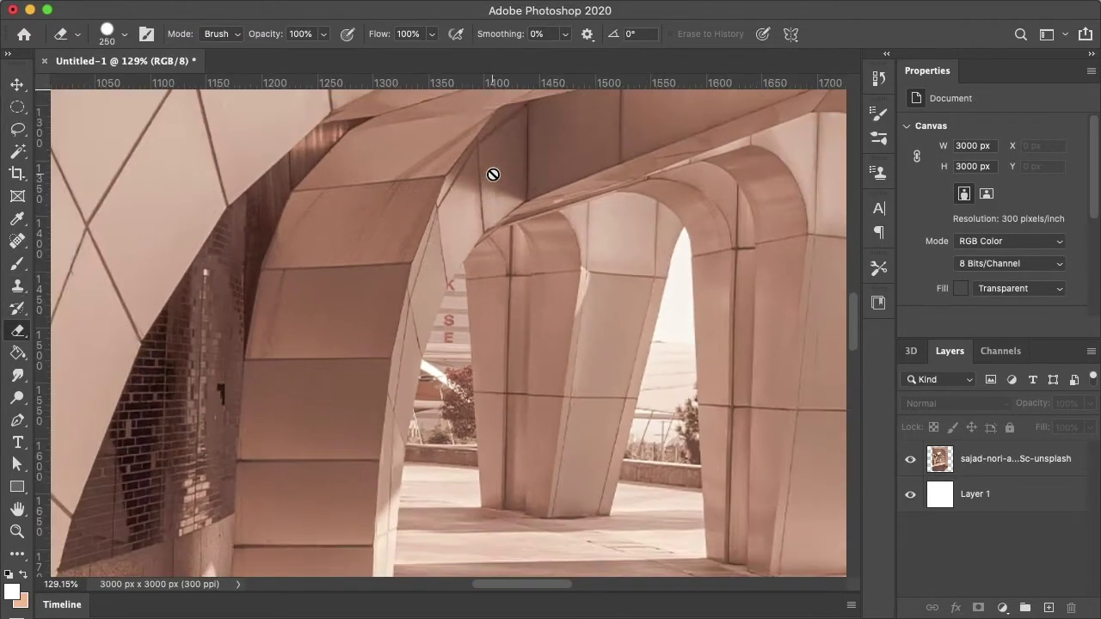
{"action": "scroll", "coordinate": [493, 174], "scroll_direction": "down", "scroll_amount": 8}
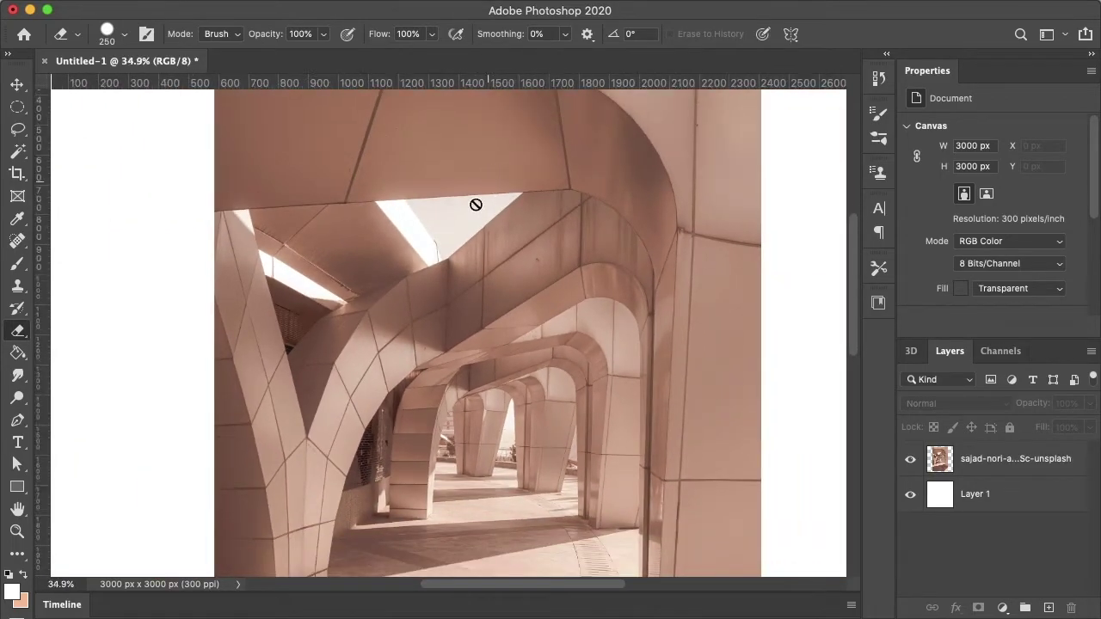
{"action": "left_click", "coordinate": [951, 452]}
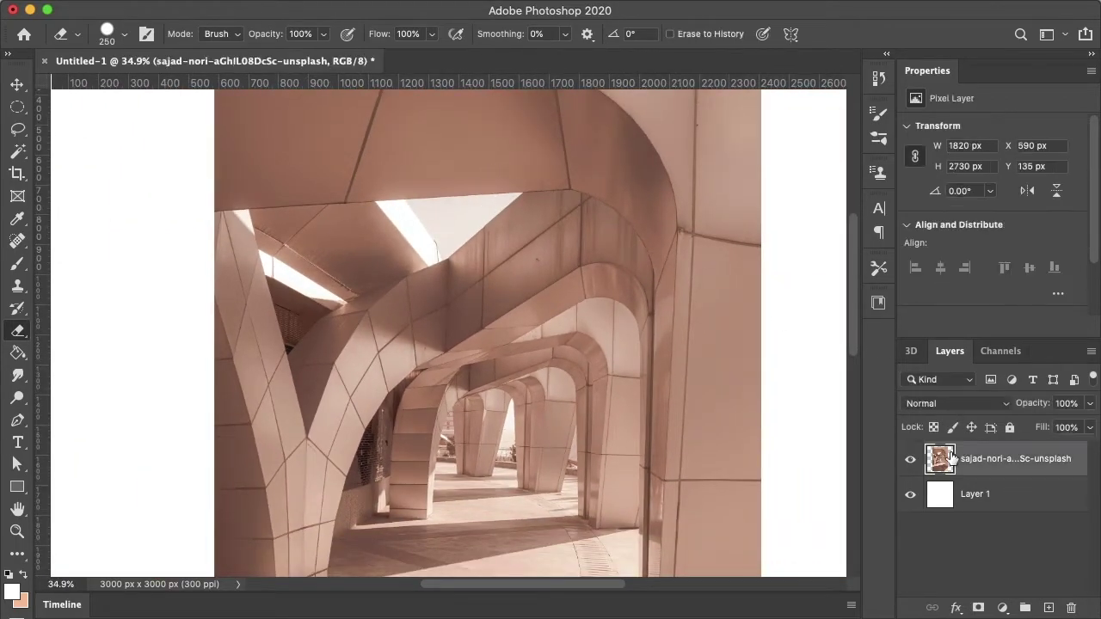
{"action": "scroll", "coordinate": [447, 206], "scroll_direction": "up", "scroll_amount": 5}
{"action": "key", "text": "bracketleft"}
{"action": "key", "text": "bracketleft"}
{"action": "key", "text": "bracketleft"}
{"action": "key", "text": "bracketleft"}
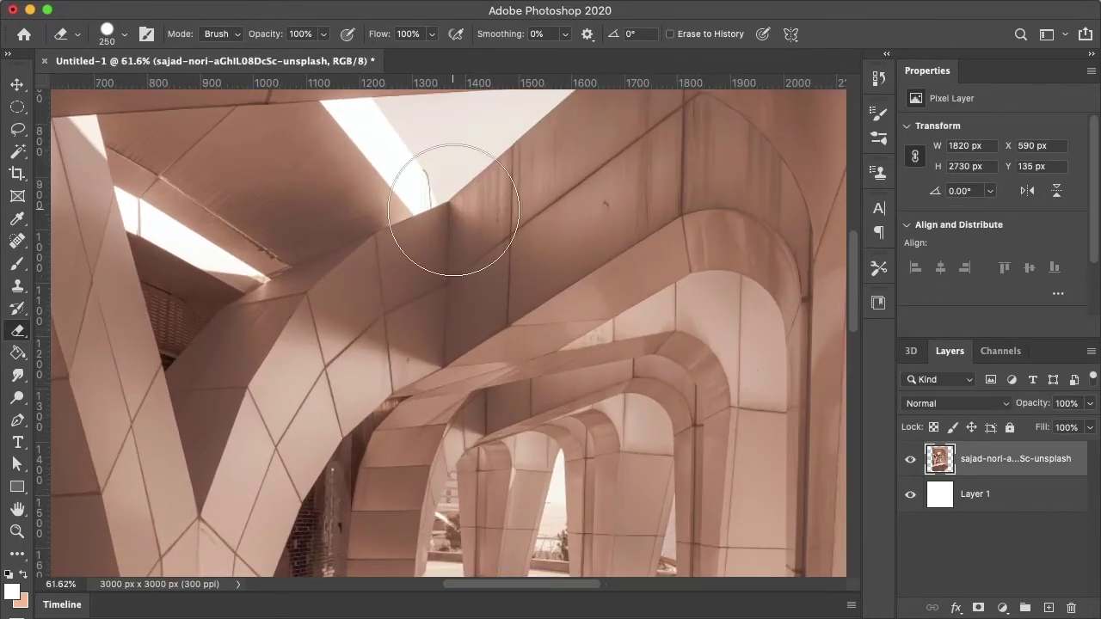
{"action": "key", "text": "bracketleft"}
{"action": "scroll", "coordinate": [453, 210], "scroll_direction": "down", "scroll_amount": 2}
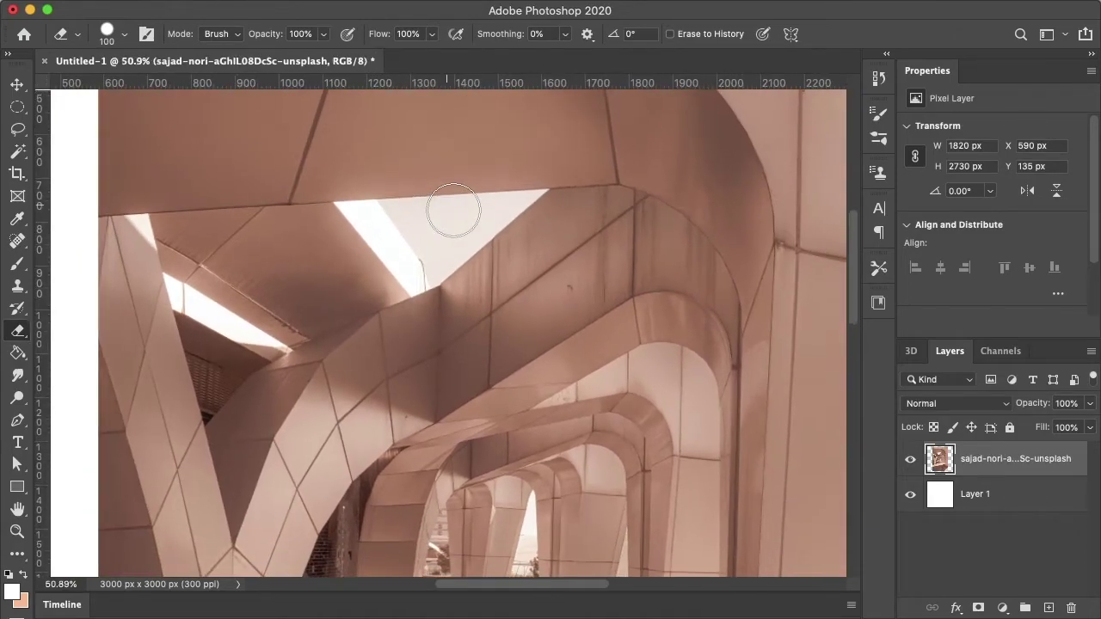
{"action": "scroll", "coordinate": [453, 210], "scroll_direction": "down", "scroll_amount": 10}
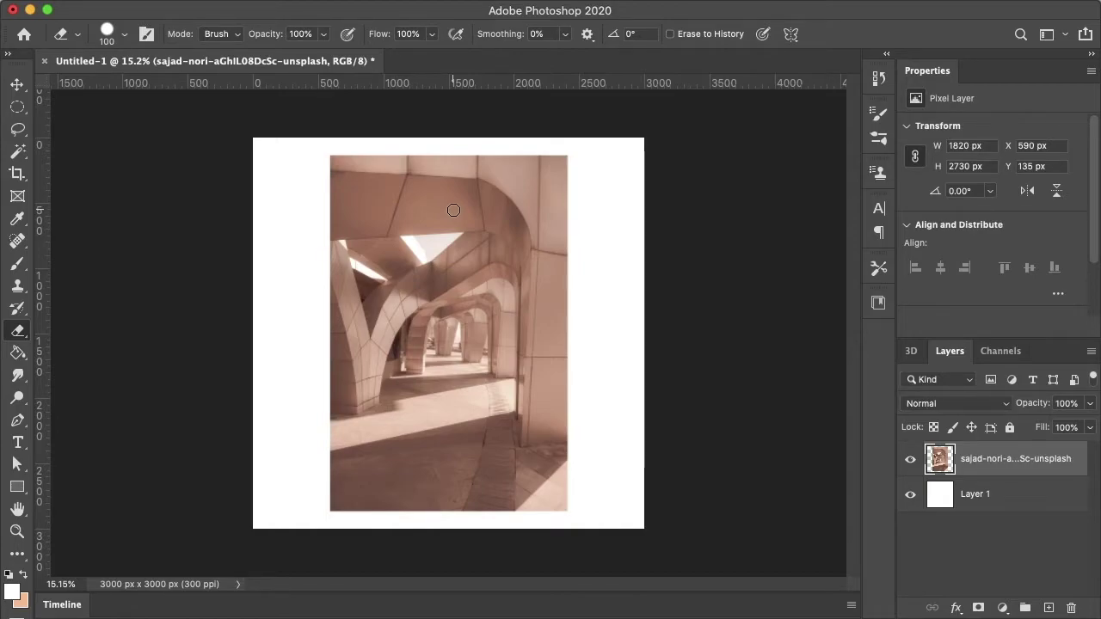
- Select the arch photo layer with the Move tool
{"action": "left_click", "coordinate": [18, 84]}
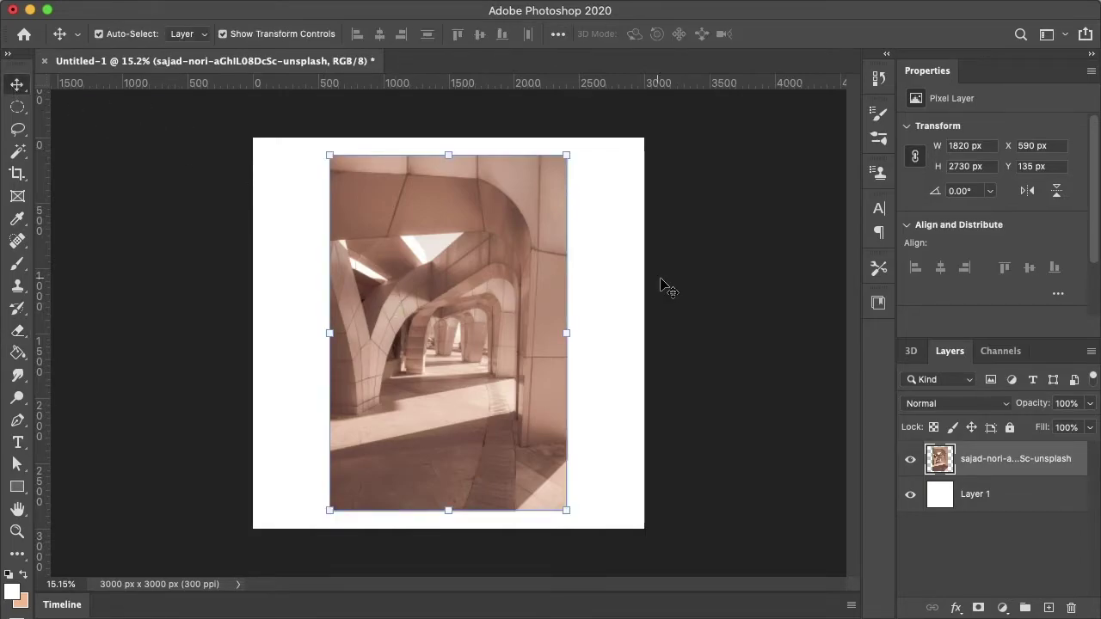
{"action": "left_click", "coordinate": [664, 287]}
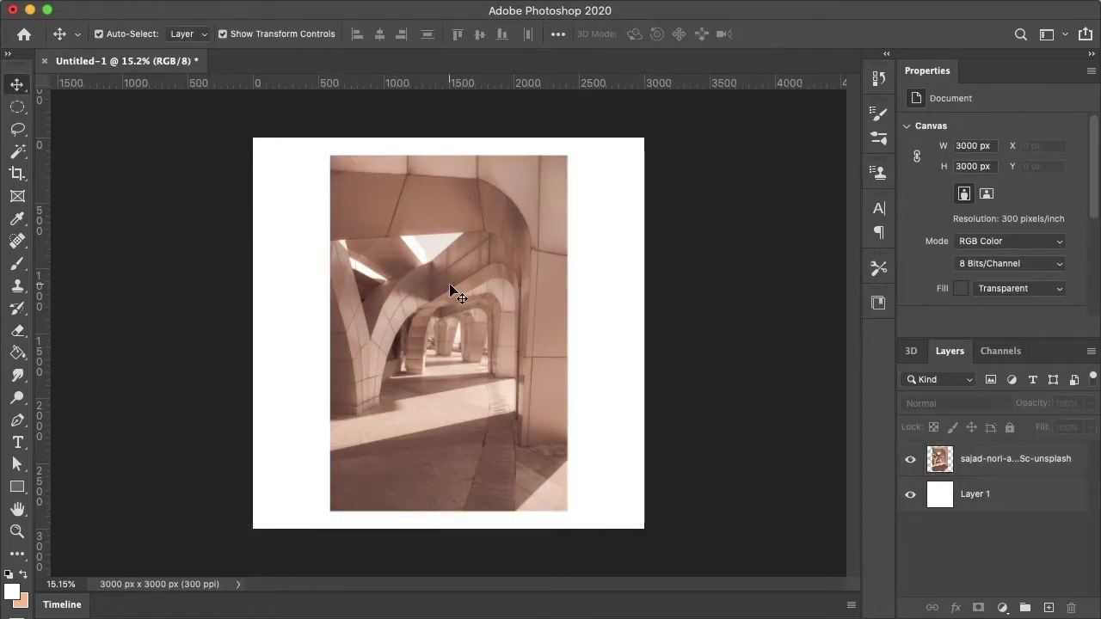
{"action": "scroll", "coordinate": [451, 291], "scroll_direction": "up", "scroll_amount": 3}
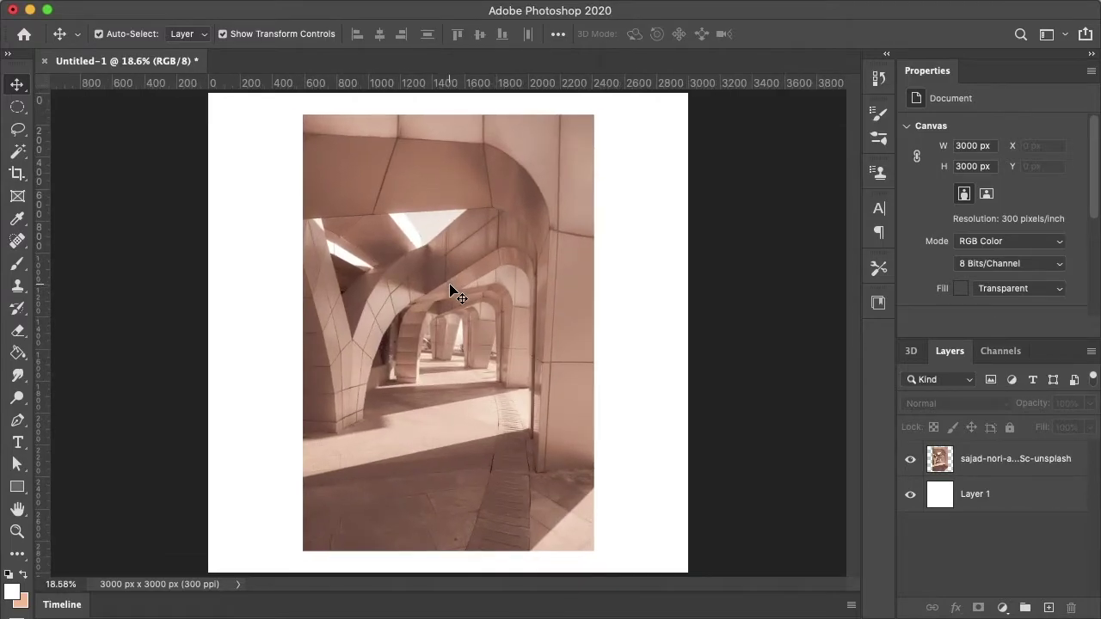
{"action": "left_click", "coordinate": [450, 285]}
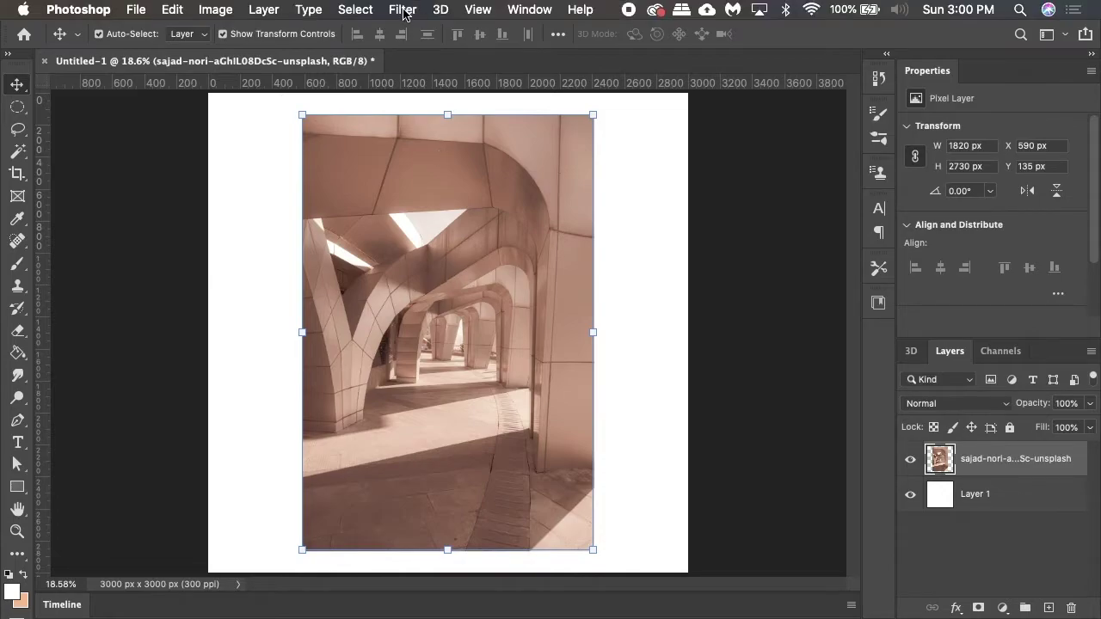
- Browse the Filter menu's Blur and Noise submenus without applying any, then go to Illustrator
{"action": "left_click", "coordinate": [402, 10]}
{"action": "mouse_move", "coordinate": [467, 213]}
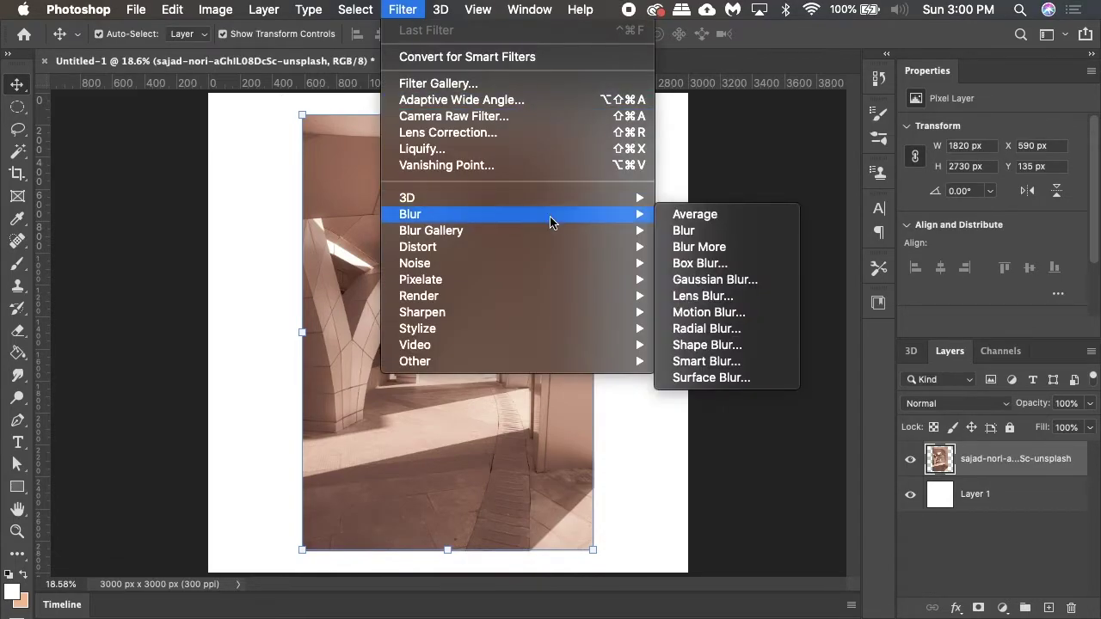
{"action": "mouse_move", "coordinate": [612, 253]}
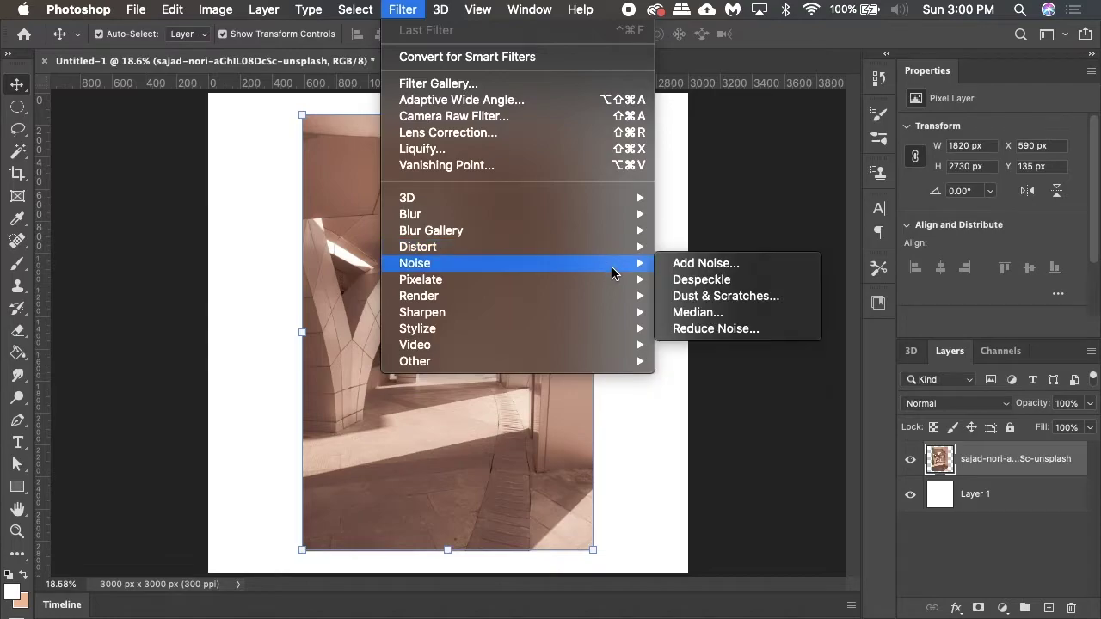
{"action": "left_click", "coordinate": [587, 616]}
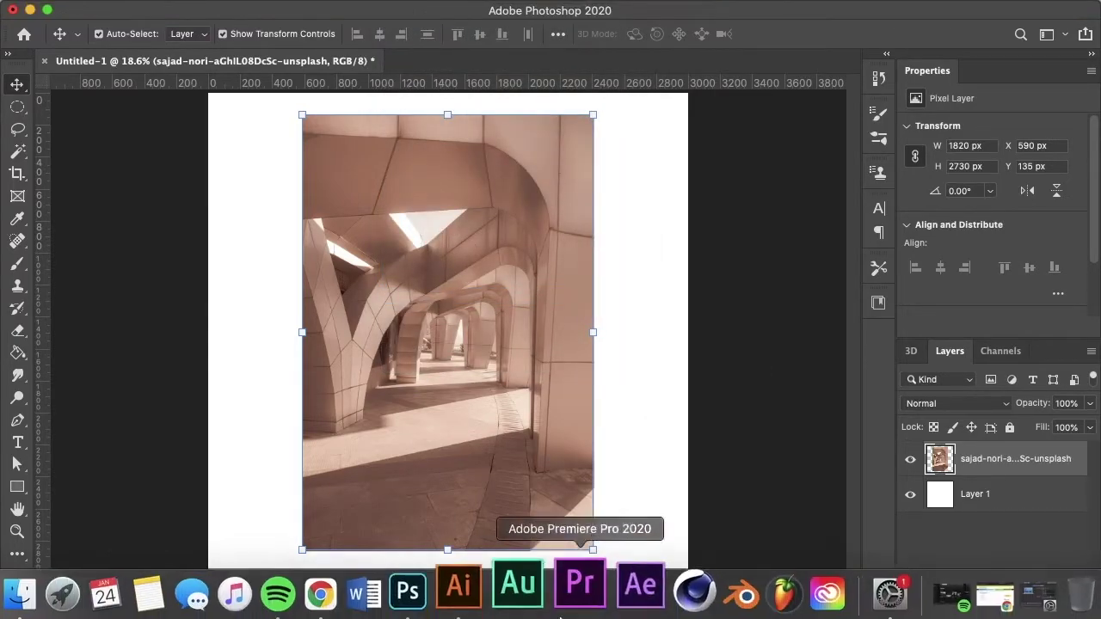
{"action": "left_click", "coordinate": [491, 593]}
- Open the Fresco artistic effect gallery on the placed arch photo
{"action": "left_click", "coordinate": [464, 345]}
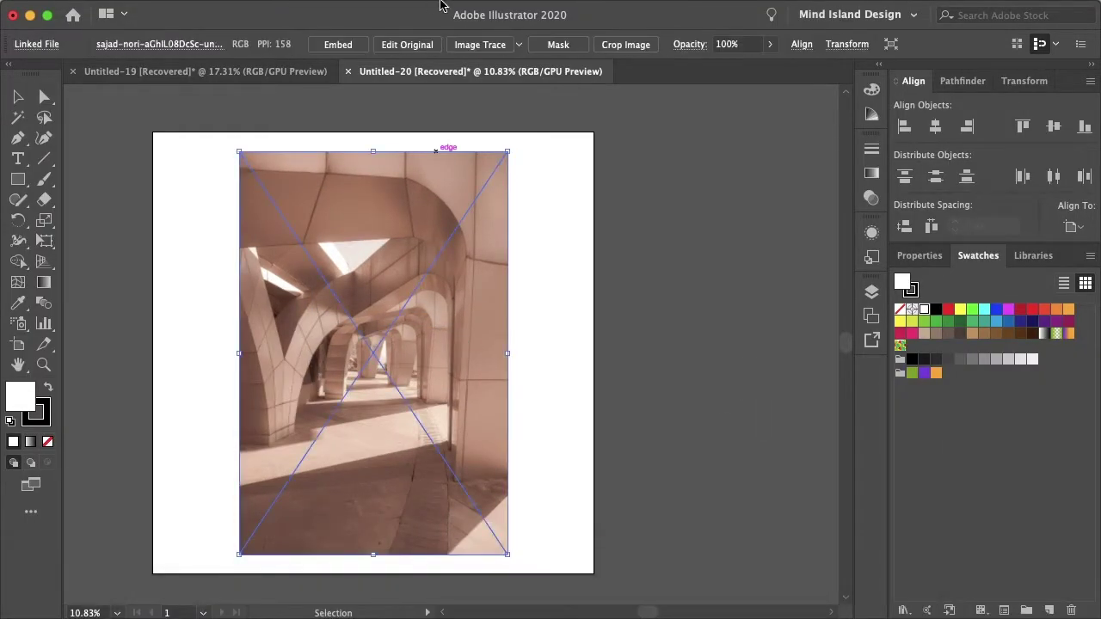
{"action": "left_click", "coordinate": [356, 9]}
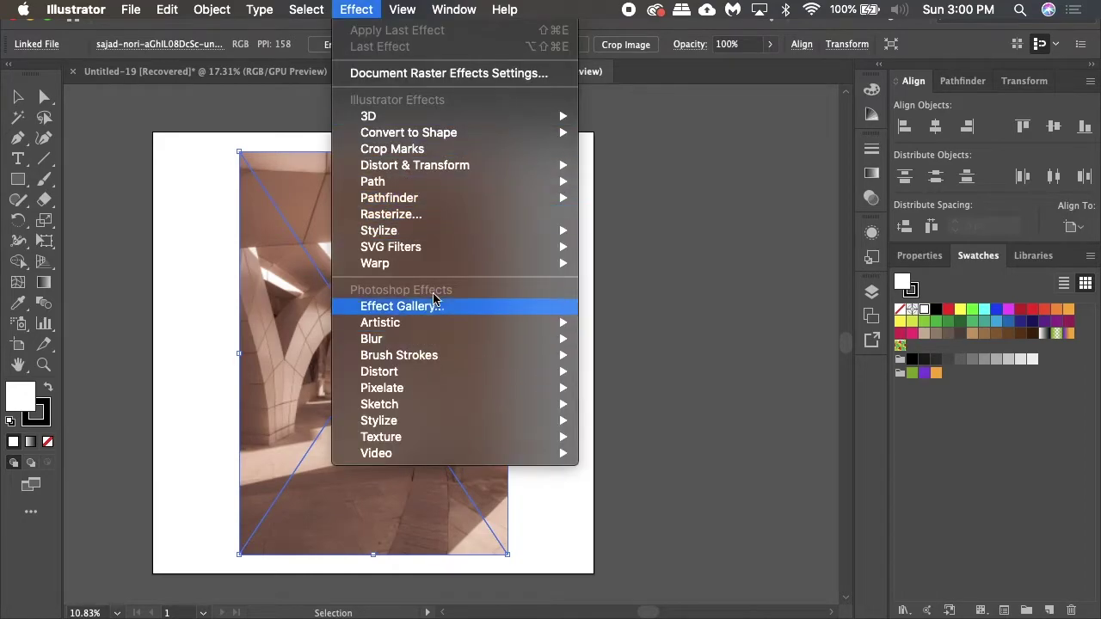
{"action": "mouse_move", "coordinate": [433, 322]}
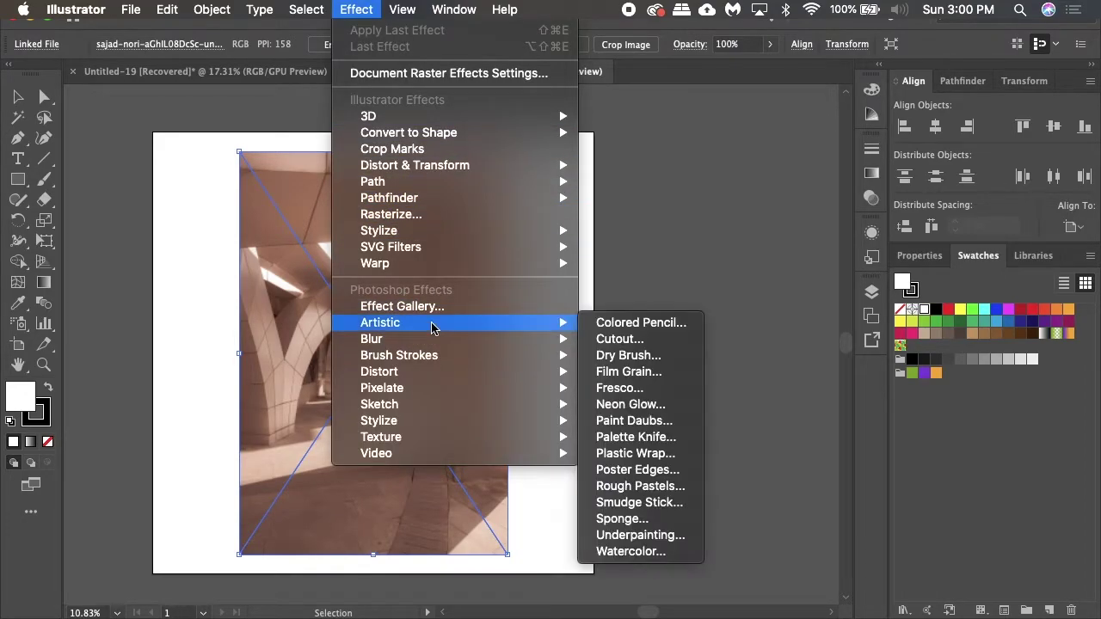
{"action": "left_click", "coordinate": [619, 388]}
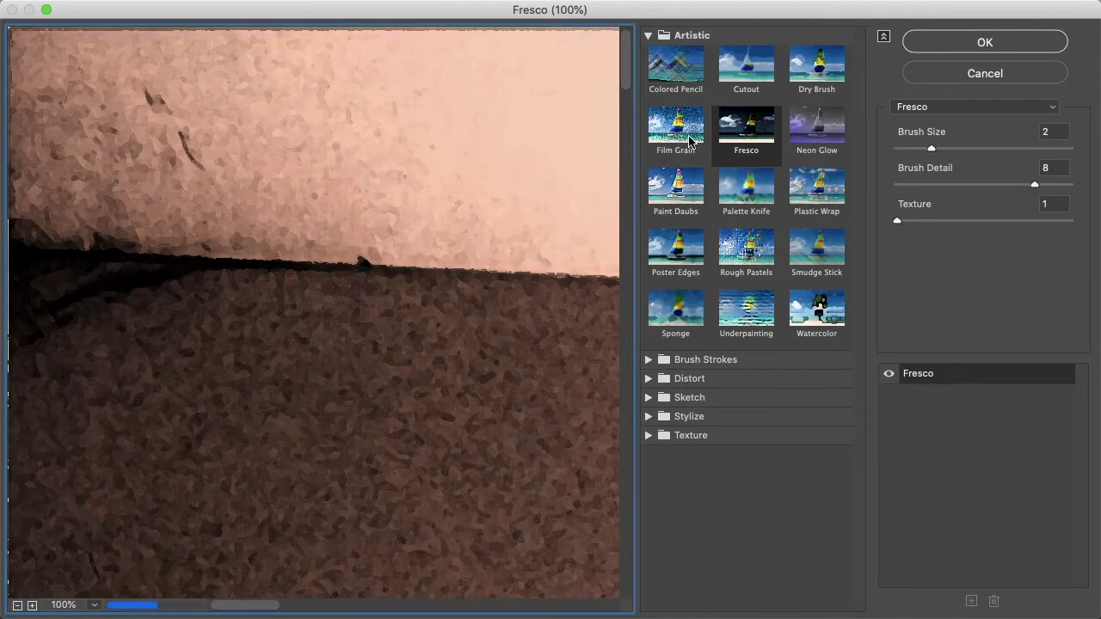
- Preview Film Grain and Smudge Stick, cancel the gallery, and deselect the photo
{"action": "left_click", "coordinate": [688, 137]}
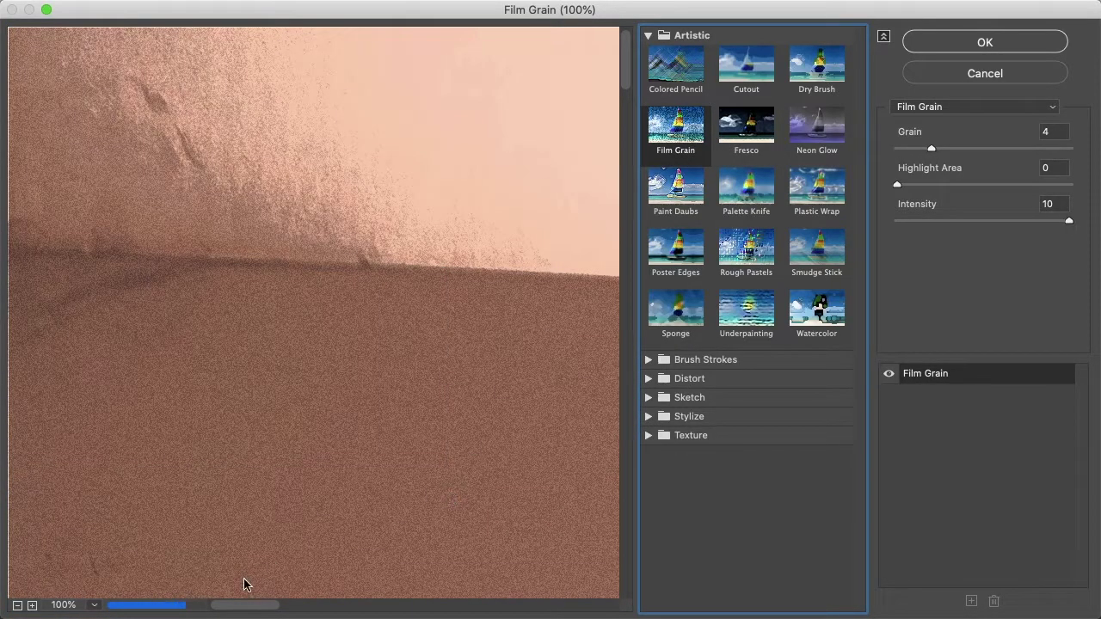
{"action": "left_click", "coordinate": [805, 248]}
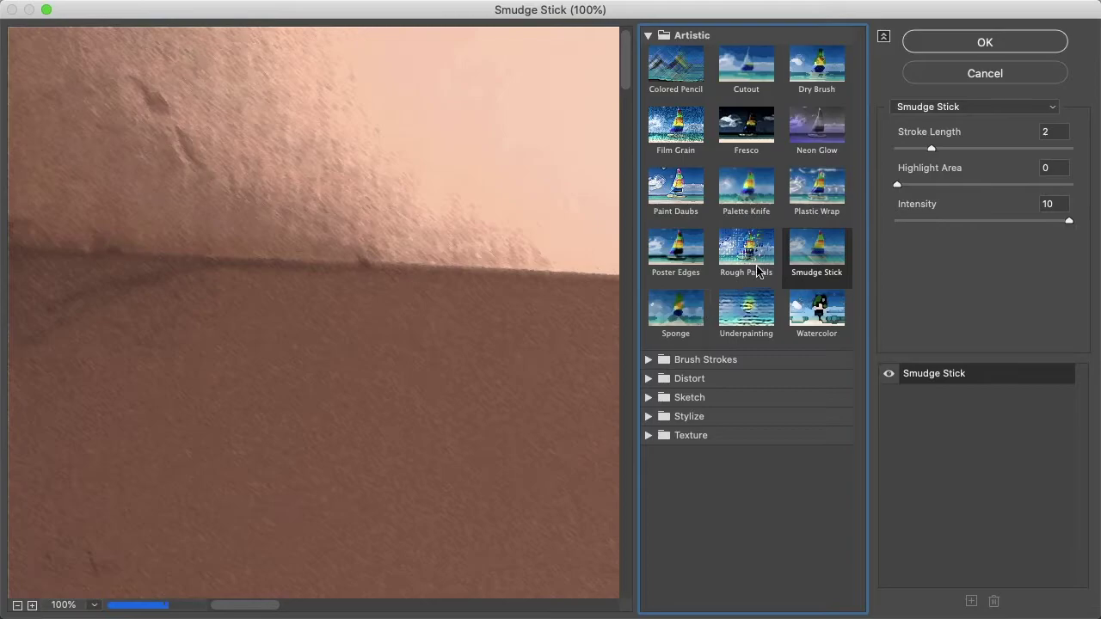
{"action": "left_click", "coordinate": [1015, 75]}
{"action": "left_click", "coordinate": [624, 312]}
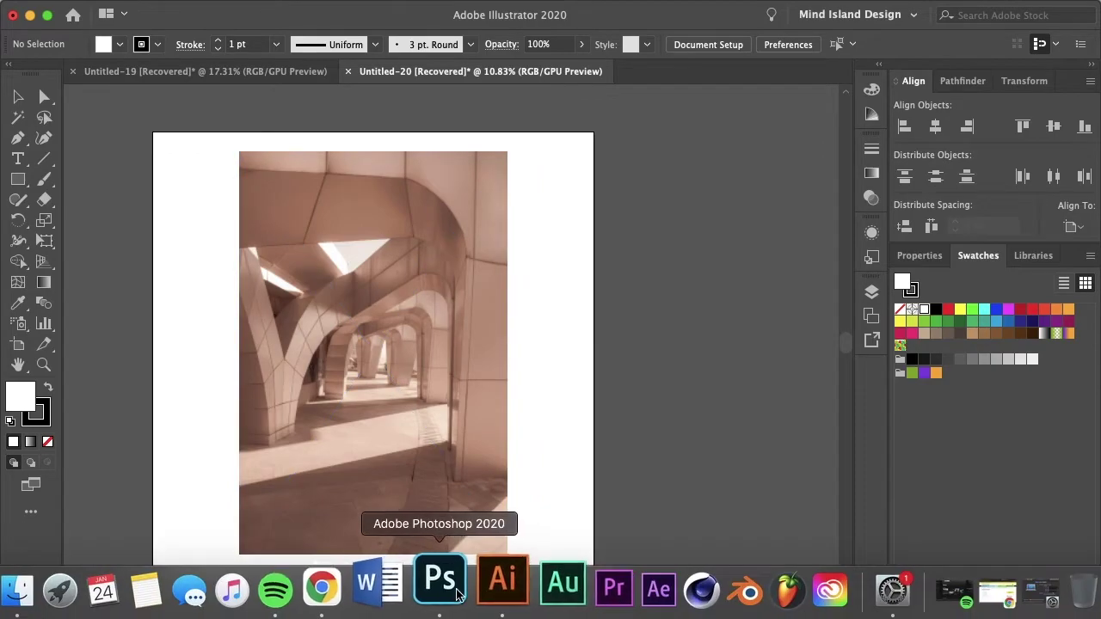
- In Photoshop, deselect all layers and choose the Ellipse Tool
{"action": "left_click", "coordinate": [439, 585]}
{"action": "left_click", "coordinate": [228, 340]}
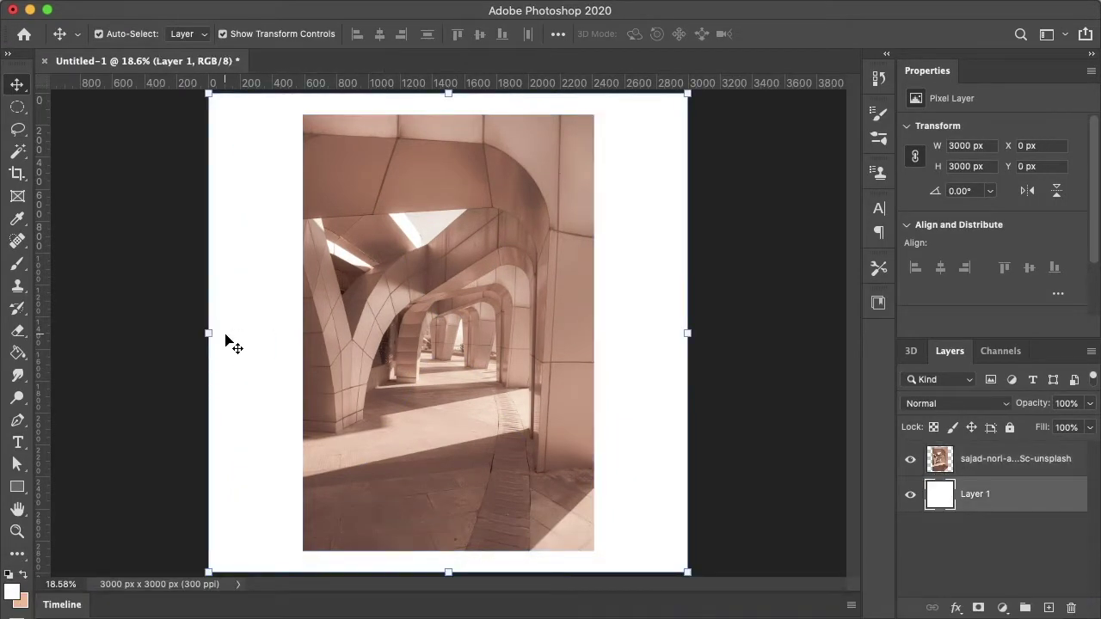
{"action": "left_click", "coordinate": [147, 357]}
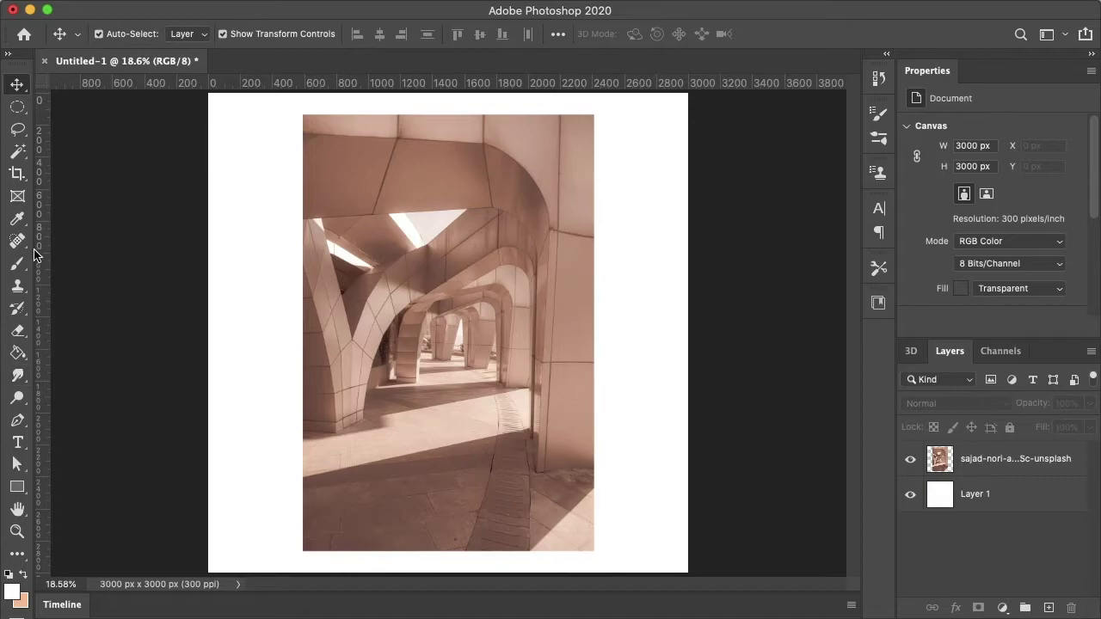
{"action": "left_click", "coordinate": [16, 487]}
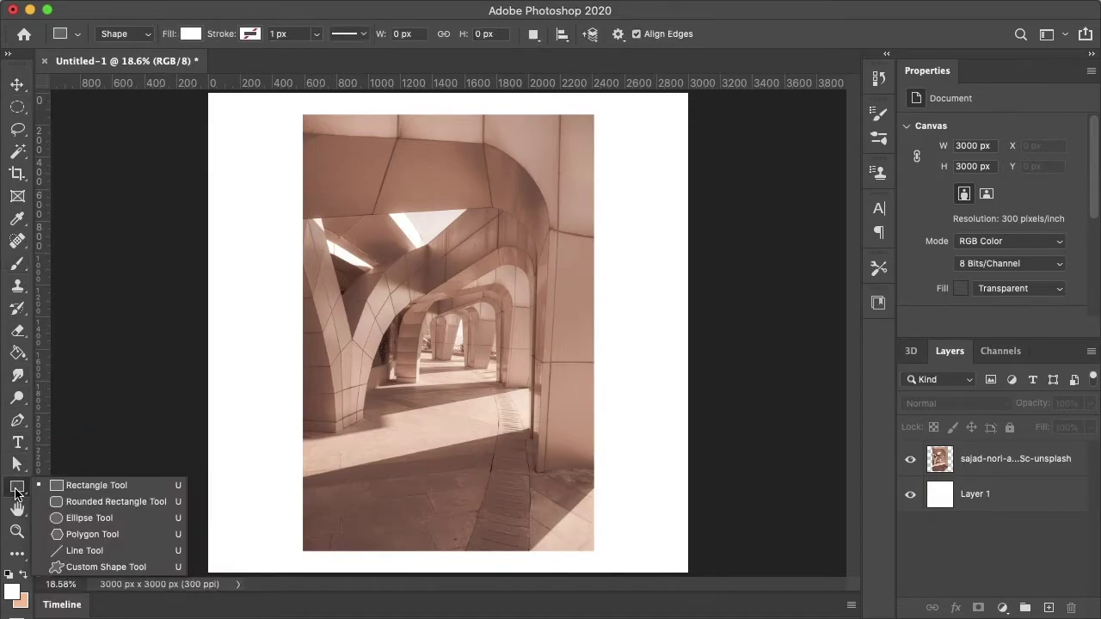
{"action": "left_click", "coordinate": [76, 518]}
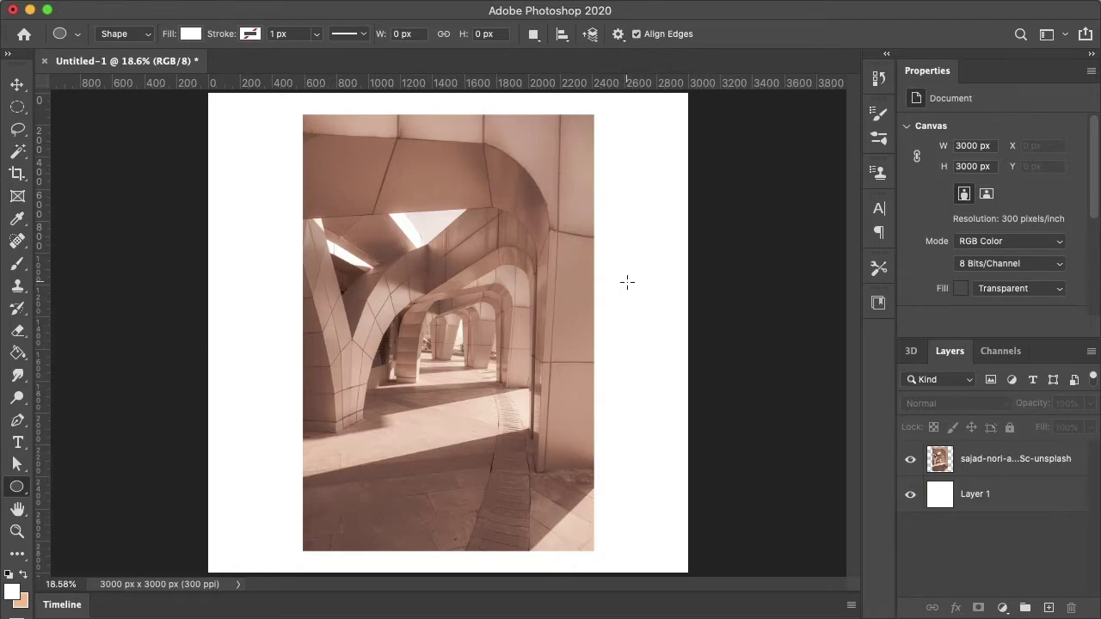
- Drag the arch photo layer to the canvas's left edge and deselect it
{"action": "left_click", "coordinate": [15, 82]}
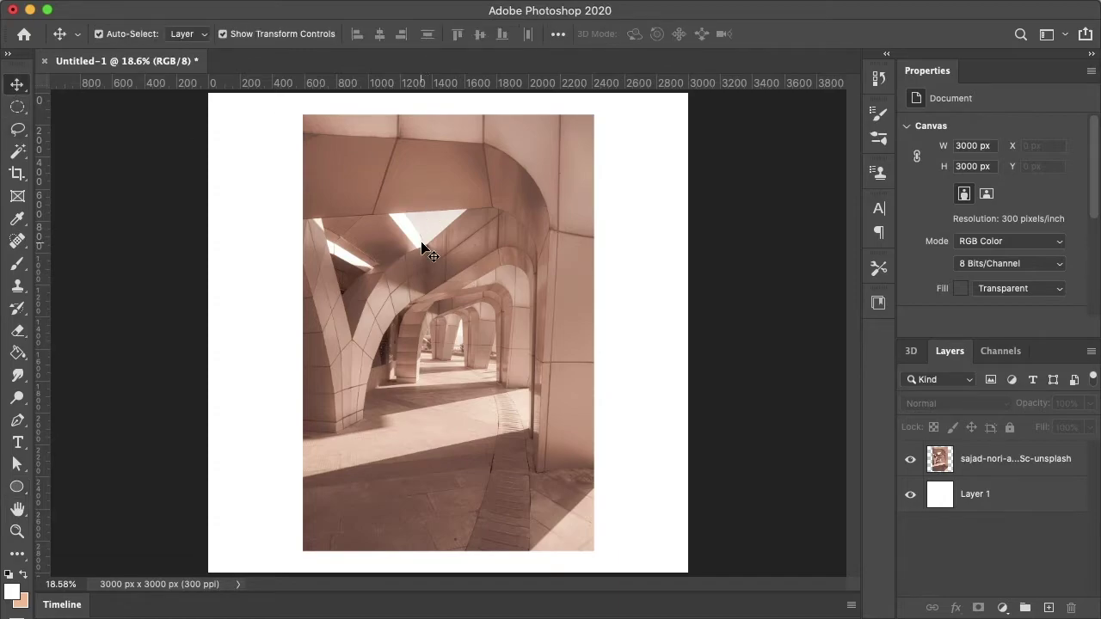
{"action": "left_click_drag", "start_coordinate": [423, 246], "coordinate": [241, 250]}
{"action": "left_click", "coordinate": [57, 210]}
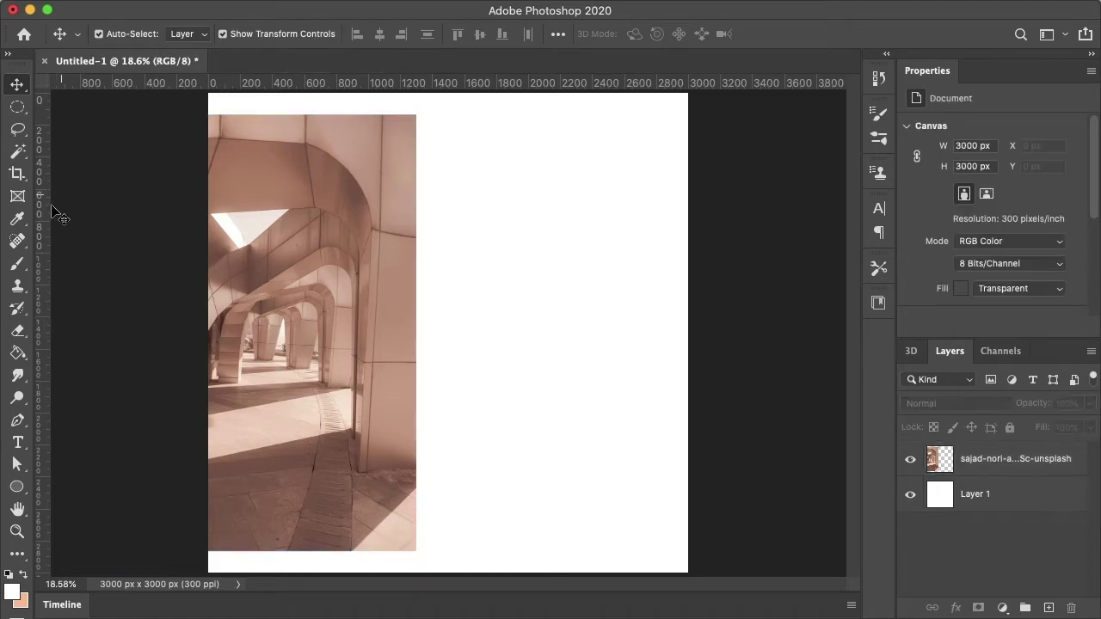
- Draw a 775 × 775 px circle on the canvas's empty right side
{"action": "left_click", "coordinate": [15, 488]}
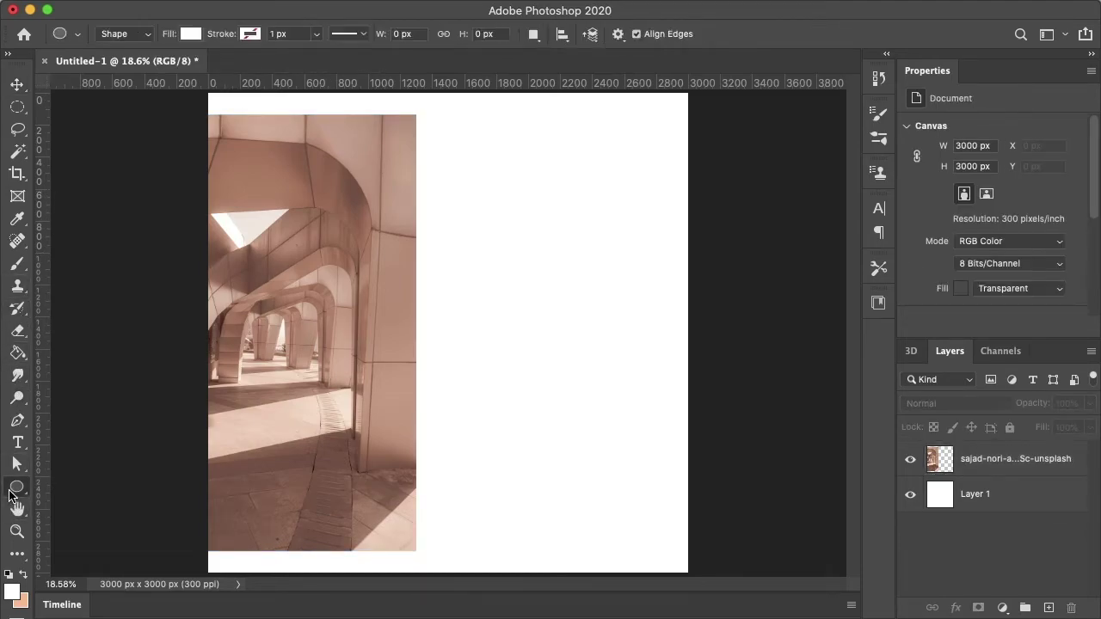
{"action": "left_click_drag", "start_coordinate": [520, 265], "coordinate": [646, 388]}
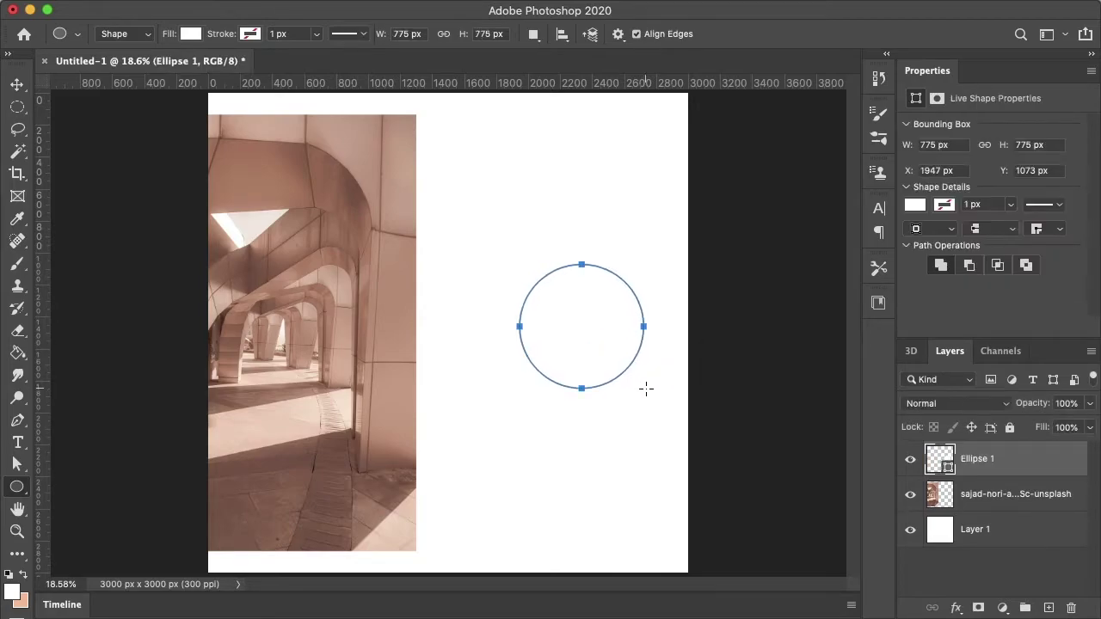
{"action": "scroll", "coordinate": [646, 389], "scroll_direction": "up", "scroll_amount": 3}
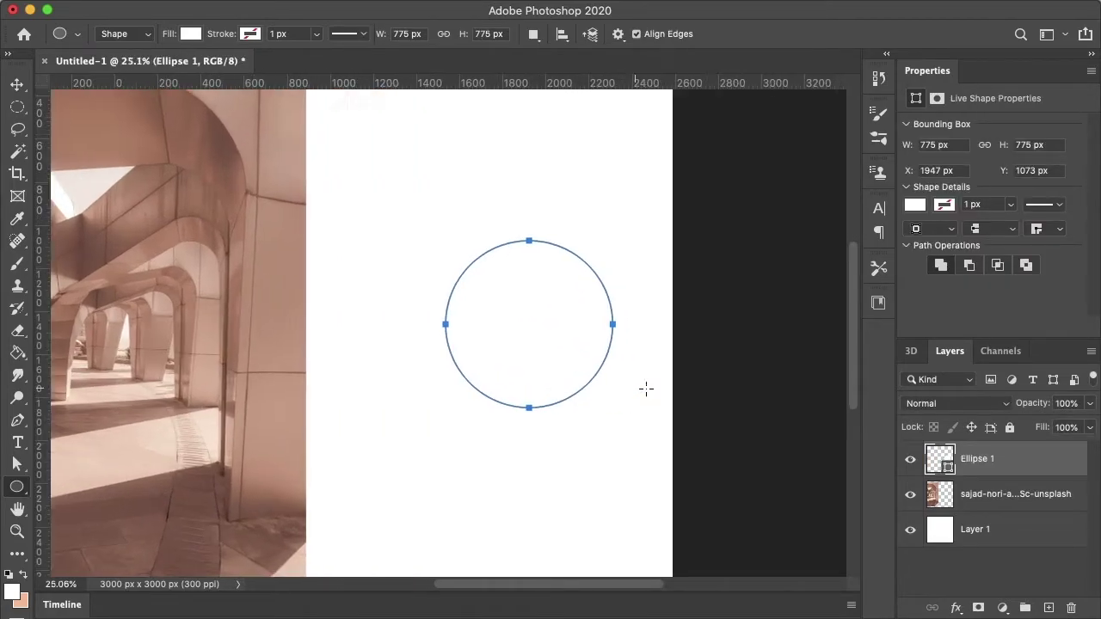
{"action": "scroll", "coordinate": [646, 388], "scroll_direction": "right", "scroll_amount": 5}
{"action": "scroll", "coordinate": [643, 389], "scroll_direction": "up", "scroll_amount": 3}
{"action": "scroll", "coordinate": [642, 390], "scroll_direction": "up", "scroll_amount": 1}
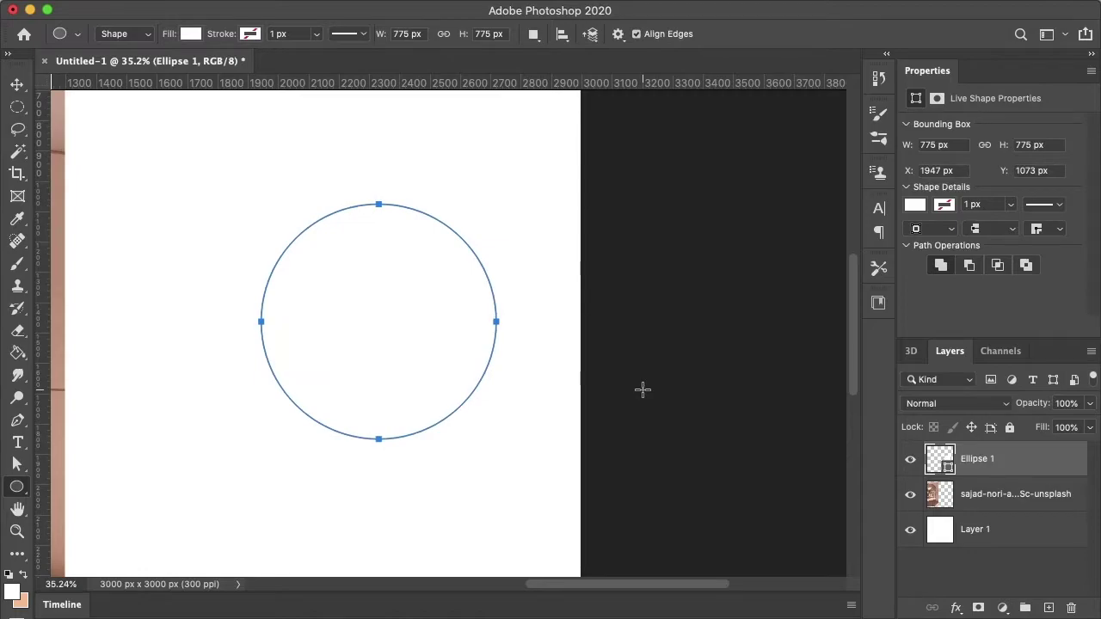
{"action": "scroll", "coordinate": [643, 390], "scroll_direction": "left", "scroll_amount": 4}
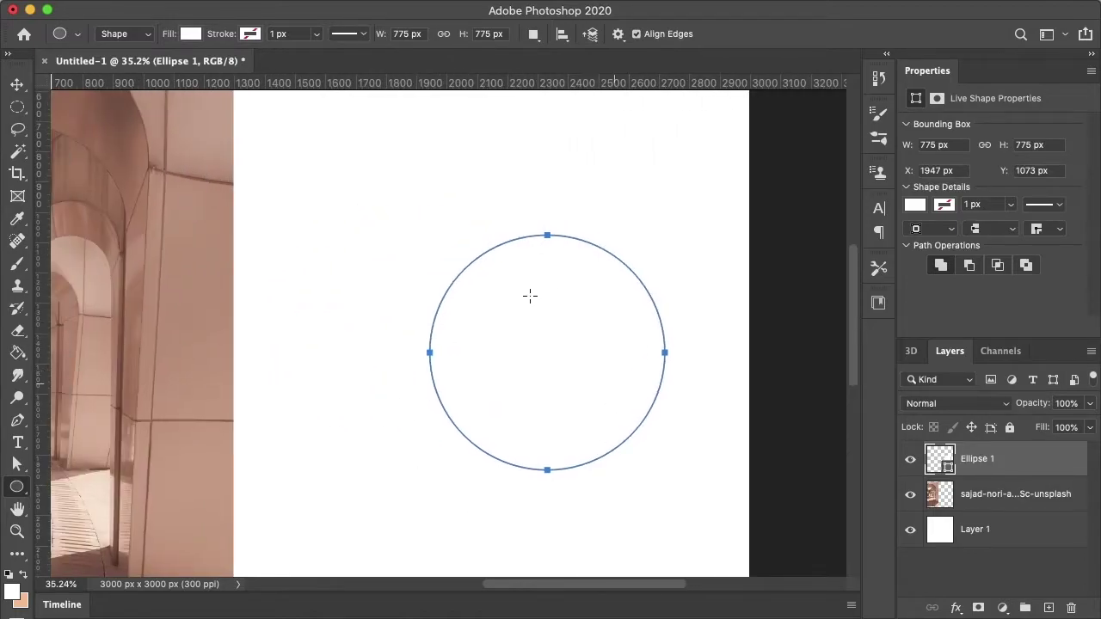
- Keep the ellipse in Shape mode and set its fill to green
{"action": "left_click", "coordinate": [144, 34]}
{"action": "left_click", "coordinate": [103, 35]}
{"action": "left_click", "coordinate": [914, 205]}
{"action": "left_click", "coordinate": [941, 295]}
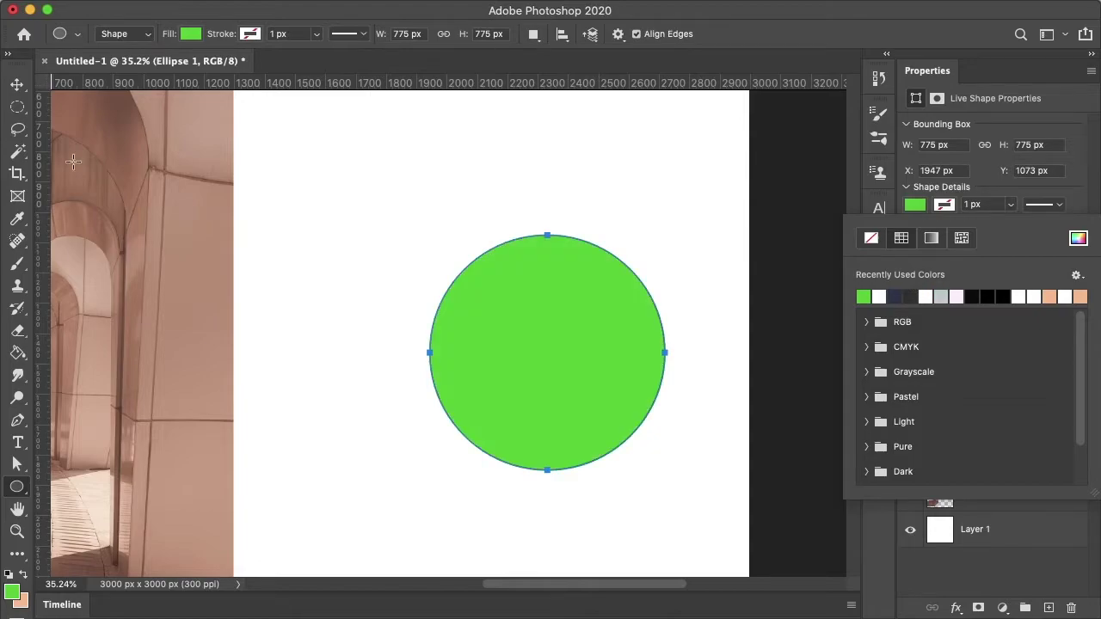
- Switch between the background and green circle layers, then deselect all layers
{"action": "left_click", "coordinate": [17, 84]}
{"action": "left_click", "coordinate": [431, 208]}
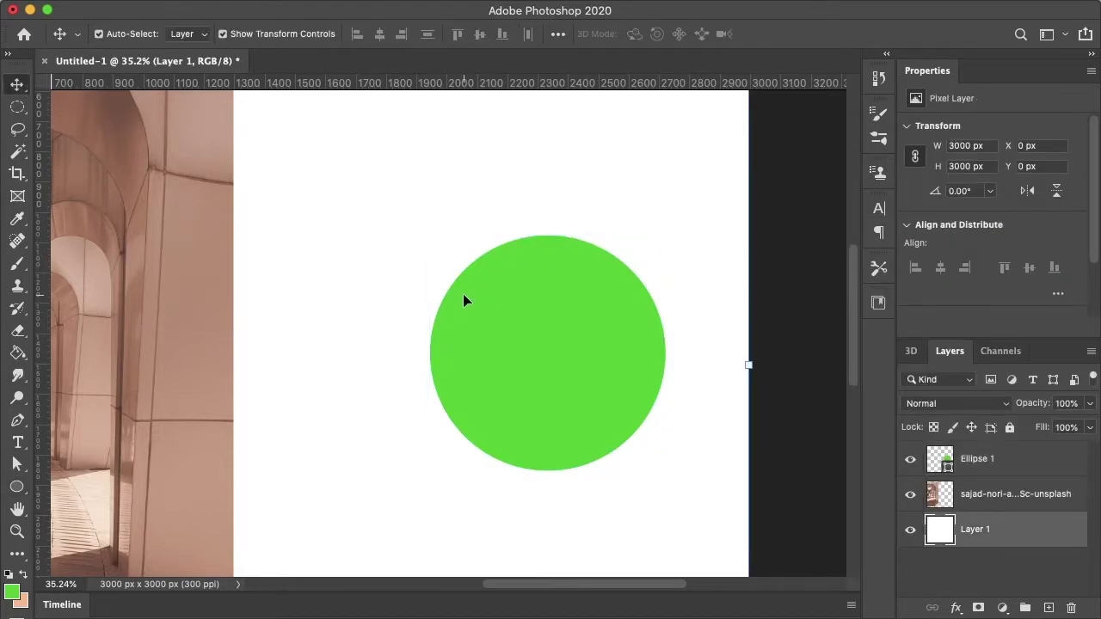
{"action": "scroll", "coordinate": [462, 295], "scroll_direction": "up", "scroll_amount": 5}
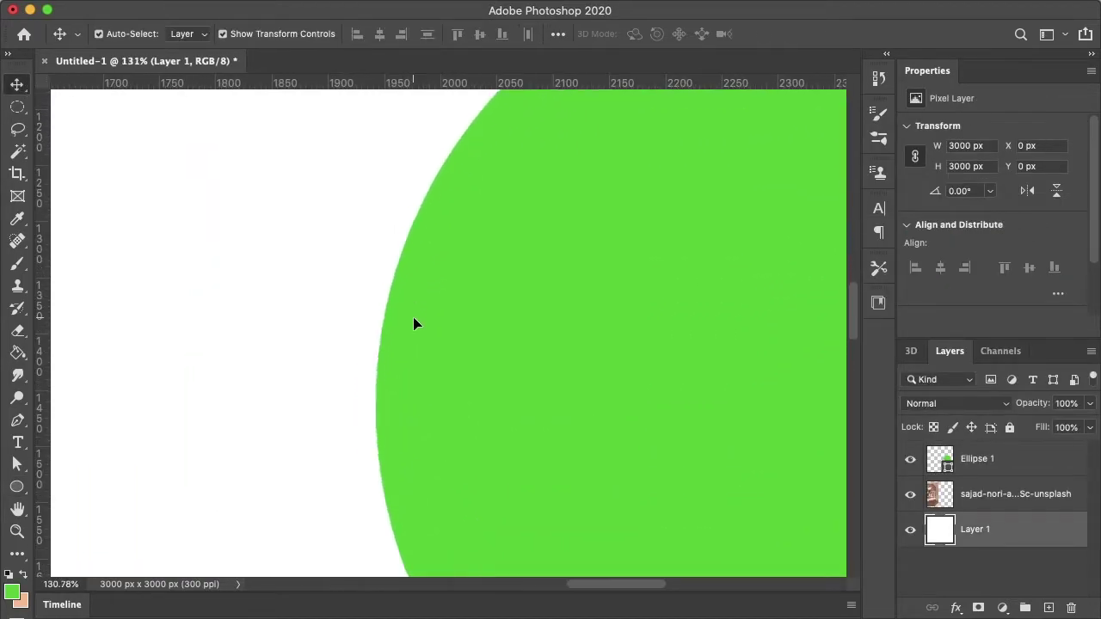
{"action": "scroll", "coordinate": [329, 325], "scroll_direction": "up", "scroll_amount": 4}
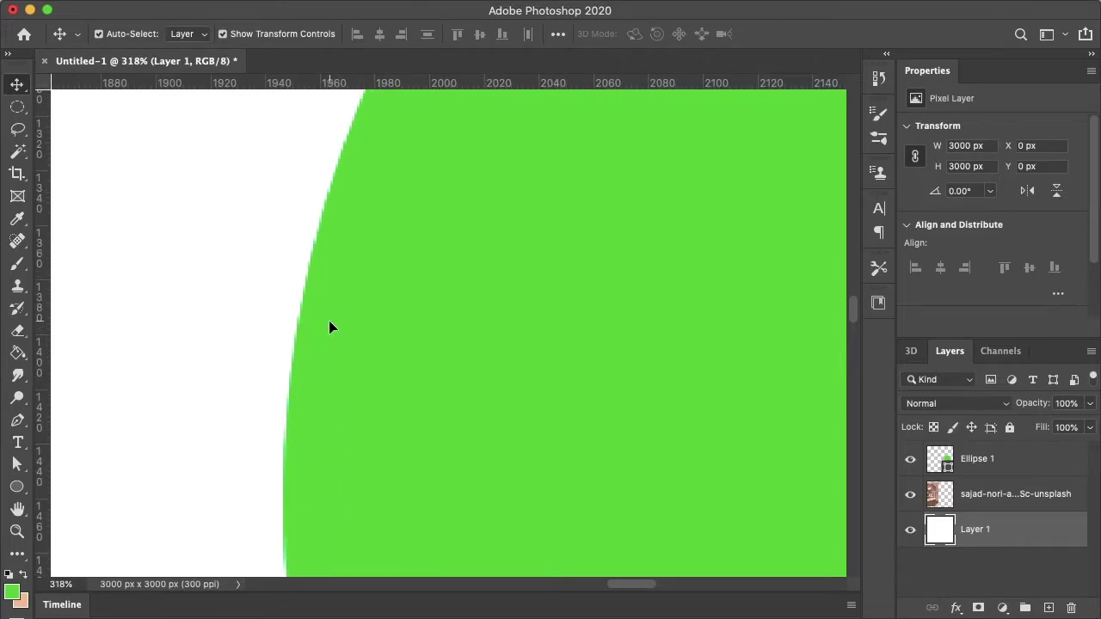
{"action": "scroll", "coordinate": [329, 325], "scroll_direction": "down", "scroll_amount": 6}
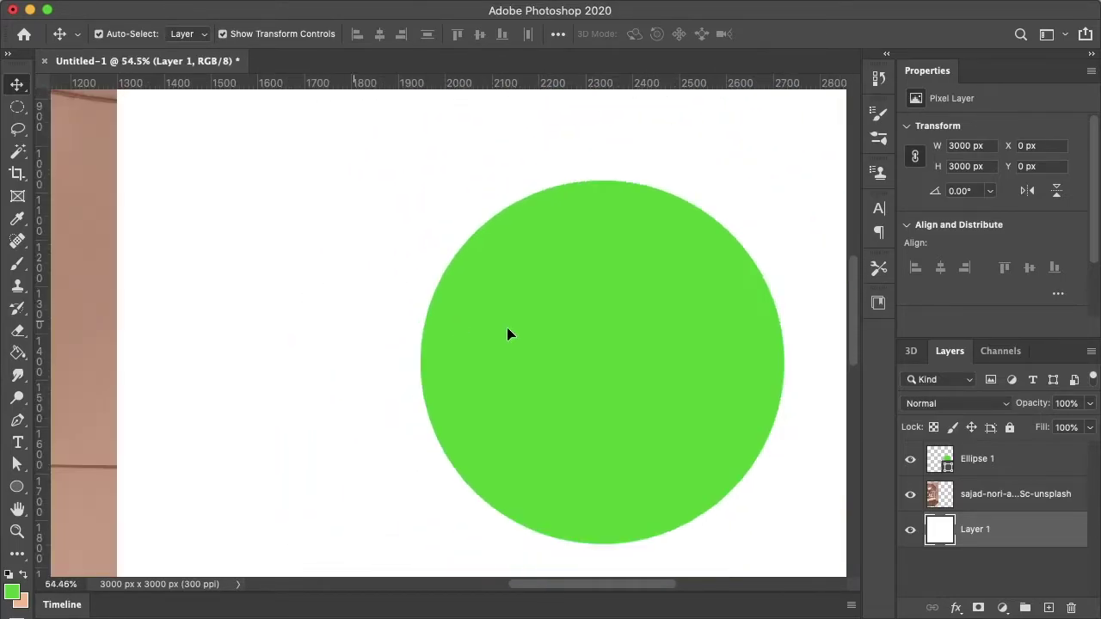
{"action": "left_click", "coordinate": [592, 343]}
{"action": "scroll", "coordinate": [593, 346], "scroll_direction": "down", "scroll_amount": 2}
{"action": "scroll", "coordinate": [588, 378], "scroll_direction": "down", "scroll_amount": 3}
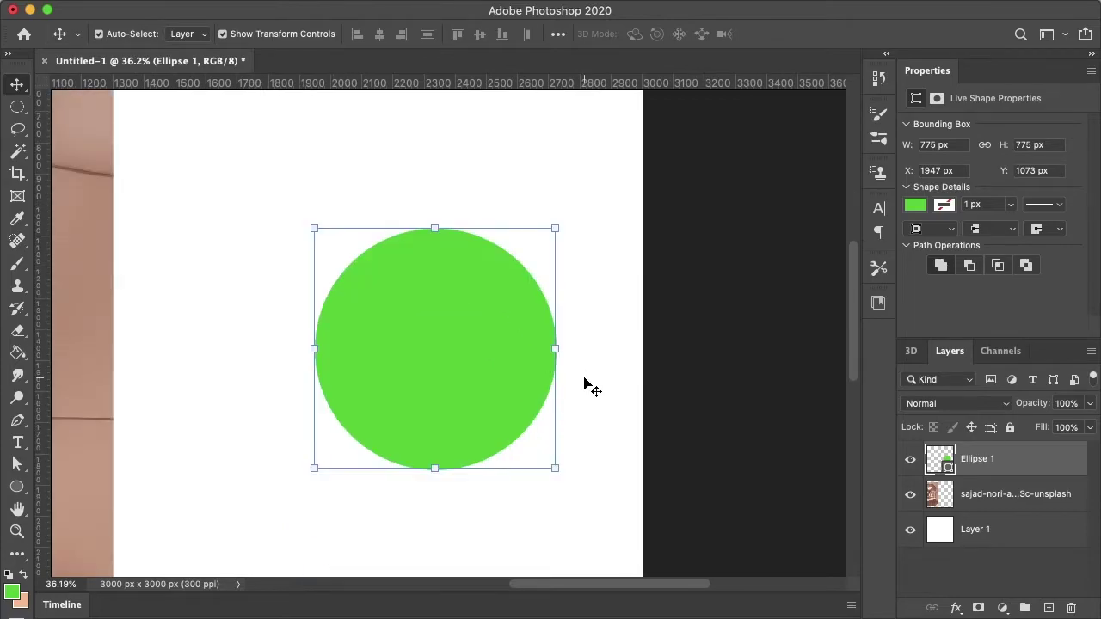
{"action": "scroll", "coordinate": [584, 383], "scroll_direction": "down", "scroll_amount": 2}
{"action": "scroll", "coordinate": [581, 385], "scroll_direction": "left", "scroll_amount": 2}
{"action": "left_click", "coordinate": [526, 503]}
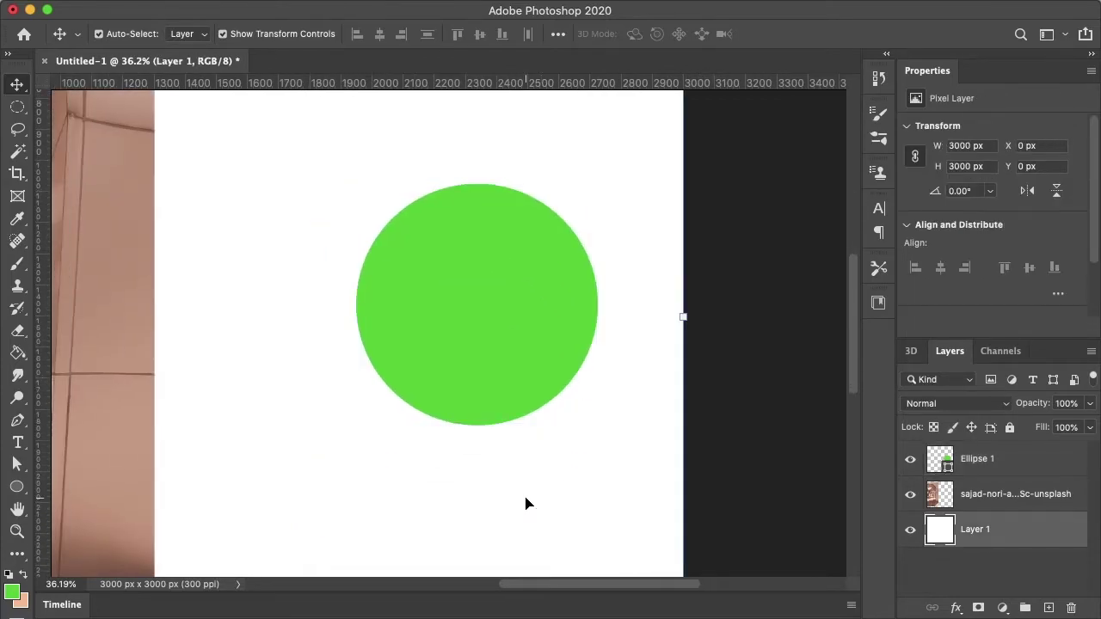
{"action": "left_click", "coordinate": [504, 392]}
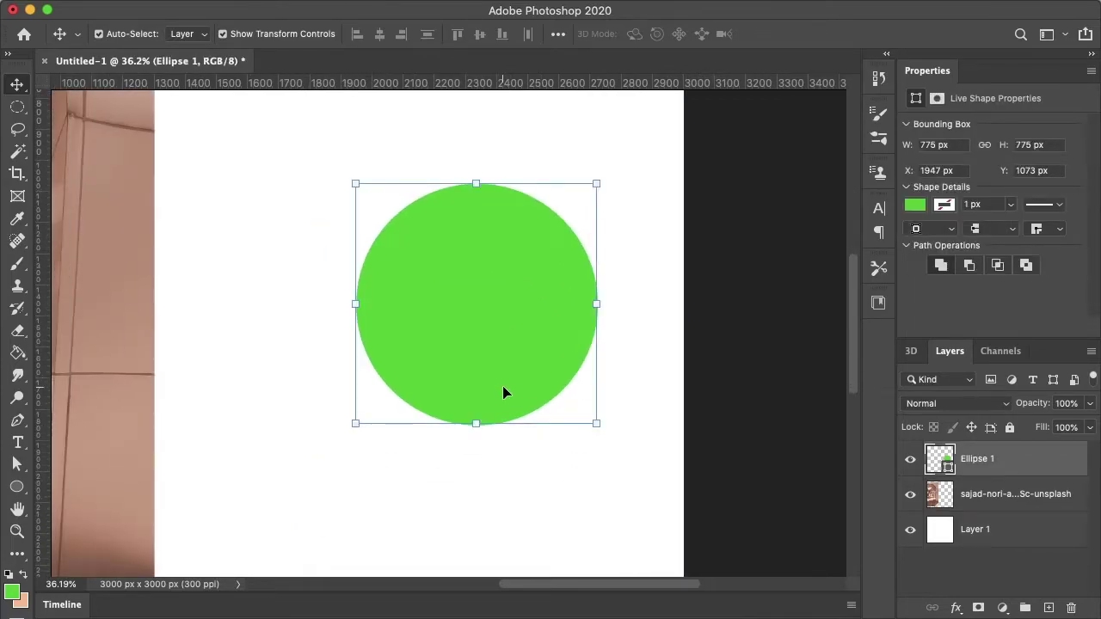
{"action": "left_click", "coordinate": [737, 252]}
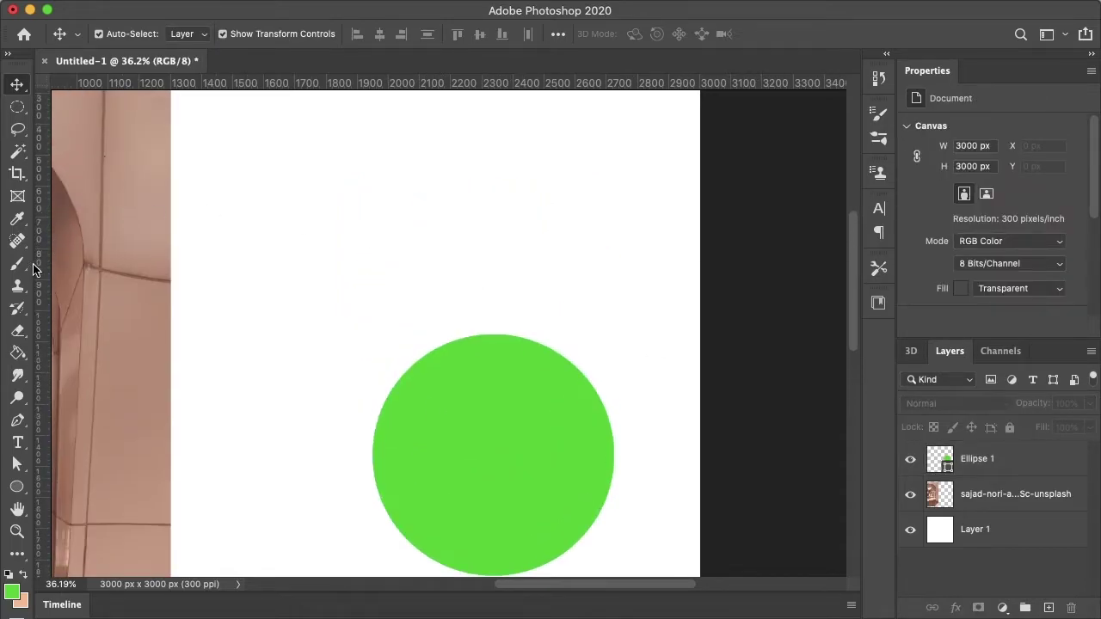
{"action": "left_click", "coordinate": [18, 264]}
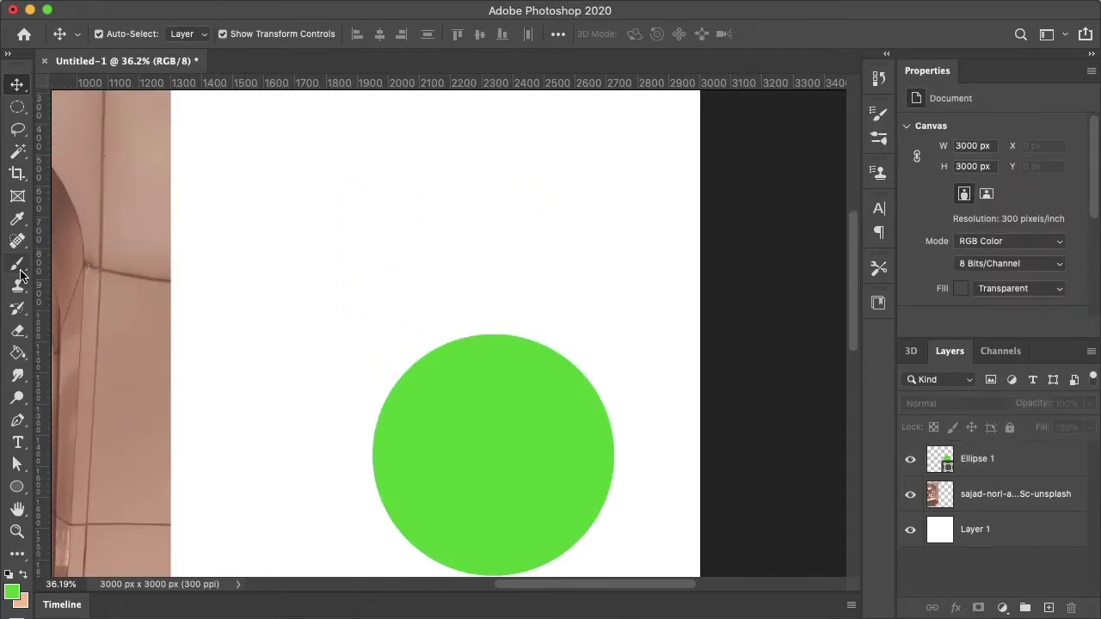
- Dismiss the no-layer error and add a new Layer 2 above Ellipse 1
{"action": "left_click", "coordinate": [435, 281]}
{"action": "left_click", "coordinate": [699, 223]}
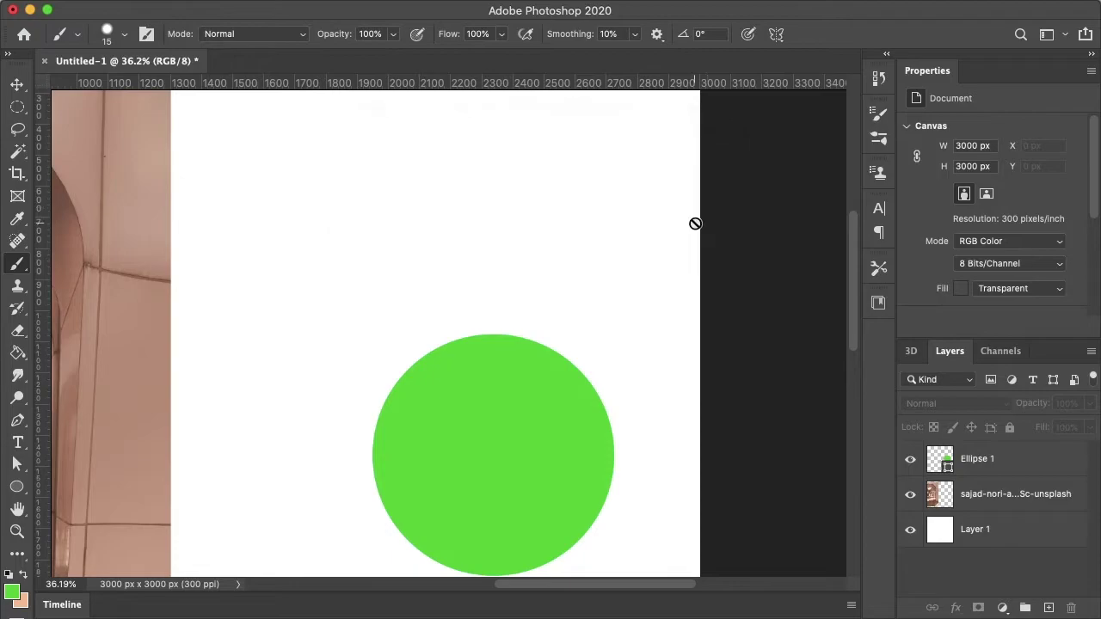
{"action": "left_click", "coordinate": [974, 460]}
{"action": "left_click", "coordinate": [1047, 608]}
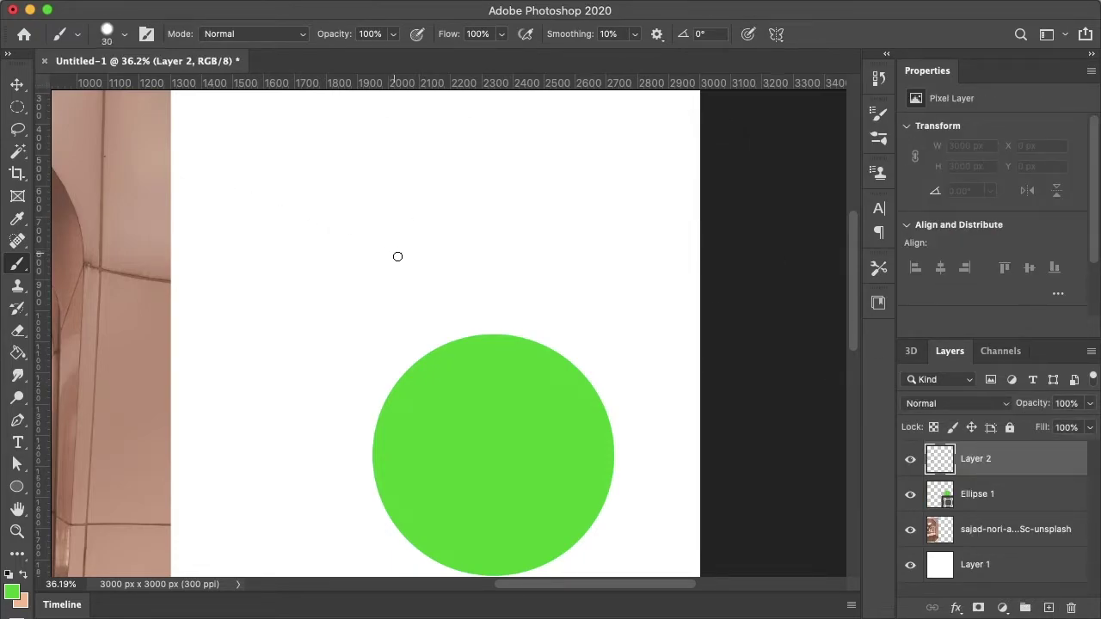
- Paint a green blob with a size 70 brush and nudge it up-right
{"action": "key", "text": "bracketright"}
{"action": "key", "text": "bracketright"}
{"action": "key", "text": "bracketright"}
{"action": "mouse_move", "coordinate": [379, 258]}
{"action": "left_mouse_down"}
{"action": "mouse_move", "coordinate": [487, 233]}
{"action": "mouse_move", "coordinate": [375, 252]}
{"action": "mouse_move", "coordinate": [482, 222]}
{"action": "mouse_move", "coordinate": [391, 231]}
{"action": "mouse_move", "coordinate": [450, 213]}
{"action": "mouse_move", "coordinate": [402, 214]}
{"action": "mouse_move", "coordinate": [429, 208]}
{"action": "left_mouse_up"}
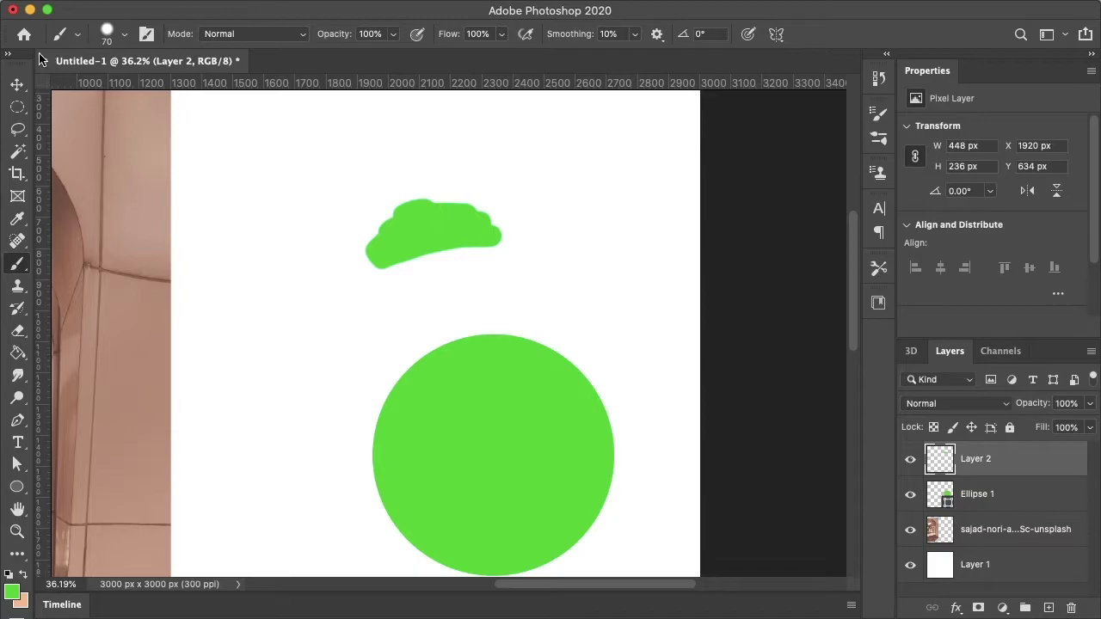
{"action": "left_click", "coordinate": [17, 84]}
{"action": "left_click_drag", "start_coordinate": [444, 231], "coordinate": [452, 224]}
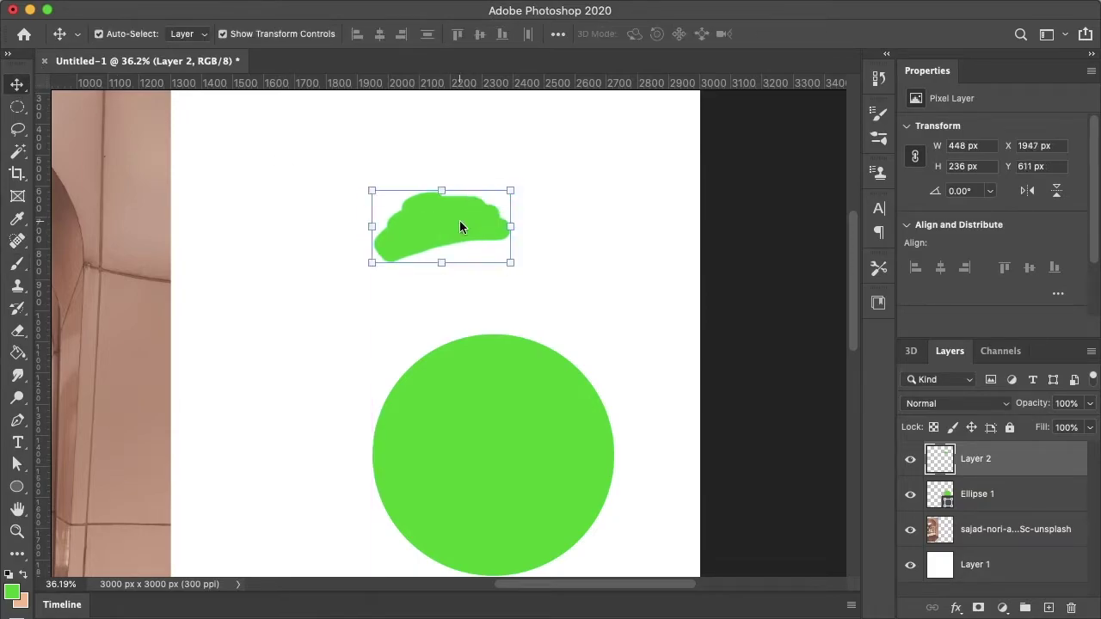
{"action": "left_click", "coordinate": [494, 405]}
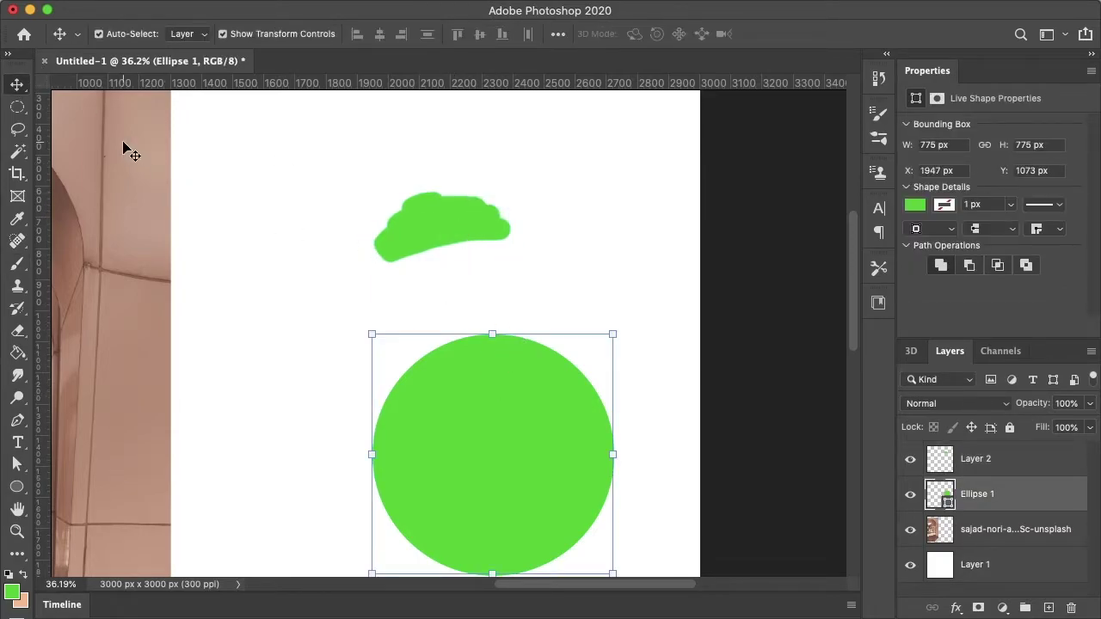
- Add an anchor point on the green circle's top-right edge
{"action": "left_click", "coordinate": [17, 421]}
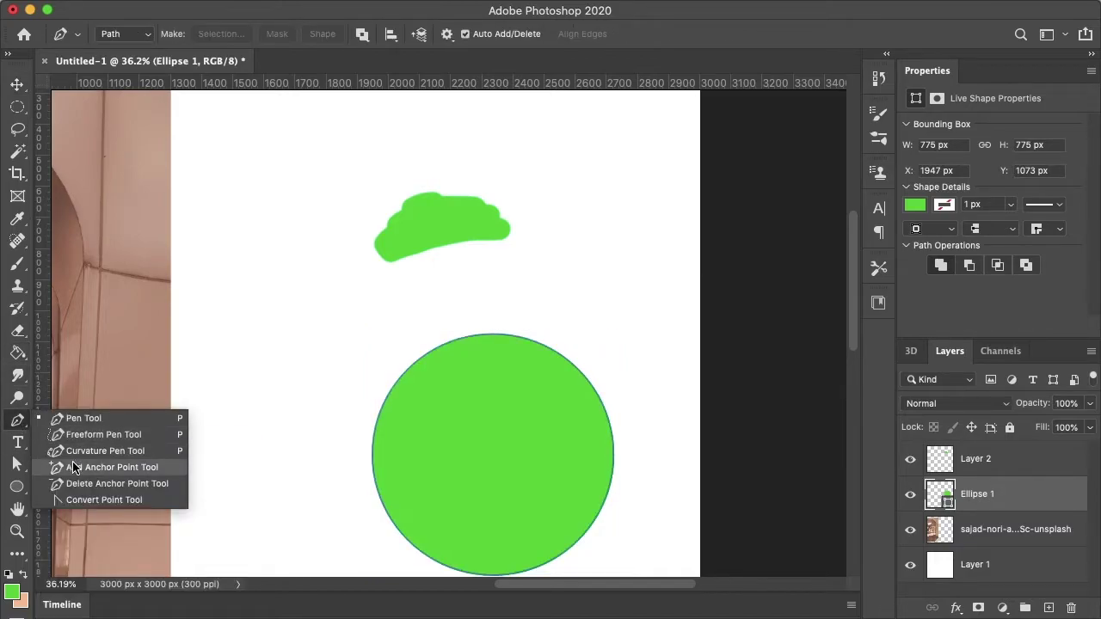
{"action": "left_click", "coordinate": [73, 467]}
{"action": "left_click", "coordinate": [533, 342]}
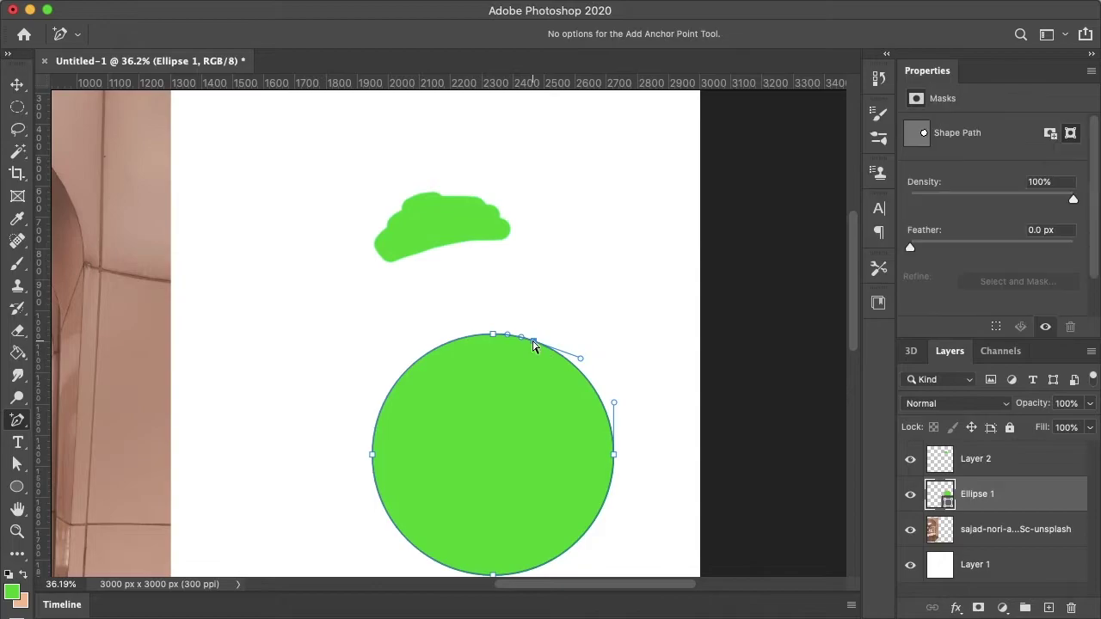
- Drag the new anchor down-left with Direct Selection to dent the circle
{"action": "left_click", "coordinate": [19, 86]}
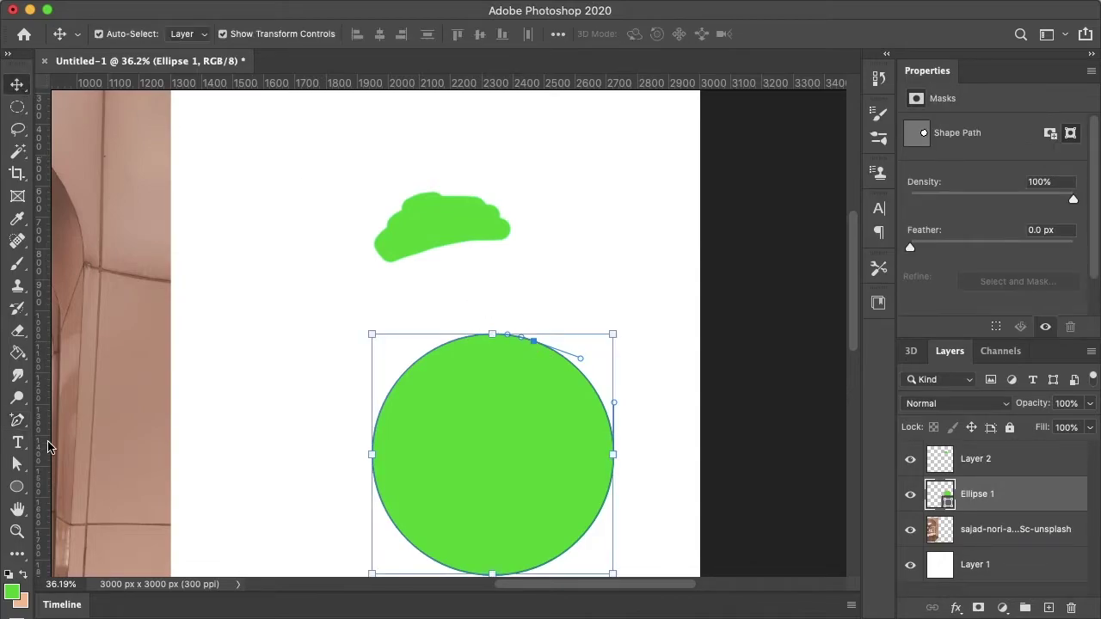
{"action": "left_click", "coordinate": [17, 464]}
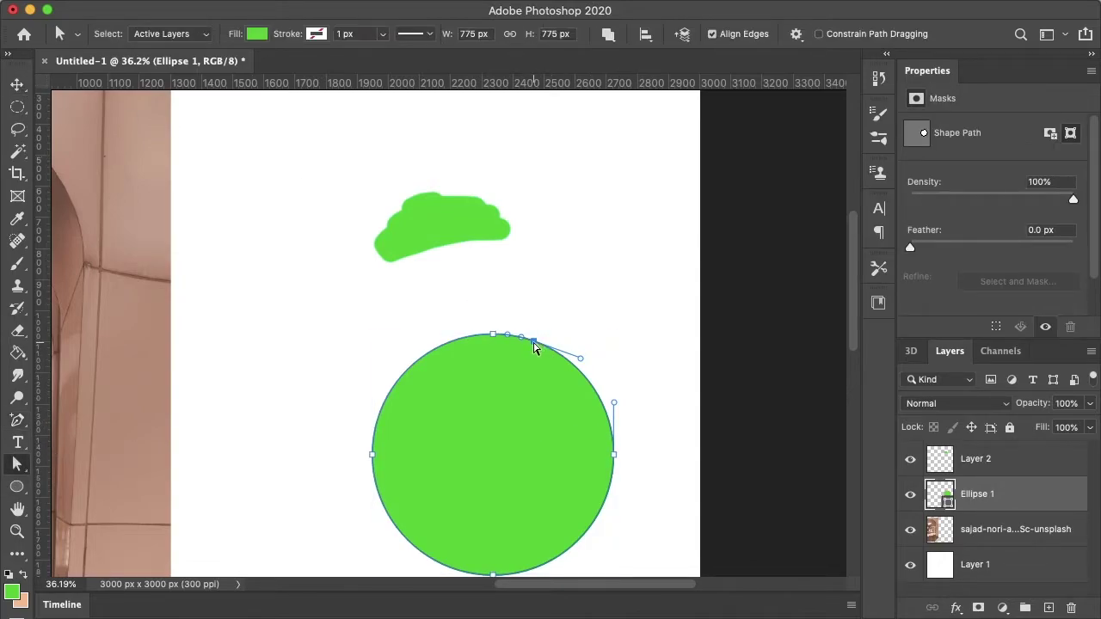
{"action": "left_click_drag", "start_coordinate": [533, 342], "coordinate": [583, 362]}
{"action": "left_click", "coordinate": [612, 361]}
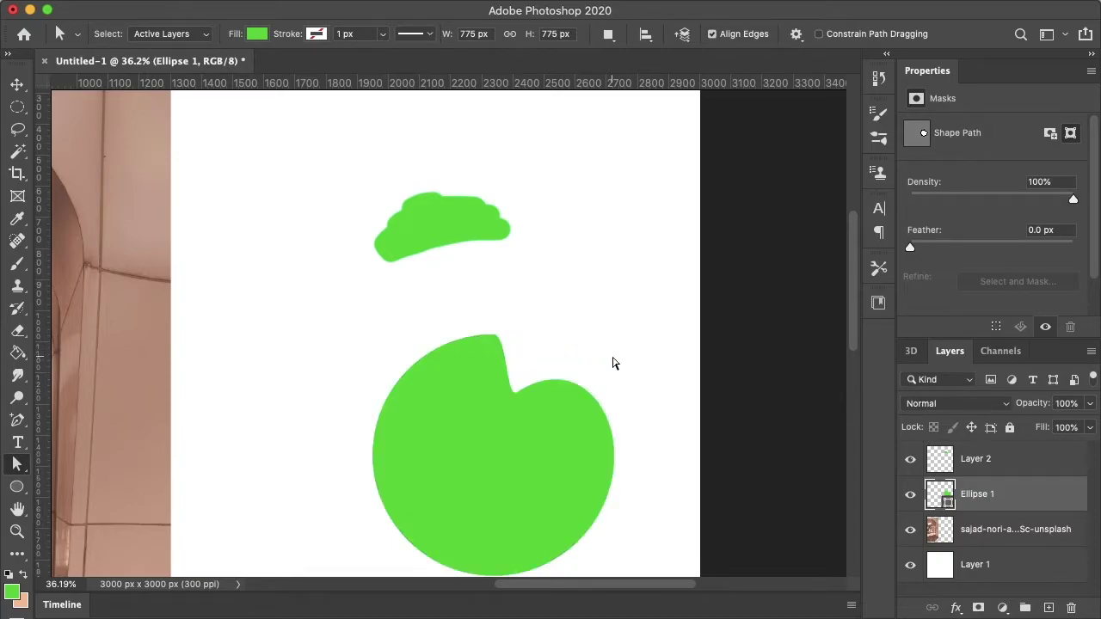
{"action": "scroll", "coordinate": [612, 367], "scroll_direction": "down", "scroll_amount": 2}
{"action": "left_click", "coordinate": [536, 444]}
{"action": "scroll", "coordinate": [535, 445], "scroll_direction": "down", "scroll_amount": 4}
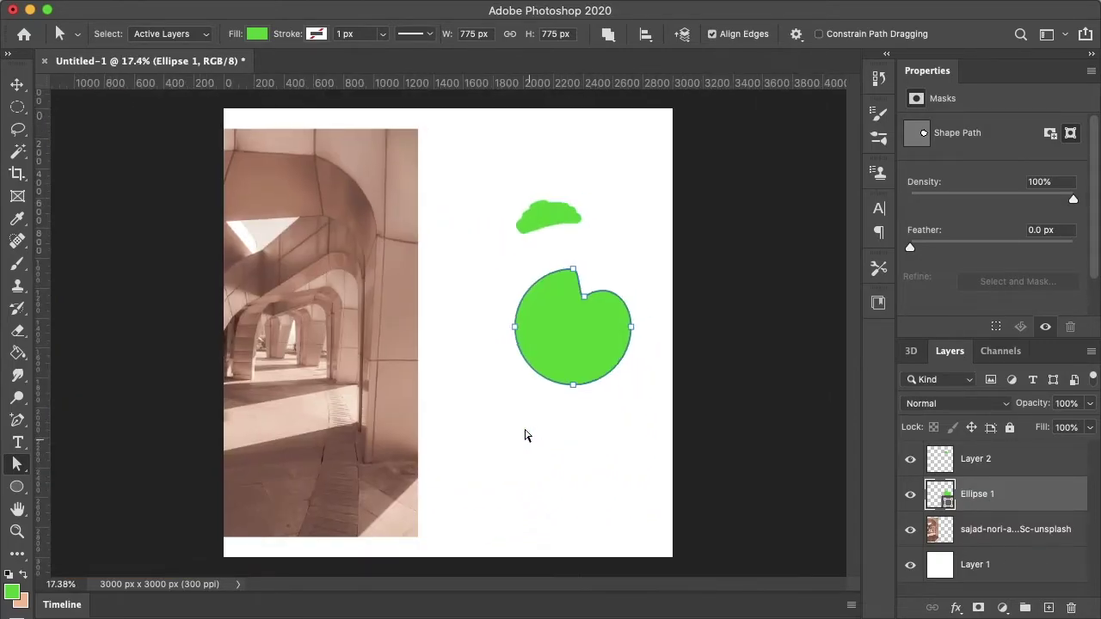
{"action": "left_click", "coordinate": [545, 221]}
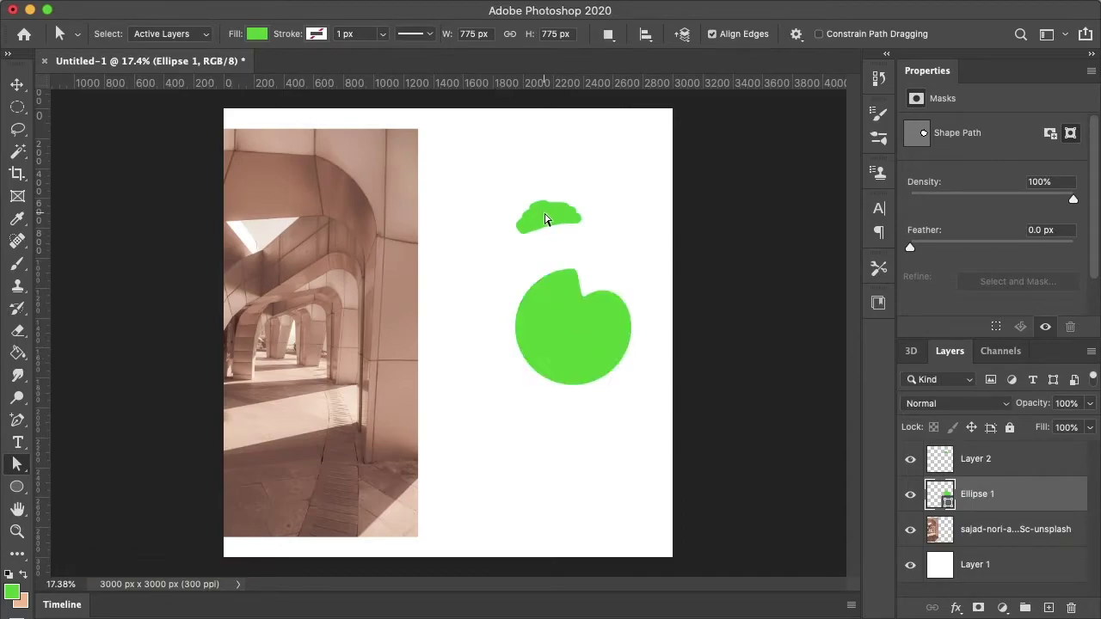
{"action": "left_click_drag", "start_coordinate": [542, 222], "coordinate": [502, 262]}
- In Illustrator, move the sepia photo toward the artboard's right edge
{"action": "left_click", "coordinate": [486, 592]}
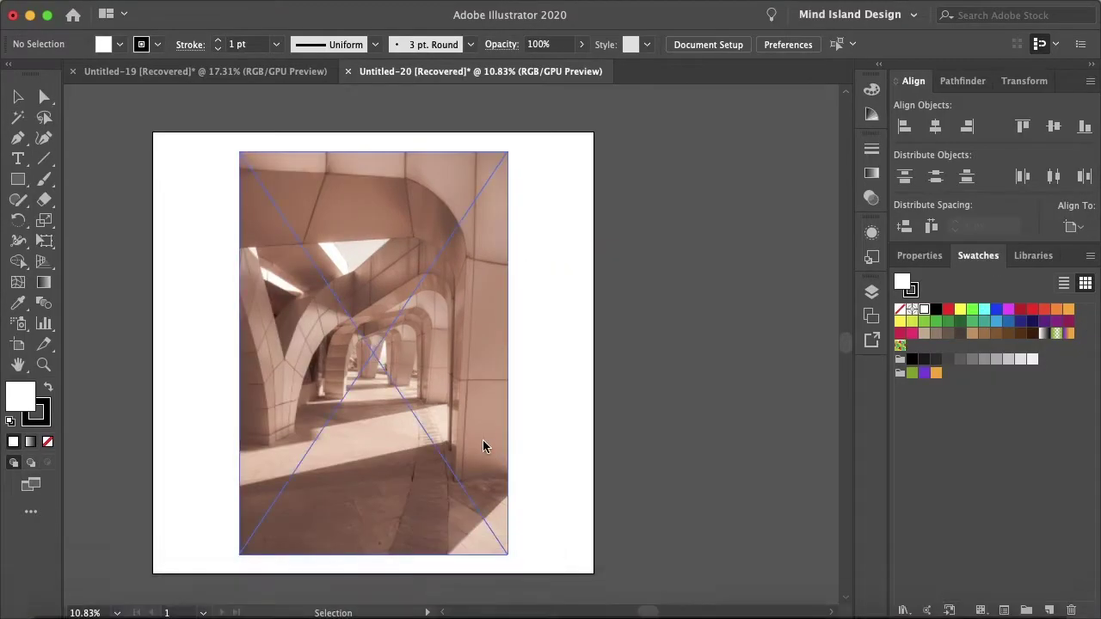
{"action": "scroll", "coordinate": [483, 445], "scroll_direction": "down", "scroll_amount": 2}
{"action": "left_click_drag", "start_coordinate": [428, 324], "coordinate": [604, 325]}
{"action": "left_click", "coordinate": [249, 249]}
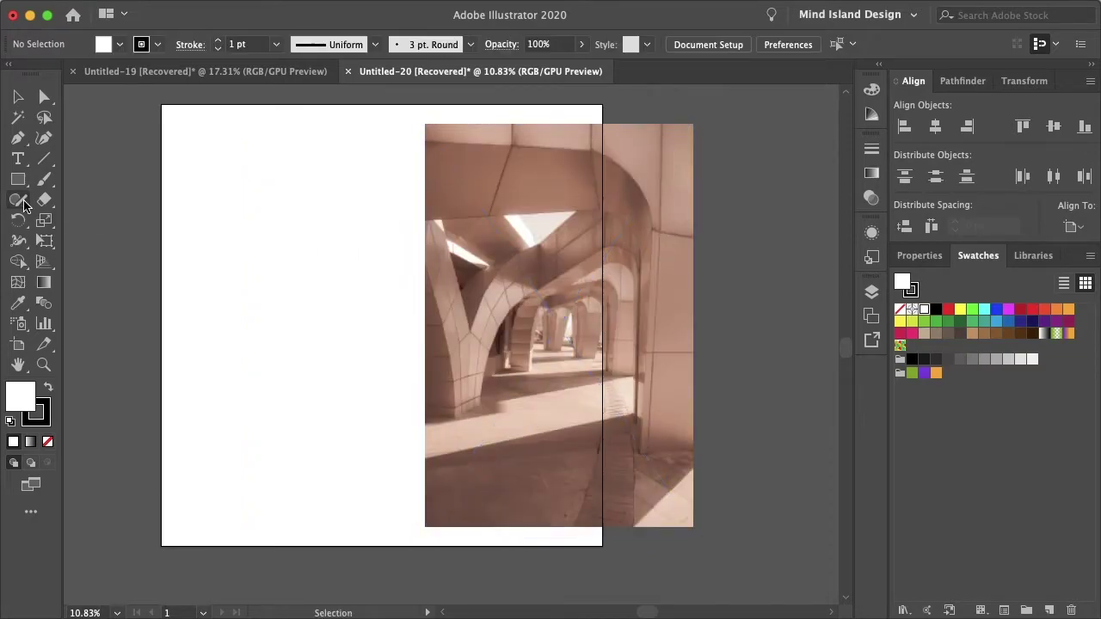
- Draw a green circle with no stroke on the artboard's left side
{"action": "left_click", "coordinate": [21, 184]}
{"action": "left_click", "coordinate": [99, 220]}
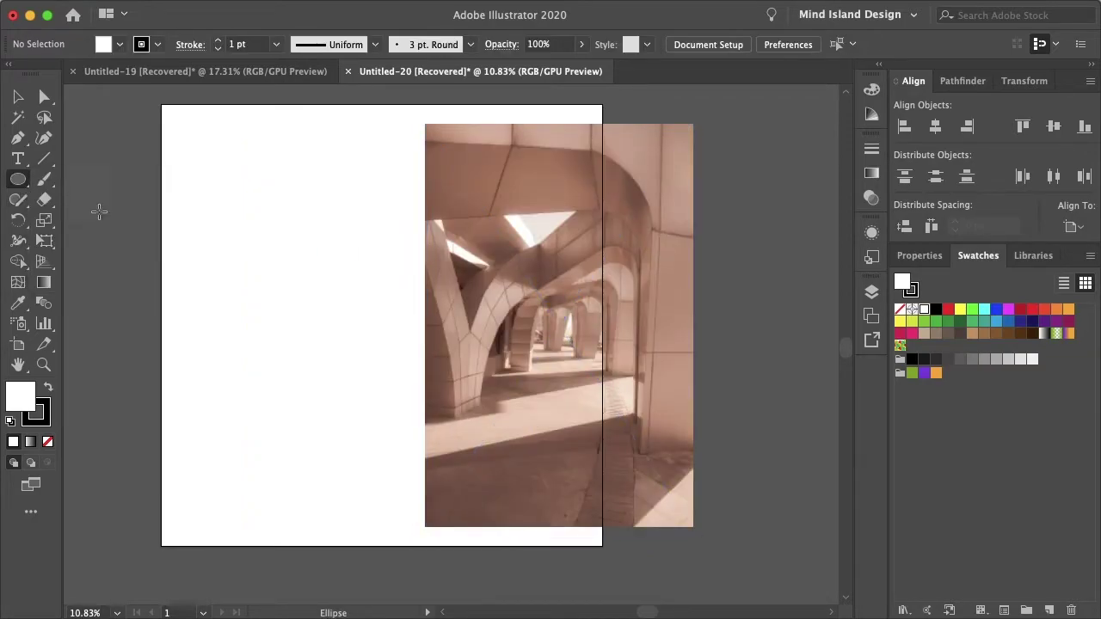
{"action": "left_click_drag", "start_coordinate": [206, 217], "coordinate": [281, 289]}
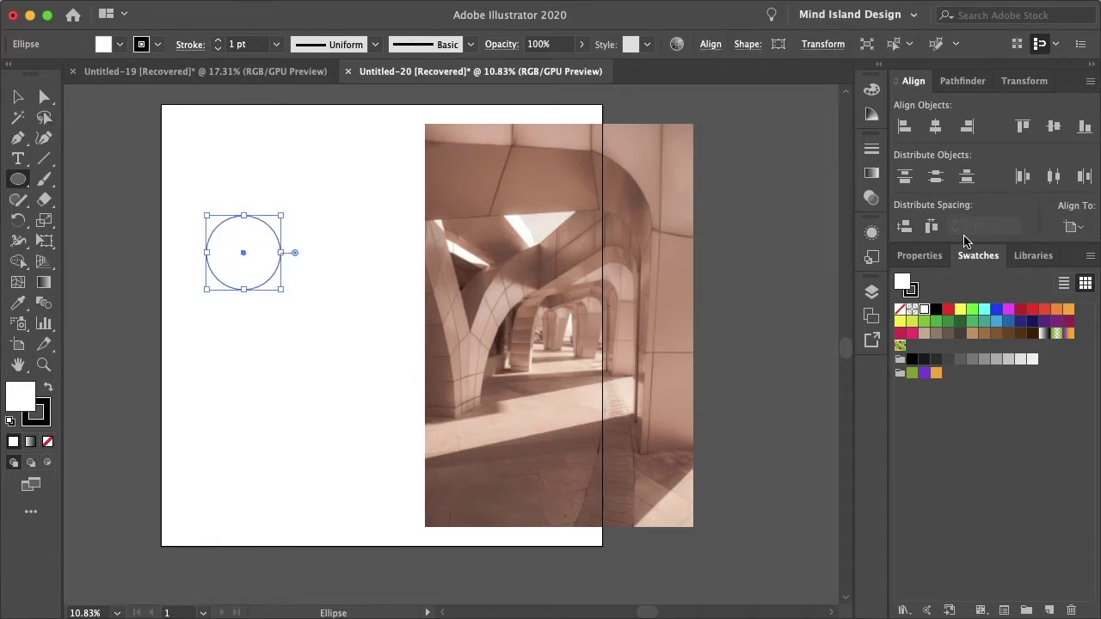
{"action": "left_click", "coordinate": [937, 321]}
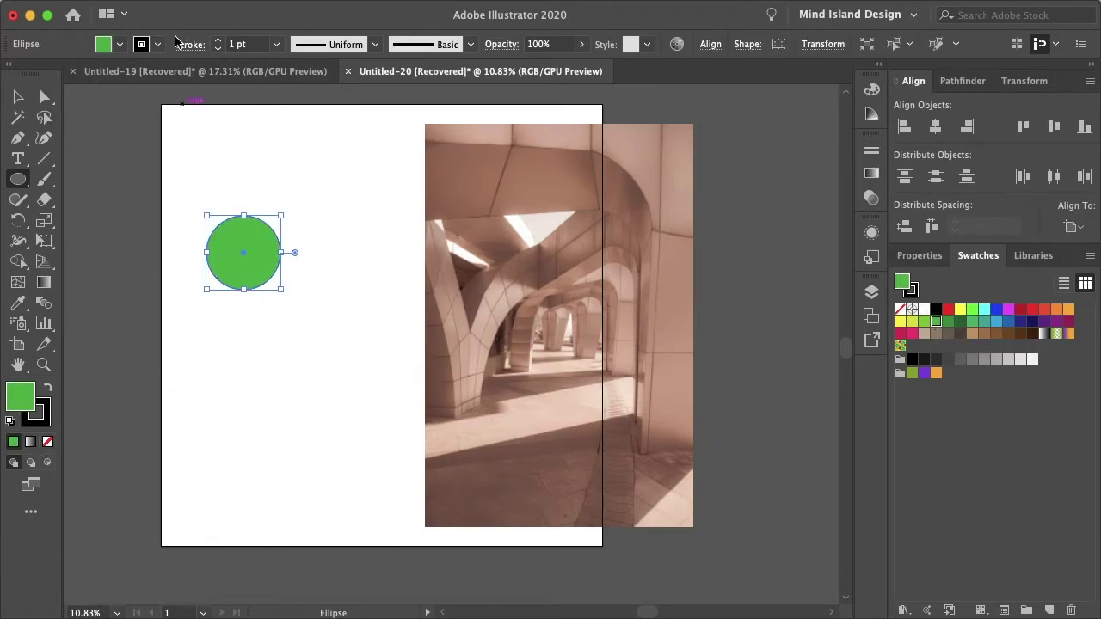
{"action": "left_click", "coordinate": [158, 44]}
{"action": "left_click", "coordinate": [10, 73]}
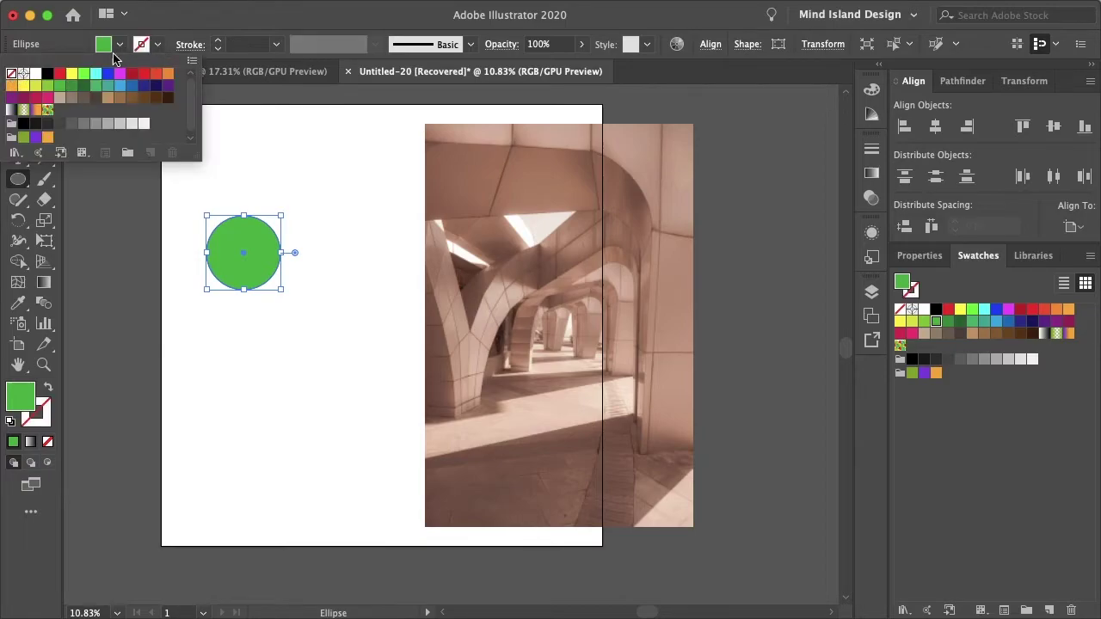
{"action": "key", "text": "Escape"}
- Select and deselect the green circle, then try placing a Pen point on its bottom edge
{"action": "key", "text": "v"}
{"action": "left_click", "coordinate": [197, 244]}
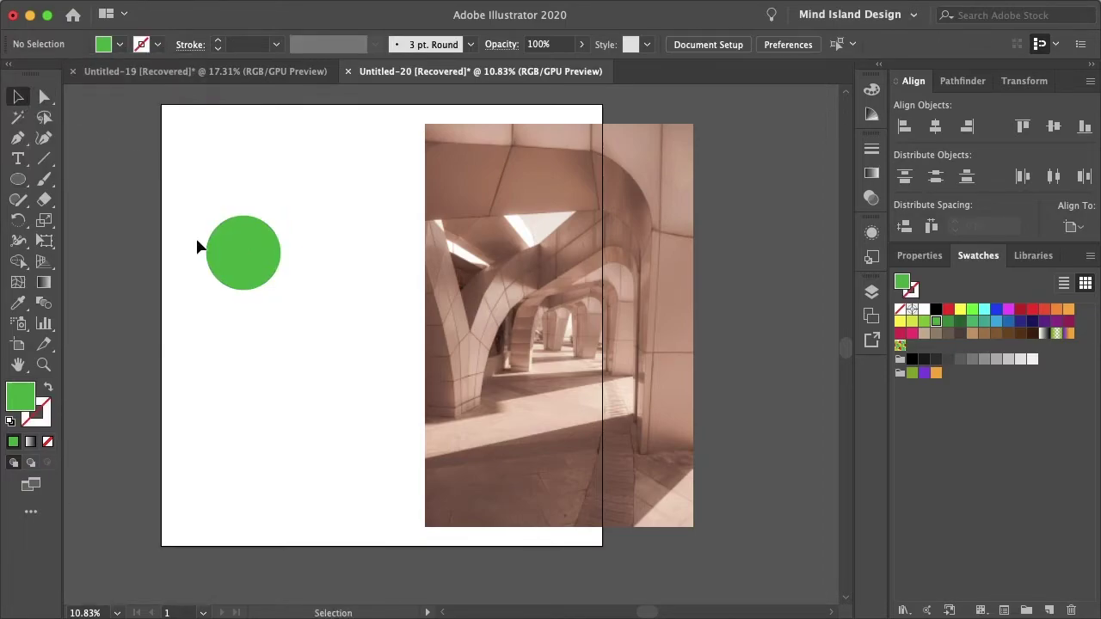
{"action": "scroll", "coordinate": [216, 260], "scroll_direction": "up", "scroll_amount": 3}
{"action": "scroll", "coordinate": [216, 260], "scroll_direction": "up", "scroll_amount": 3}
{"action": "left_click", "coordinate": [290, 299]}
{"action": "left_click", "coordinate": [295, 455]}
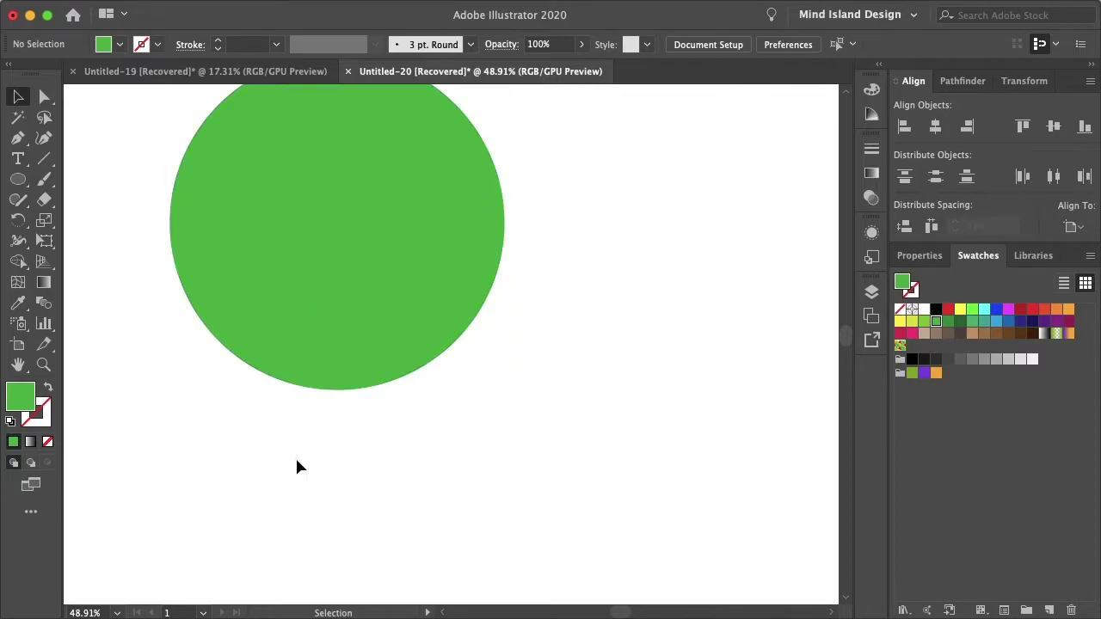
{"action": "scroll", "coordinate": [320, 386], "scroll_direction": "up", "scroll_amount": 2}
{"action": "left_click", "coordinate": [17, 138]}
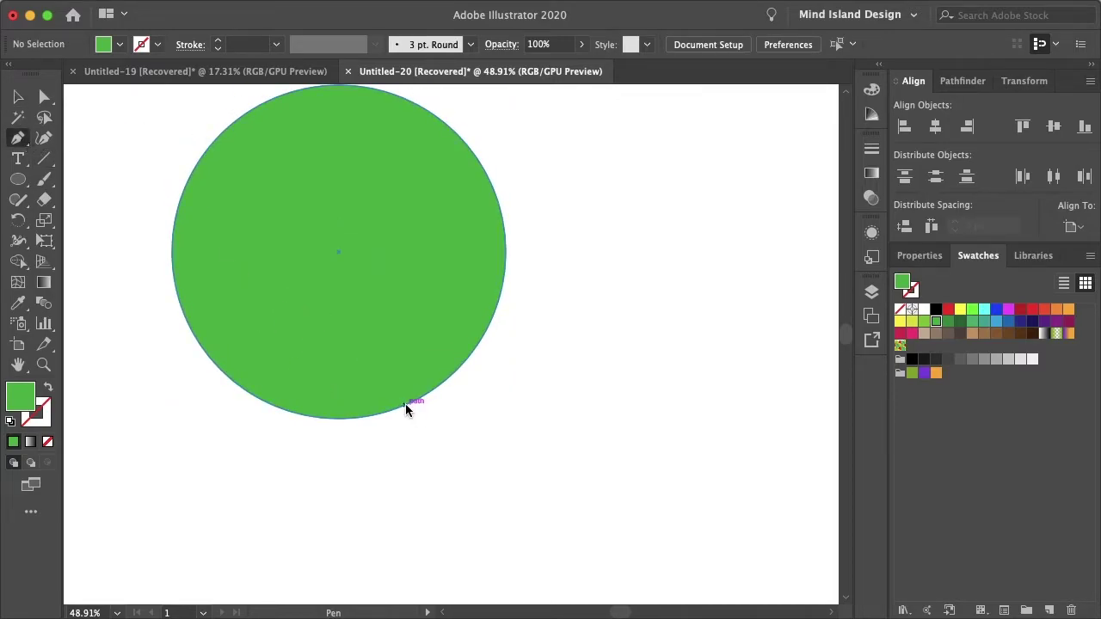
{"action": "left_click", "coordinate": [405, 405]}
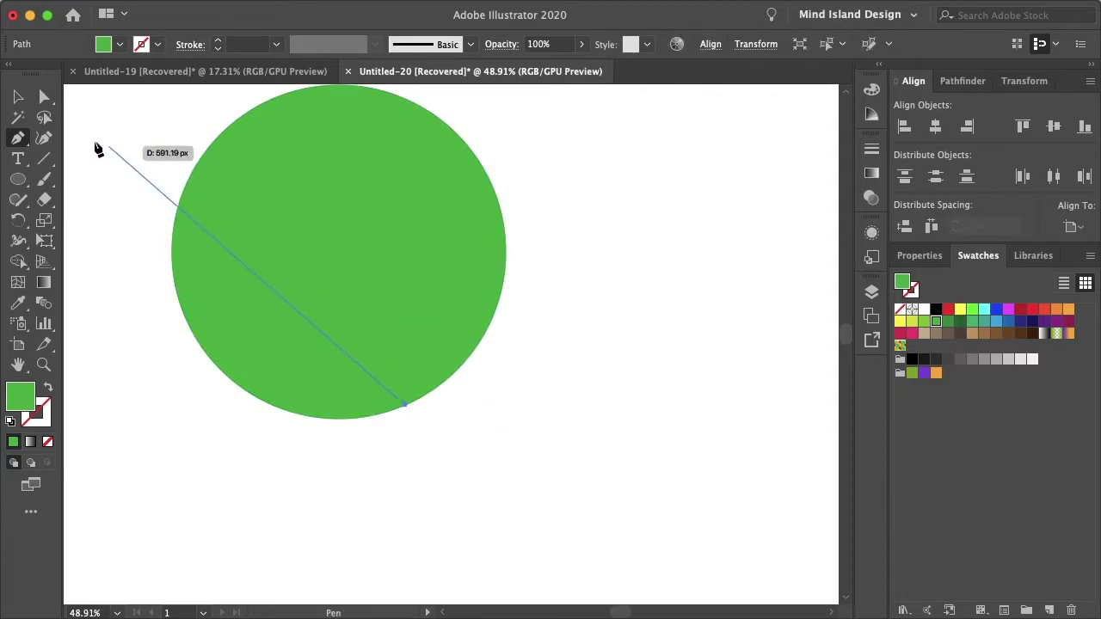
{"action": "key", "text": "a"}
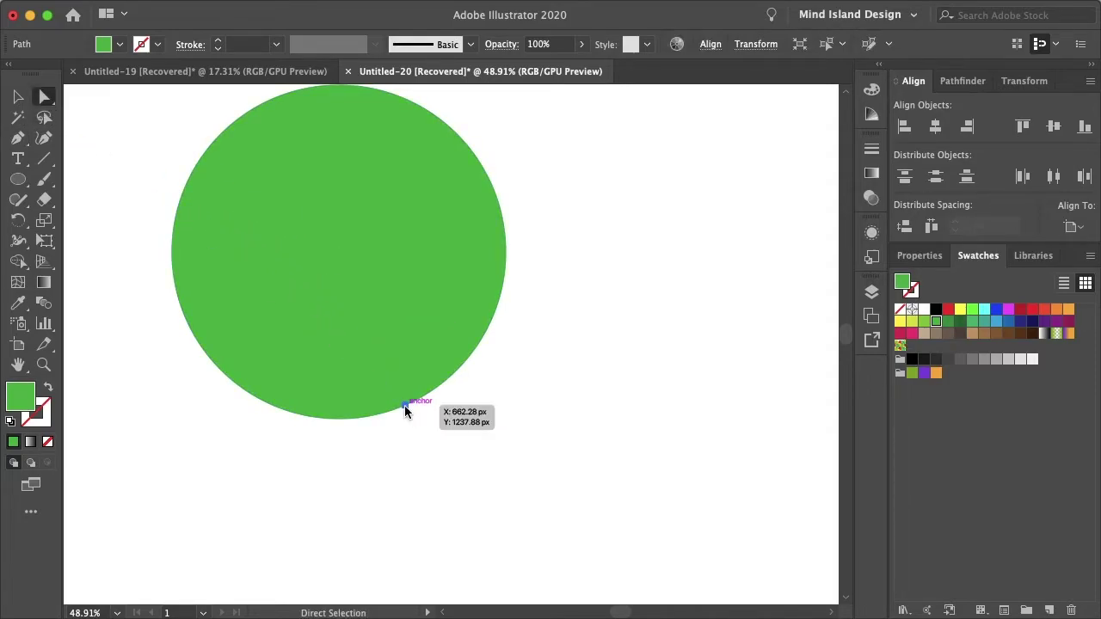
{"action": "left_click", "coordinate": [443, 410]}
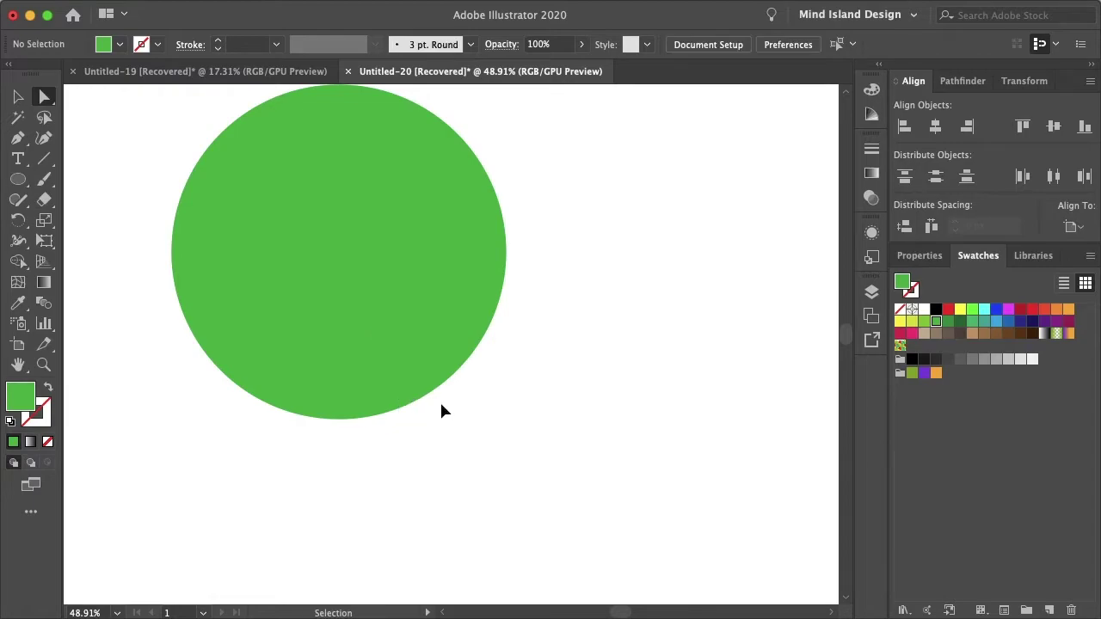
- Add a lower-right anchor and drag it and its handles inward into a curved notch
{"action": "left_click_drag", "start_coordinate": [17, 138], "coordinate": [86, 157]}
{"action": "left_click", "coordinate": [389, 410]}
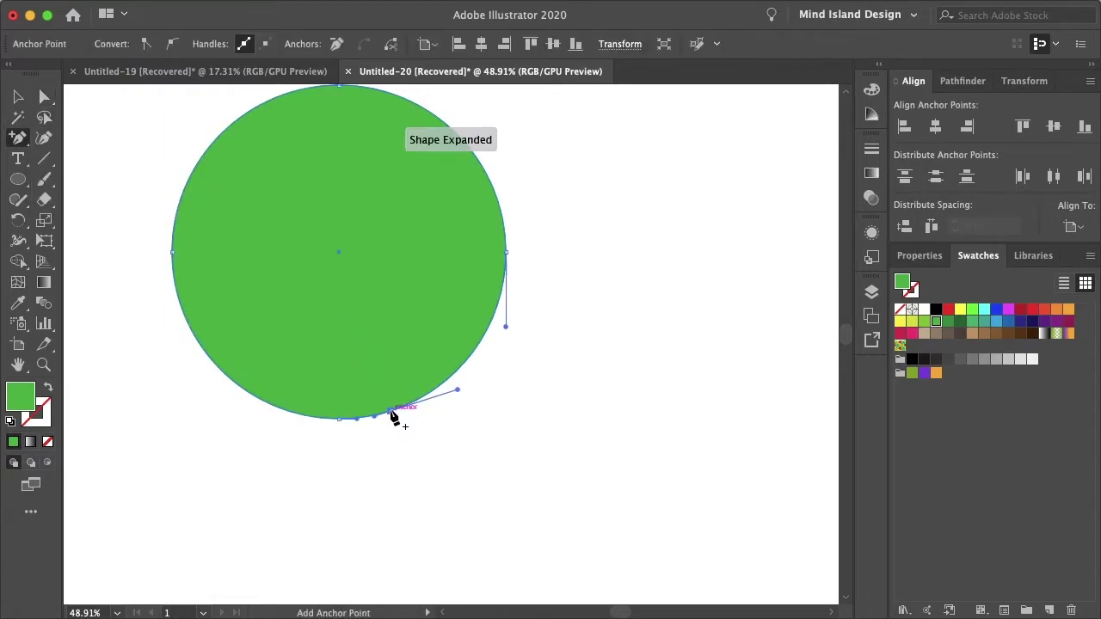
{"action": "left_click", "coordinate": [43, 95]}
{"action": "left_click_drag", "start_coordinate": [392, 417], "coordinate": [393, 327]}
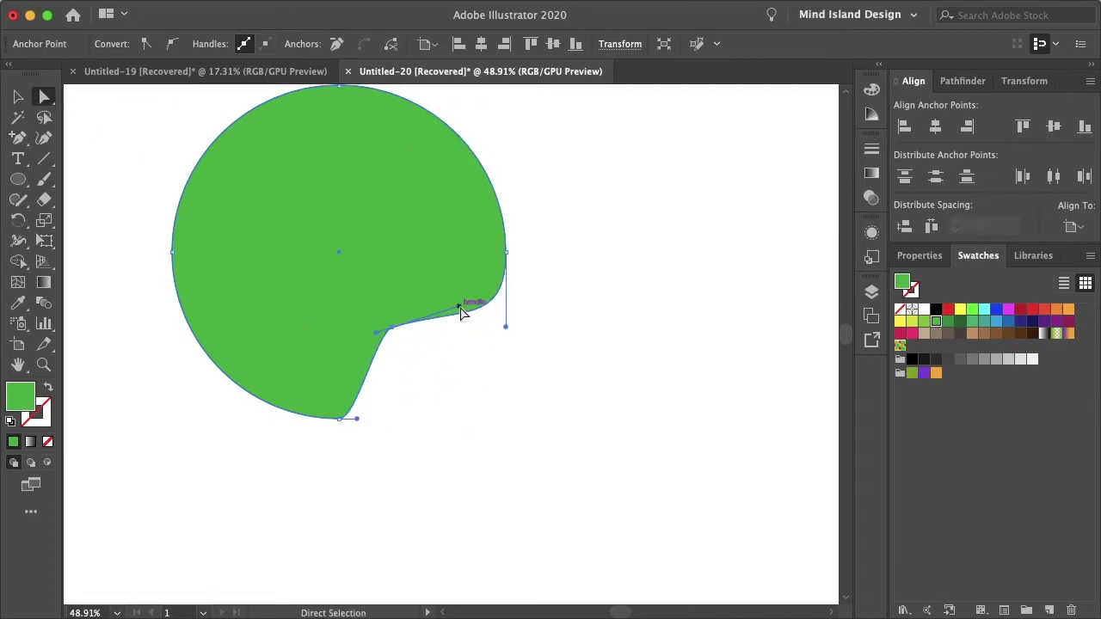
{"action": "left_click_drag", "start_coordinate": [460, 328], "coordinate": [465, 361]}
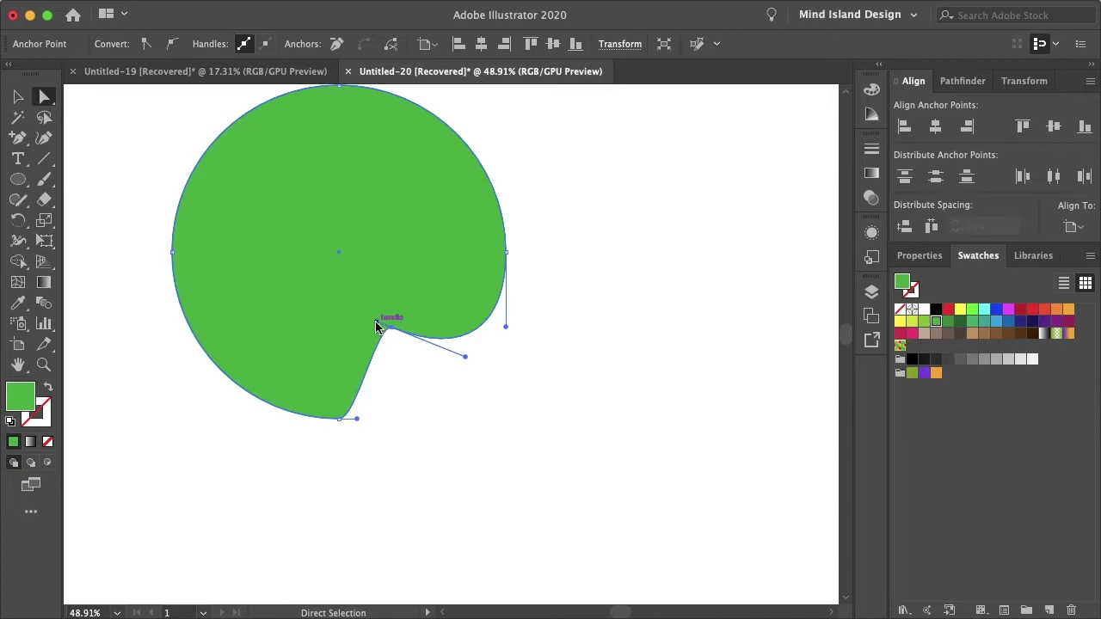
{"action": "left_click_drag", "start_coordinate": [379, 320], "coordinate": [313, 341]}
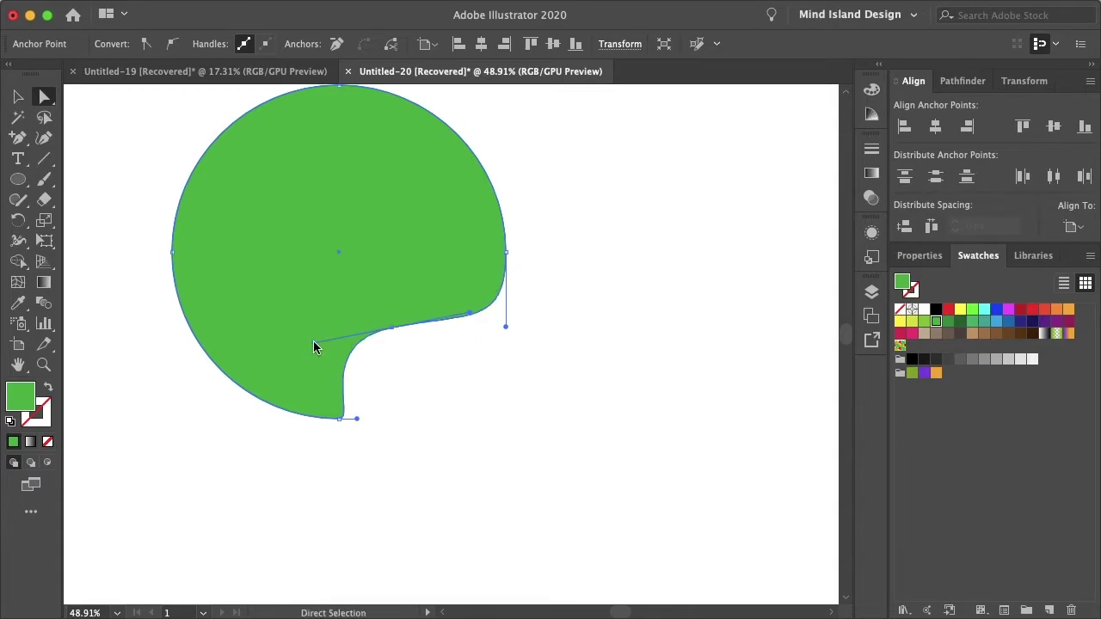
{"action": "left_click", "coordinate": [340, 419]}
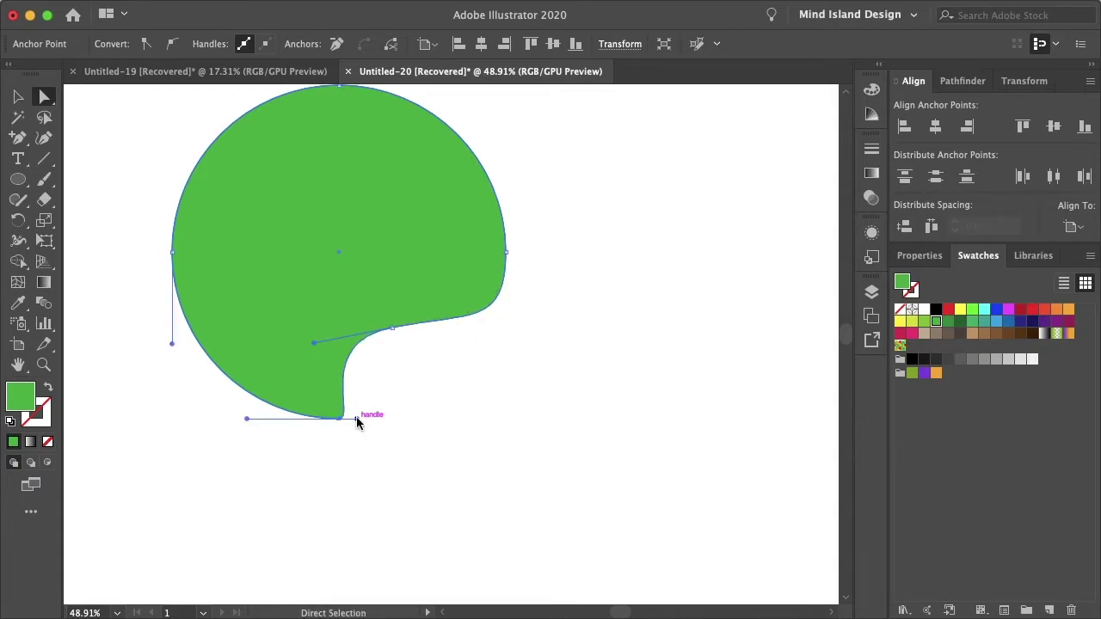
{"action": "left_click_drag", "start_coordinate": [357, 419], "coordinate": [376, 354]}
{"action": "left_click", "coordinate": [472, 441]}
{"action": "scroll", "coordinate": [472, 441], "scroll_direction": "down", "scroll_amount": 5}
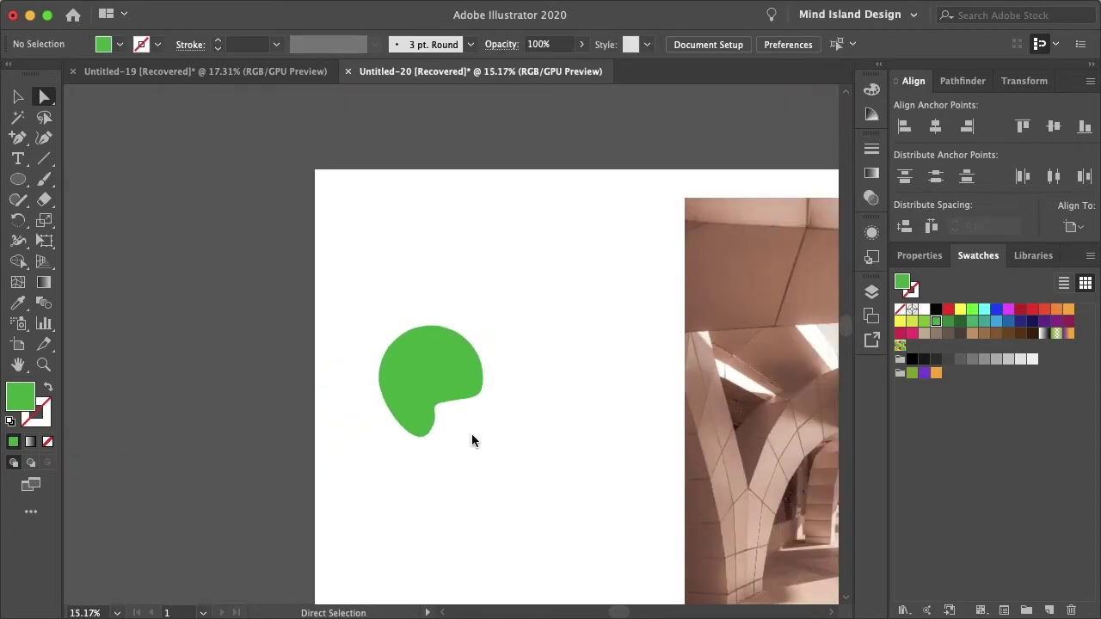
- Draw a stray green rectangle over the blob's upper right, then delete it
{"action": "scroll", "coordinate": [471, 442], "scroll_direction": "up", "scroll_amount": 1}
{"action": "scroll", "coordinate": [471, 441], "scroll_direction": "up", "scroll_amount": 2}
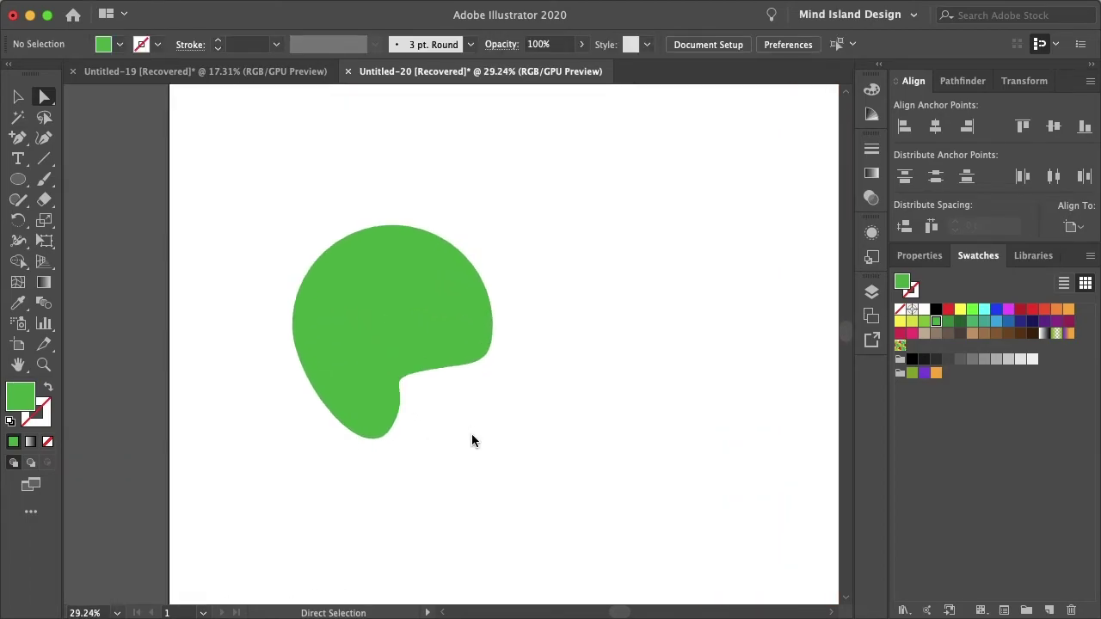
{"action": "left_click", "coordinate": [417, 308]}
{"action": "left_click", "coordinate": [457, 469]}
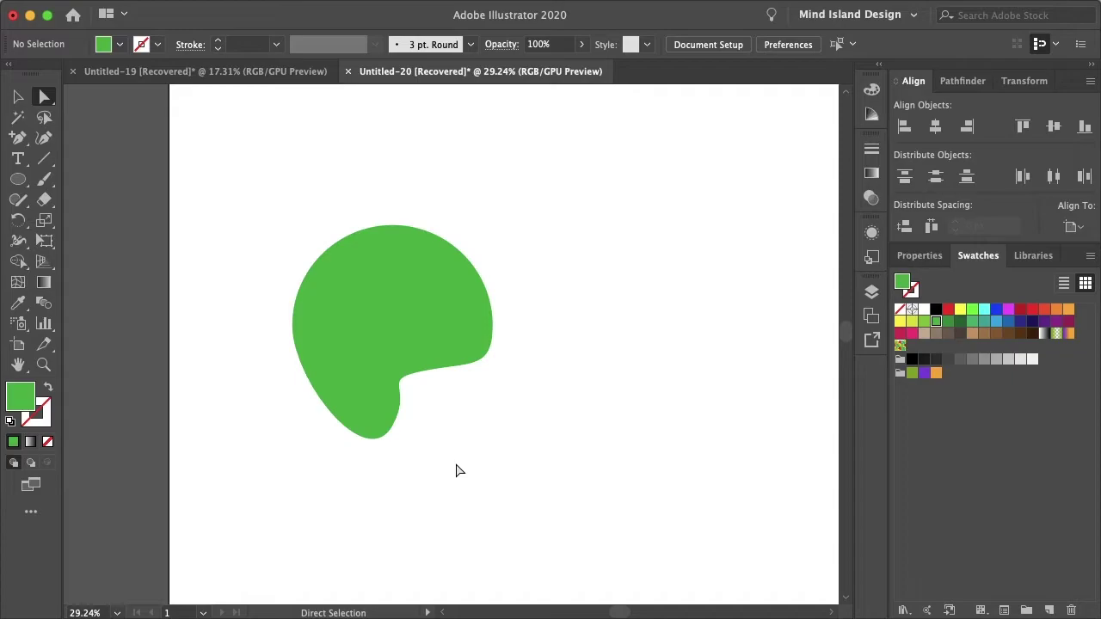
{"action": "left_click", "coordinate": [21, 179]}
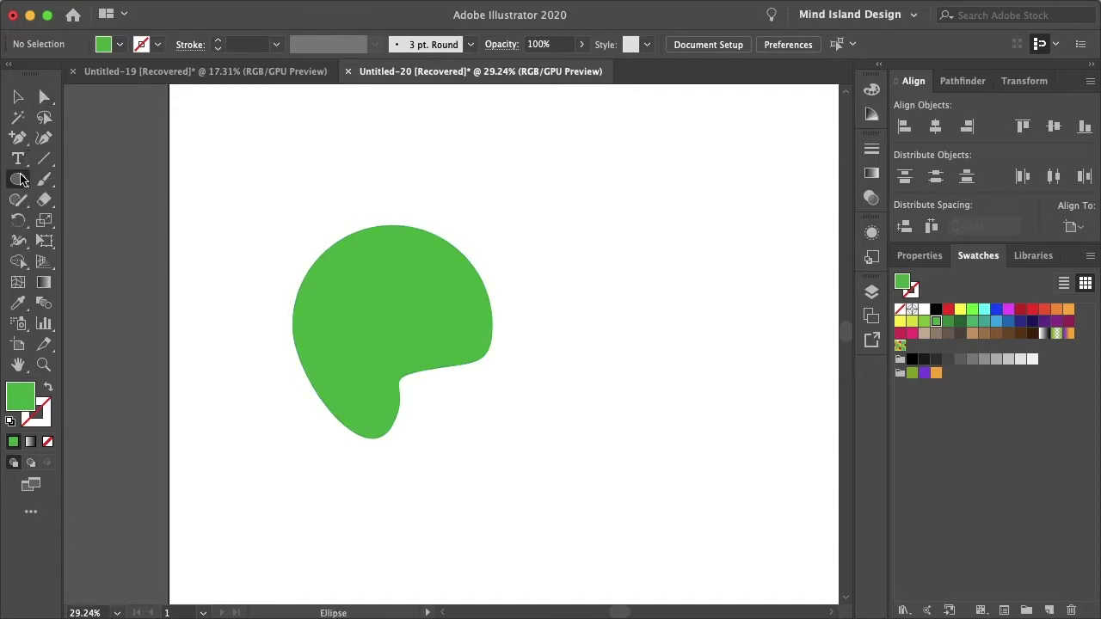
{"action": "left_click_drag", "start_coordinate": [25, 181], "coordinate": [103, 179]}
{"action": "left_click_drag", "start_coordinate": [325, 180], "coordinate": [437, 255]}
{"action": "key", "text": "BackSpace"}
- Rotate the green blob about 17° so its notch opens more to the right
{"action": "key", "text": "v"}
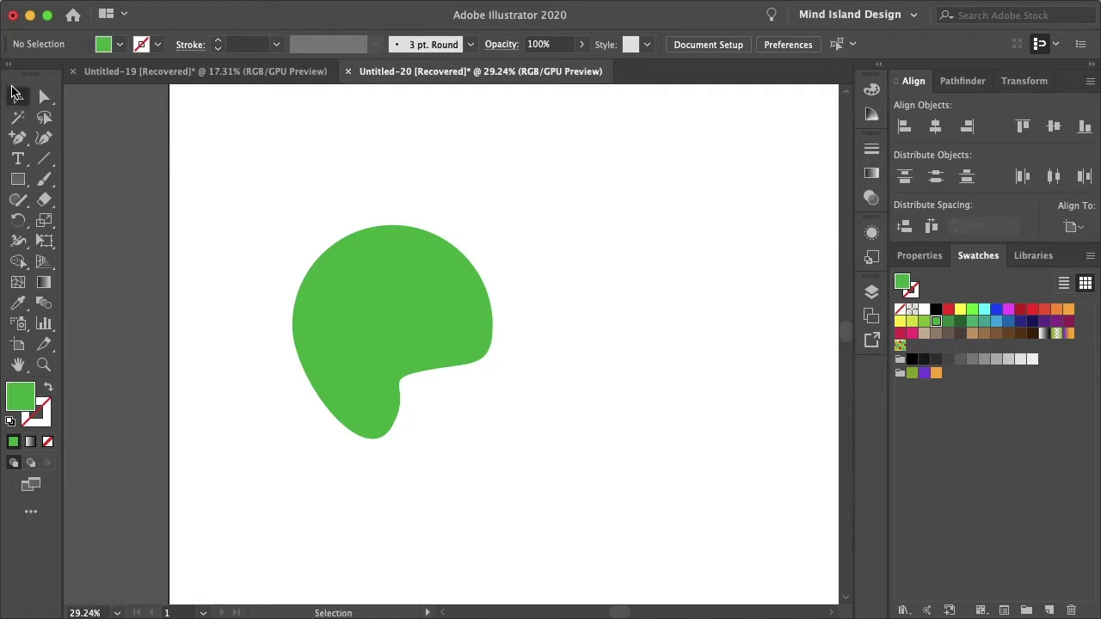
{"action": "left_click", "coordinate": [372, 301]}
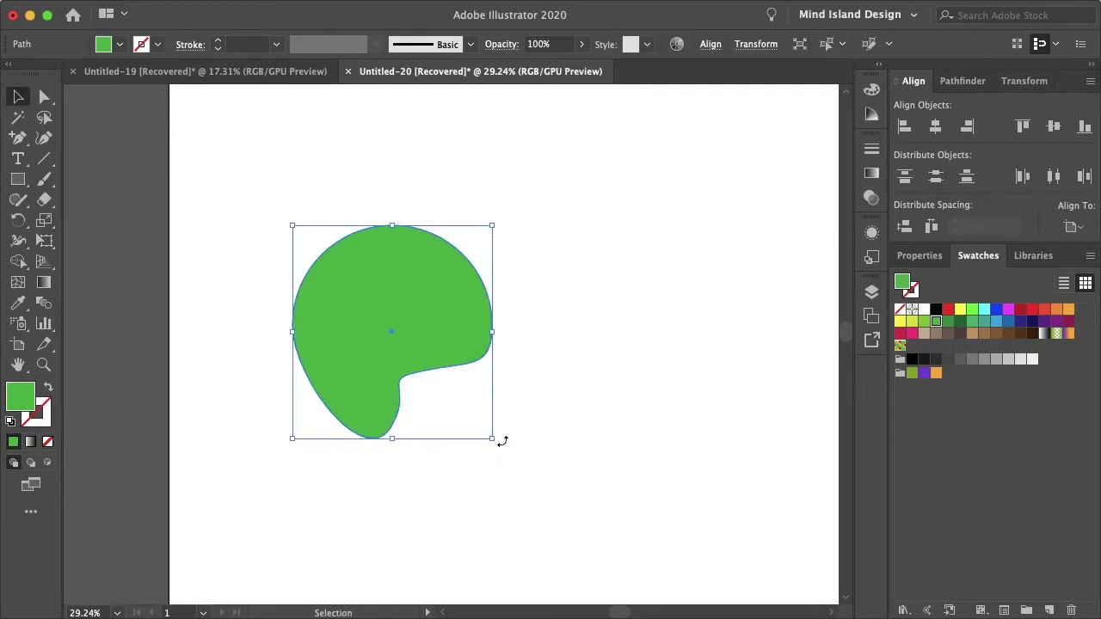
{"action": "left_click_drag", "start_coordinate": [502, 440], "coordinate": [507, 389]}
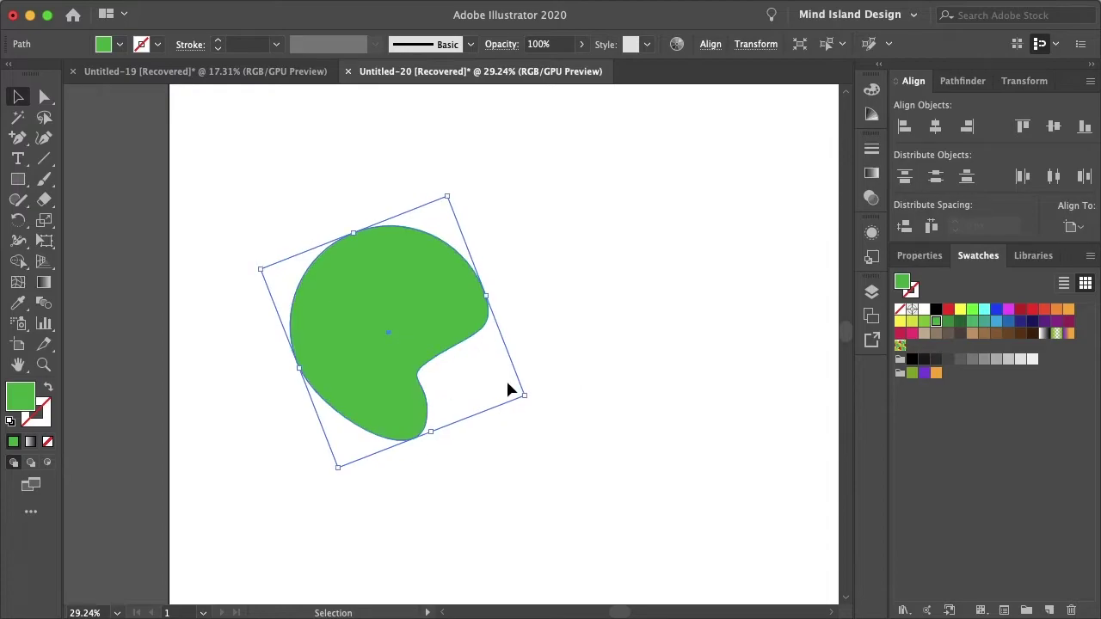
{"action": "left_click", "coordinate": [587, 318]}
- Drag the notch's inner anchor point slightly up-left, then browse the shape and pen tool flyouts
{"action": "left_click", "coordinate": [44, 98]}
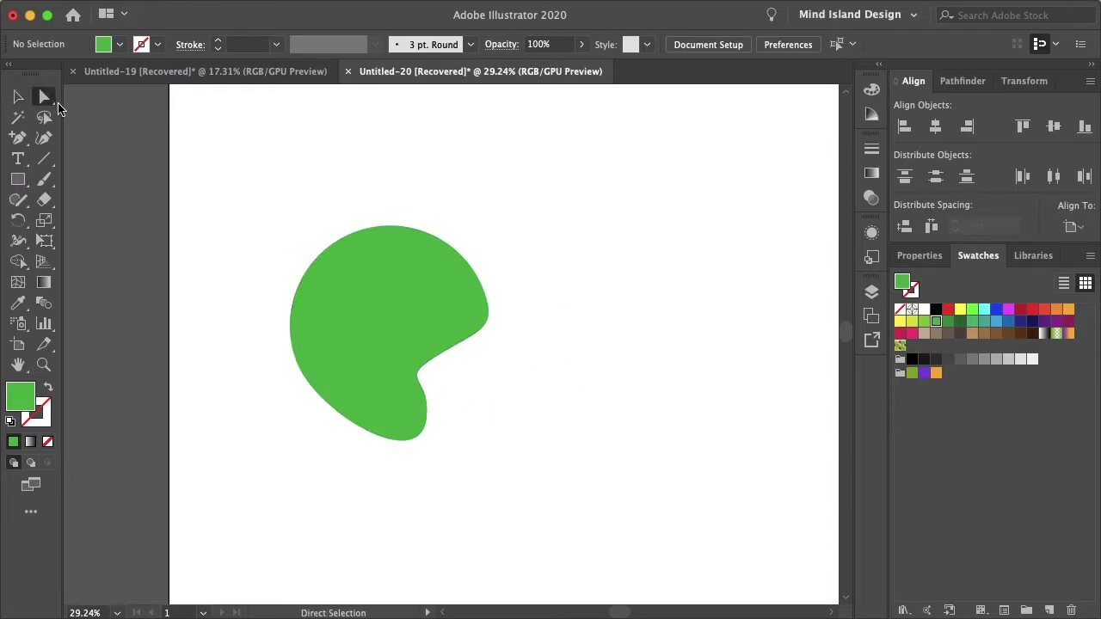
{"action": "left_click", "coordinate": [361, 335]}
{"action": "left_click", "coordinate": [436, 356]}
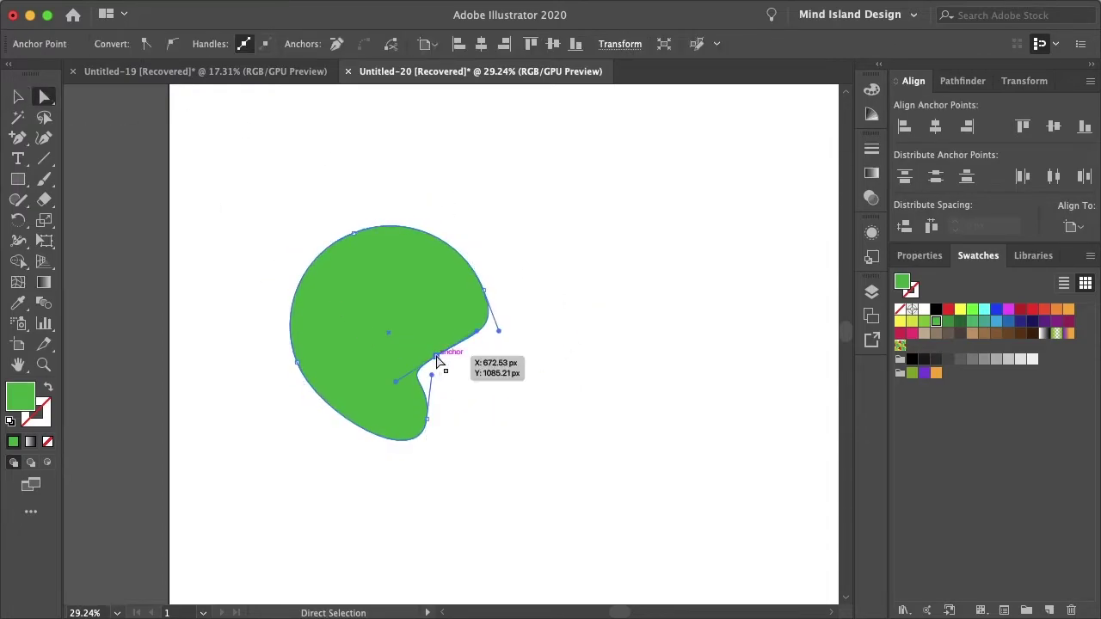
{"action": "left_click_drag", "start_coordinate": [439, 363], "coordinate": [430, 359]}
{"action": "left_click", "coordinate": [501, 364]}
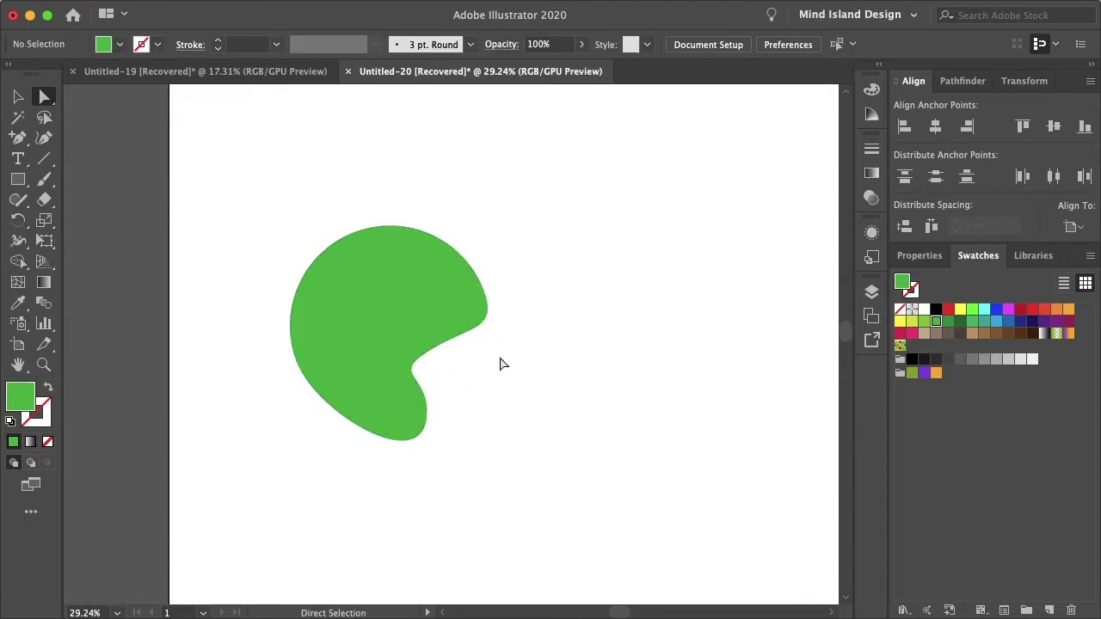
{"action": "left_click", "coordinate": [384, 281]}
{"action": "left_click", "coordinate": [196, 126]}
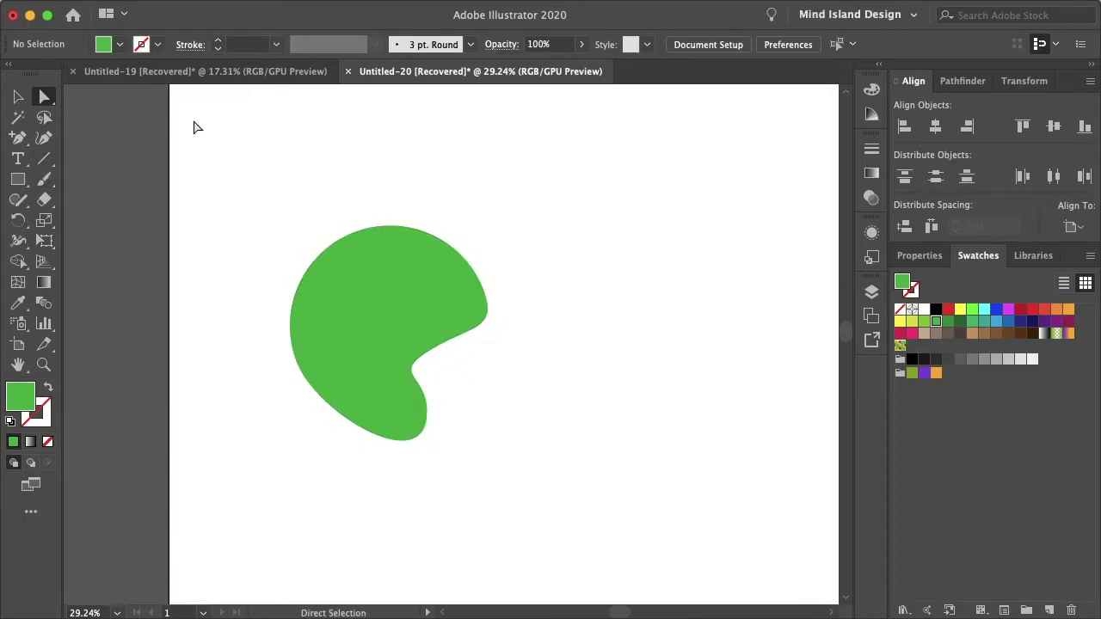
{"action": "left_click", "coordinate": [19, 180]}
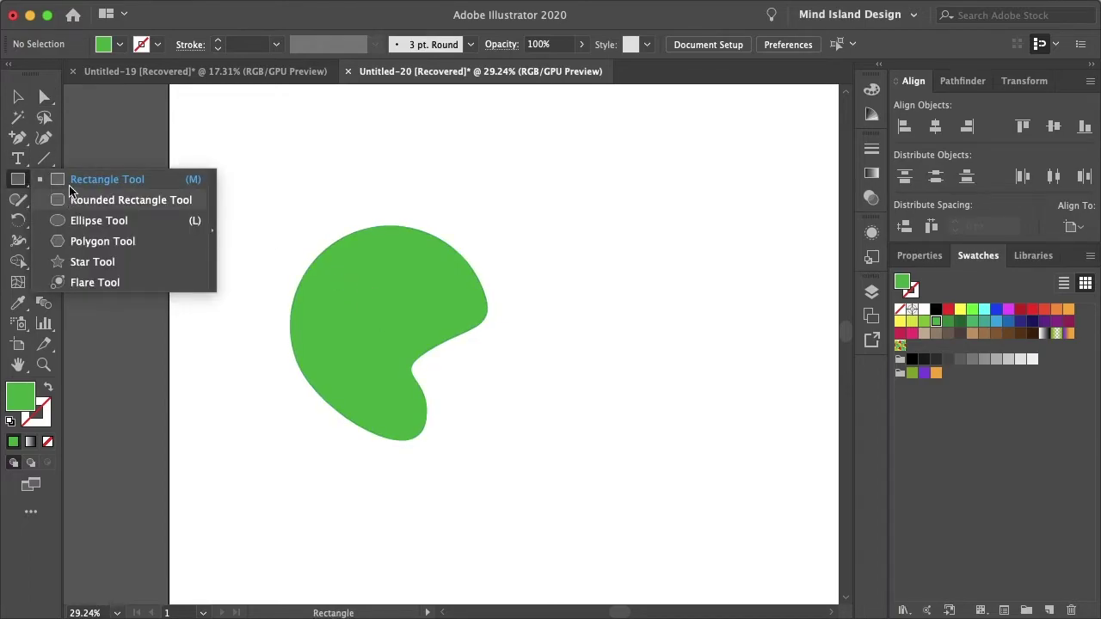
{"action": "left_click", "coordinate": [44, 138]}
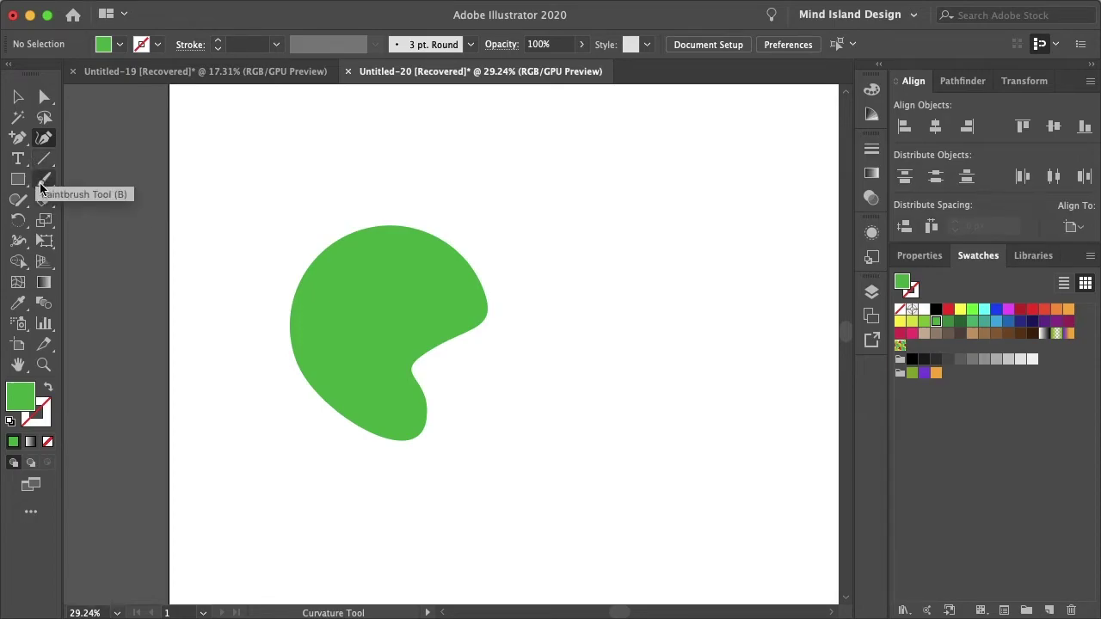
- Draw a small closed oval path with the Pen tool near the blob's upper left
{"action": "left_click", "coordinate": [17, 137]}
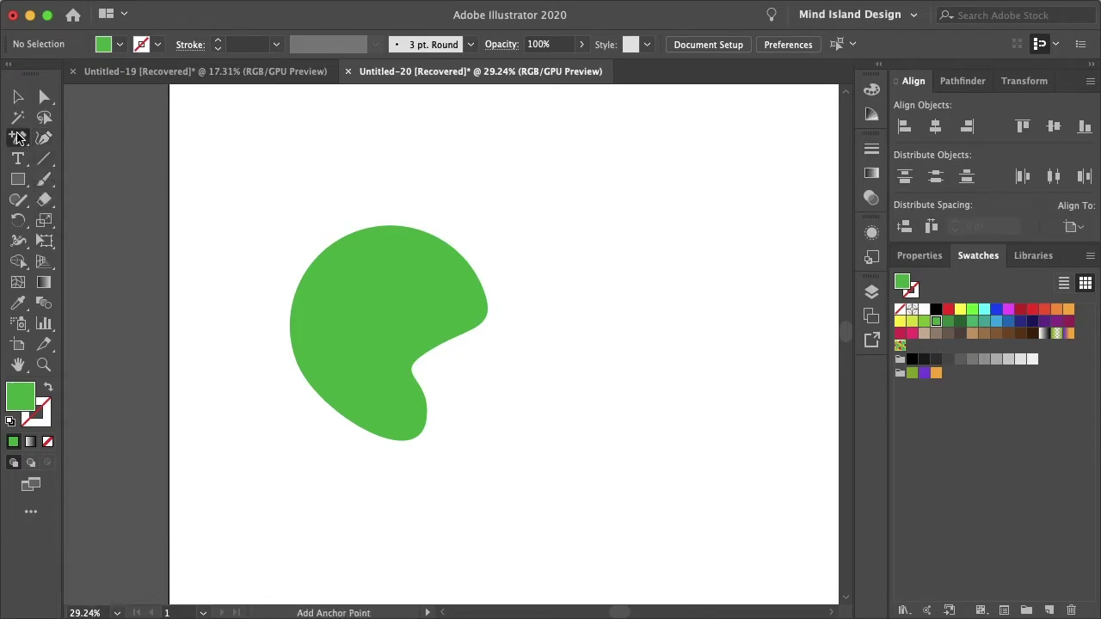
{"action": "left_click", "coordinate": [62, 137]}
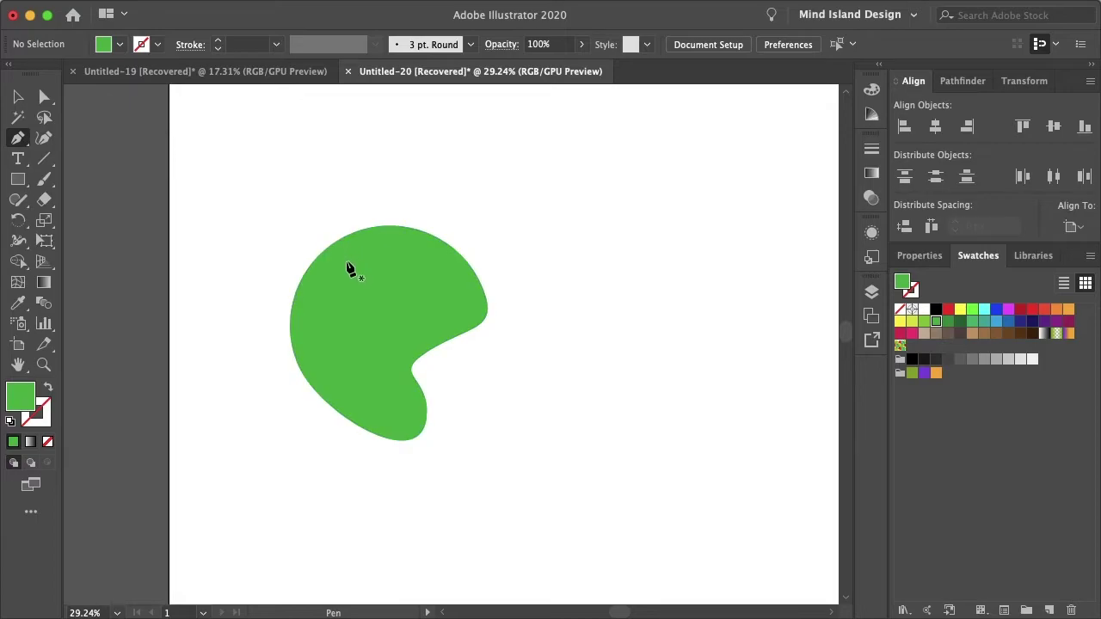
{"action": "left_click", "coordinate": [345, 261]}
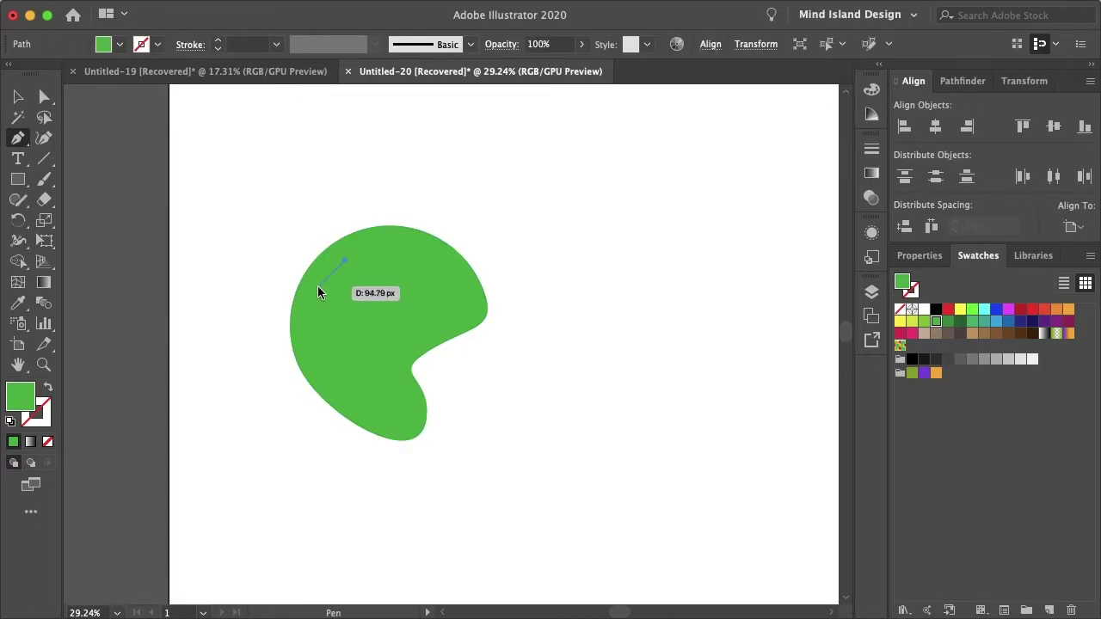
{"action": "left_click_drag", "start_coordinate": [318, 288], "coordinate": [319, 307]}
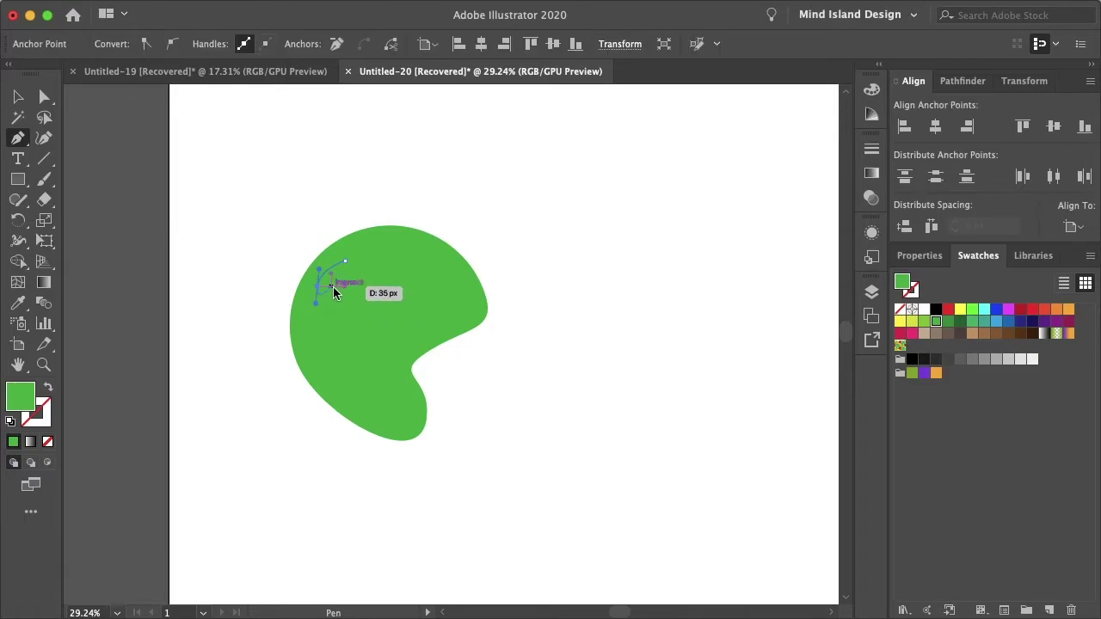
{"action": "key", "text": "super+z"}
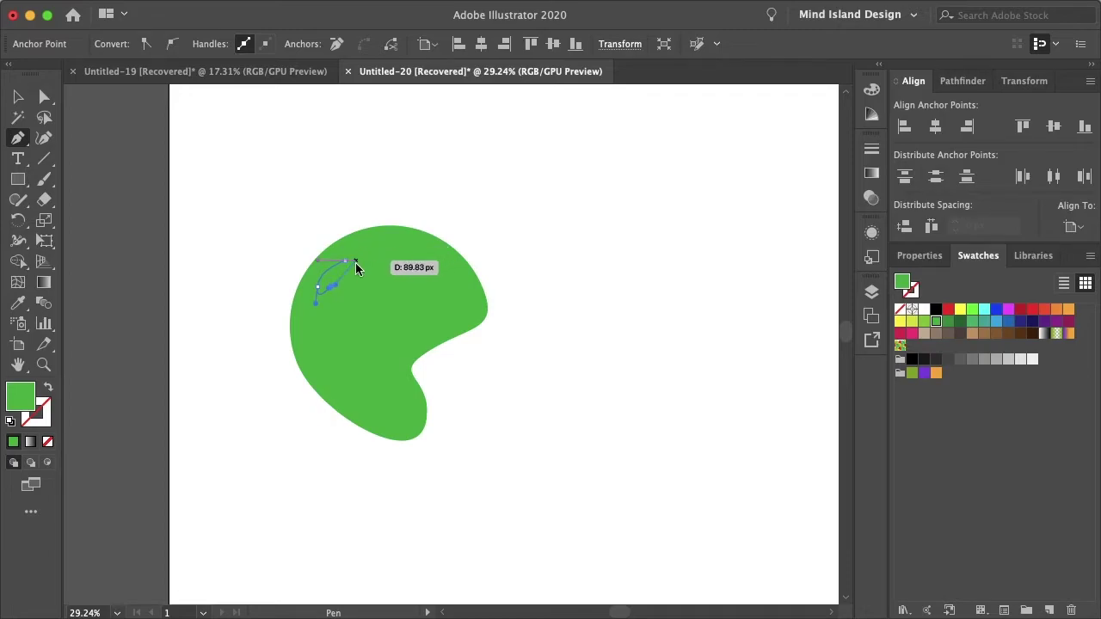
{"action": "mouse_move", "coordinate": [348, 263]}
{"action": "left_mouse_down"}
{"action": "mouse_move", "coordinate": [351, 278]}
{"action": "mouse_move", "coordinate": [352, 263]}
{"action": "mouse_move", "coordinate": [340, 264]}
{"action": "left_mouse_up"}
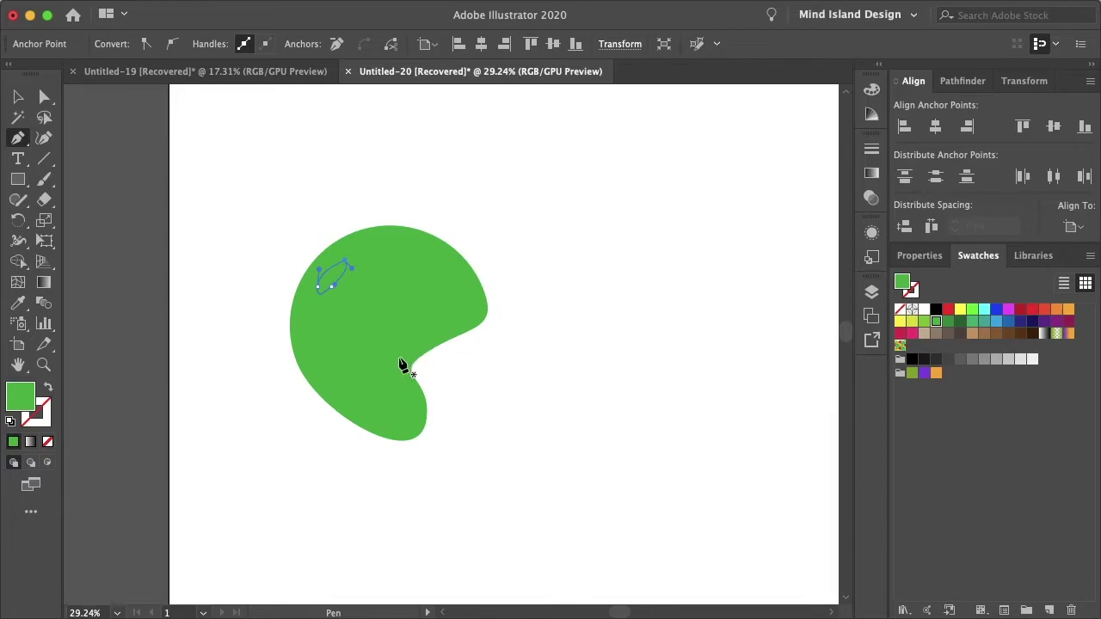
- Finish the small oval path and move it down into the blob's lower lobe
{"action": "left_click", "coordinate": [391, 399], "text": "super"}
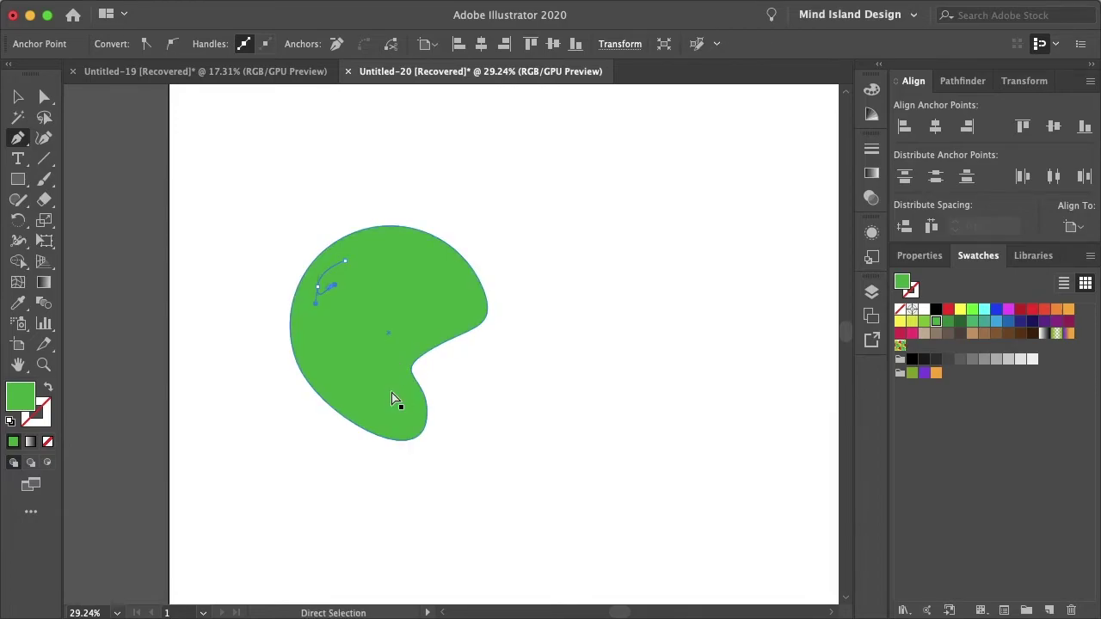
{"action": "left_click", "coordinate": [319, 270]}
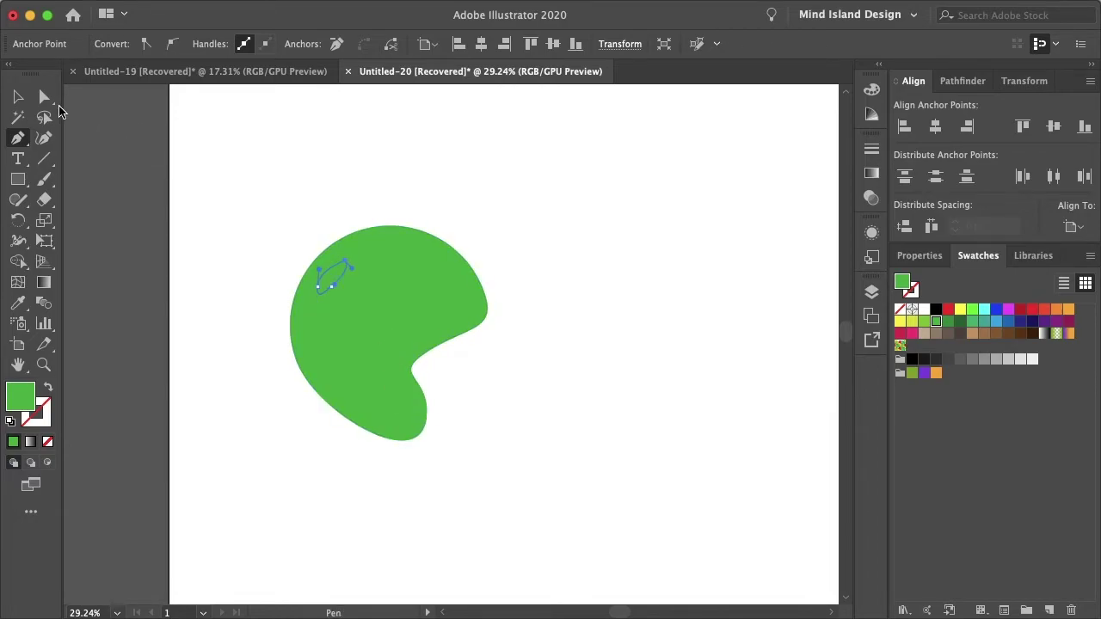
{"action": "left_click", "coordinate": [19, 98]}
{"action": "left_click_drag", "start_coordinate": [339, 282], "coordinate": [416, 386]}
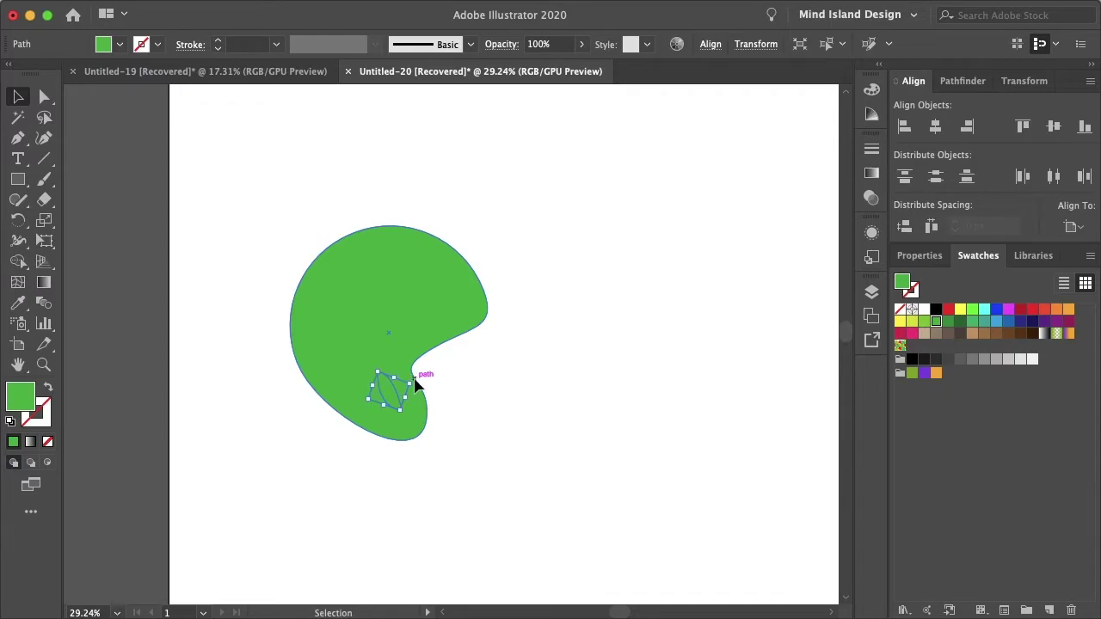
{"action": "left_click", "coordinate": [450, 433]}
{"action": "left_click", "coordinate": [327, 348]}
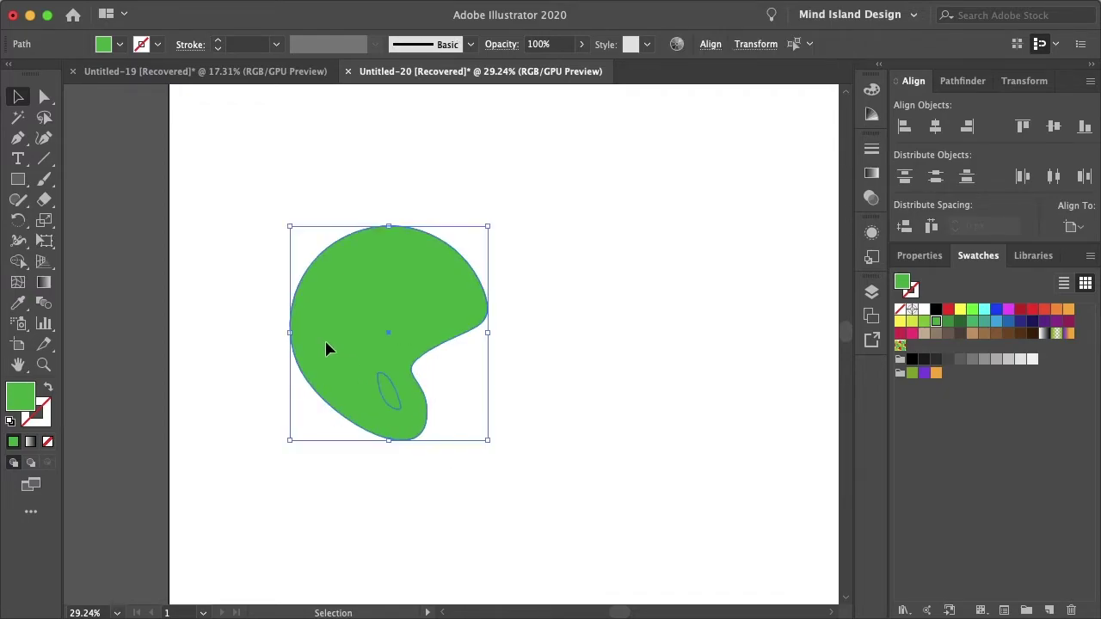
{"action": "left_click", "coordinate": [555, 395]}
{"action": "key", "text": "super+y"}
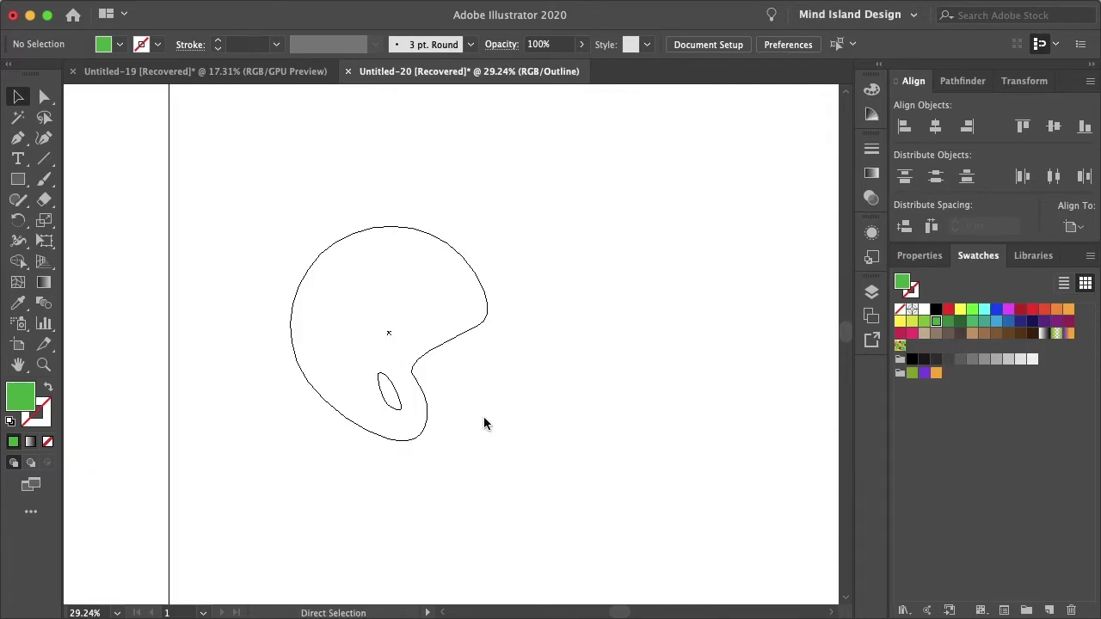
{"action": "key", "text": "v"}
{"action": "scroll", "coordinate": [485, 423], "scroll_direction": "down", "scroll_amount": 5}
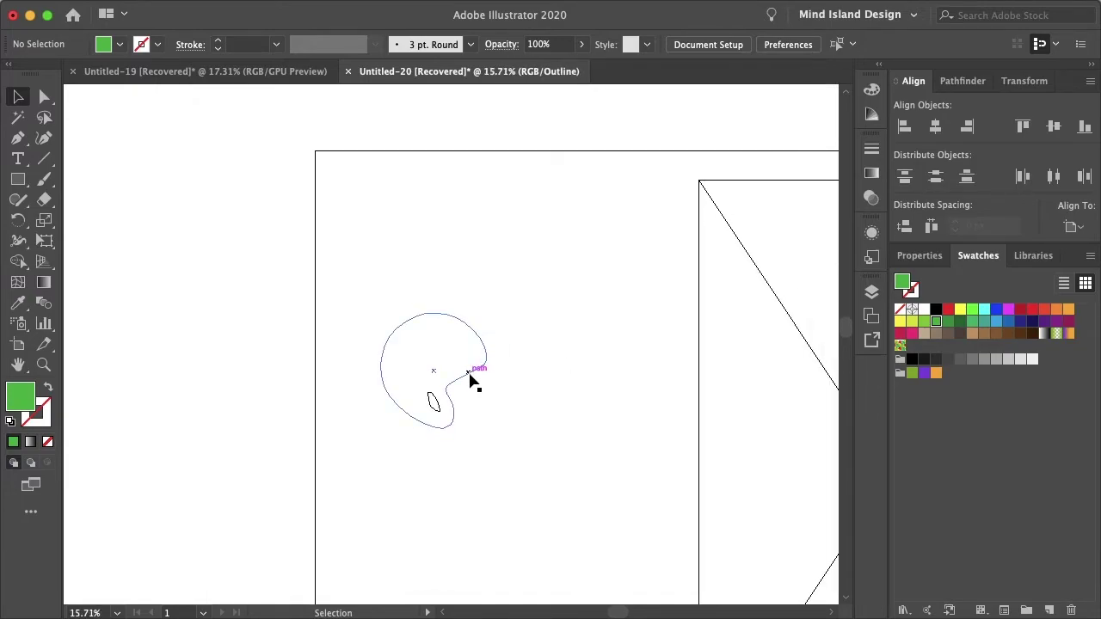
{"action": "left_click", "coordinate": [471, 380]}
{"action": "left_click", "coordinate": [434, 406]}
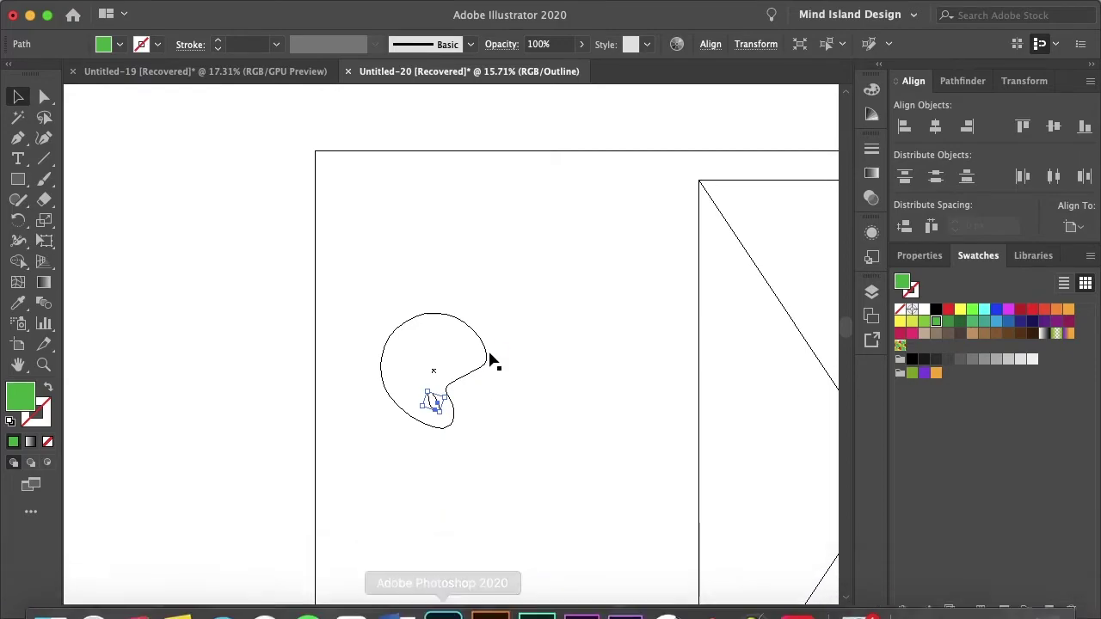
{"action": "left_click", "coordinate": [465, 411]}
{"action": "scroll", "coordinate": [458, 397], "scroll_direction": "up", "scroll_amount": 4}
{"action": "scroll", "coordinate": [458, 402], "scroll_direction": "up", "scroll_amount": 2}
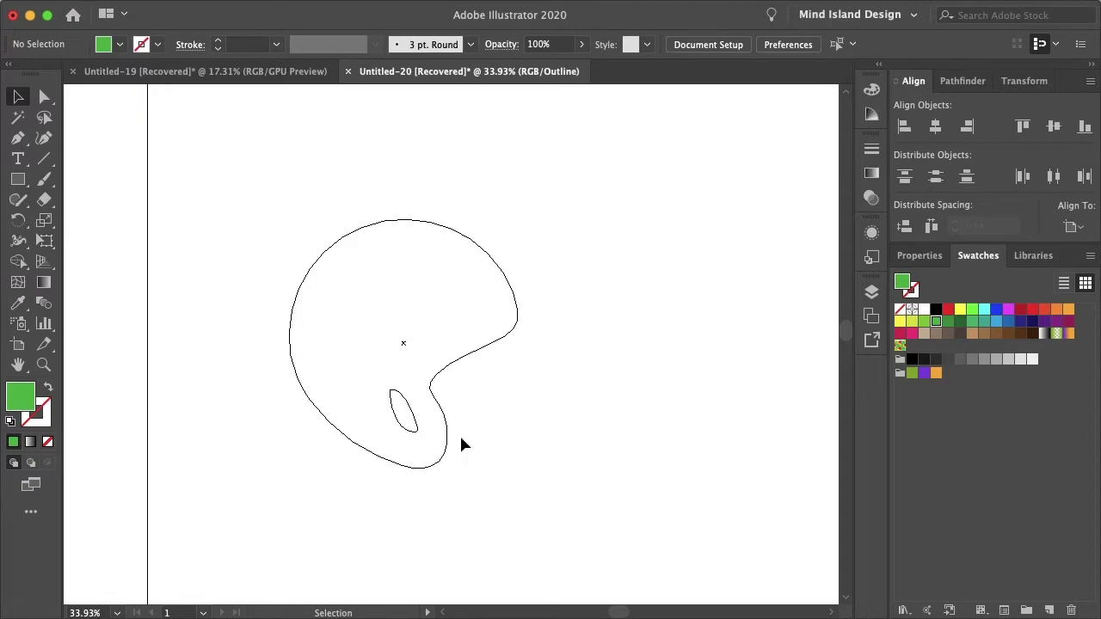
{"action": "left_click", "coordinate": [398, 413]}
{"action": "key", "text": "a"}
{"action": "key", "text": "ctrl+y"}
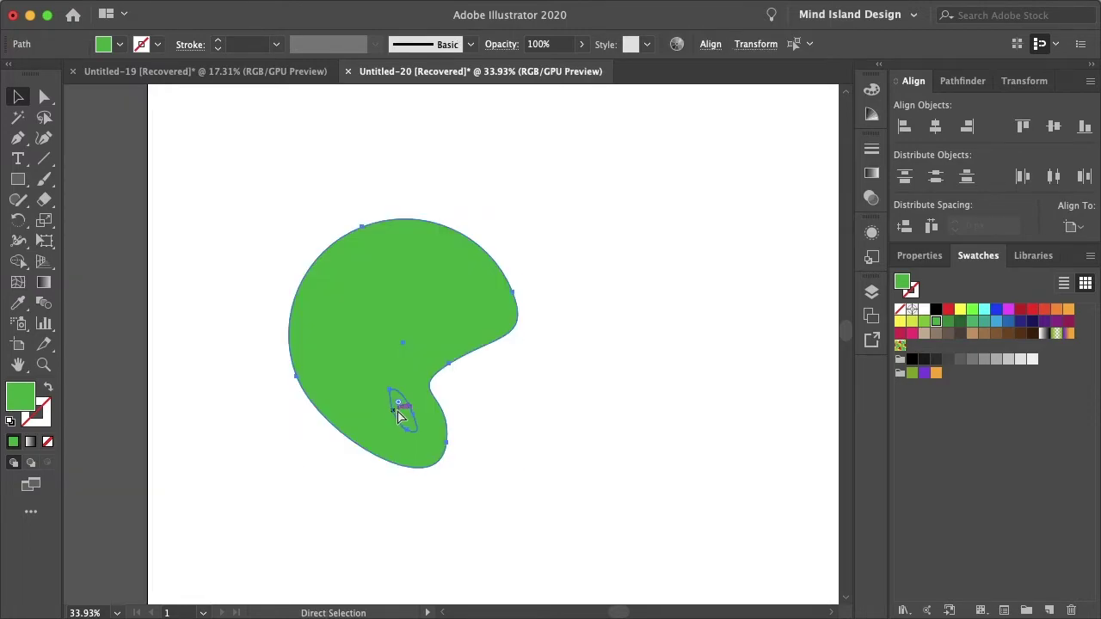
{"action": "key", "text": "v"}
{"action": "left_click", "coordinate": [455, 454]}
{"action": "left_click", "coordinate": [409, 424]}
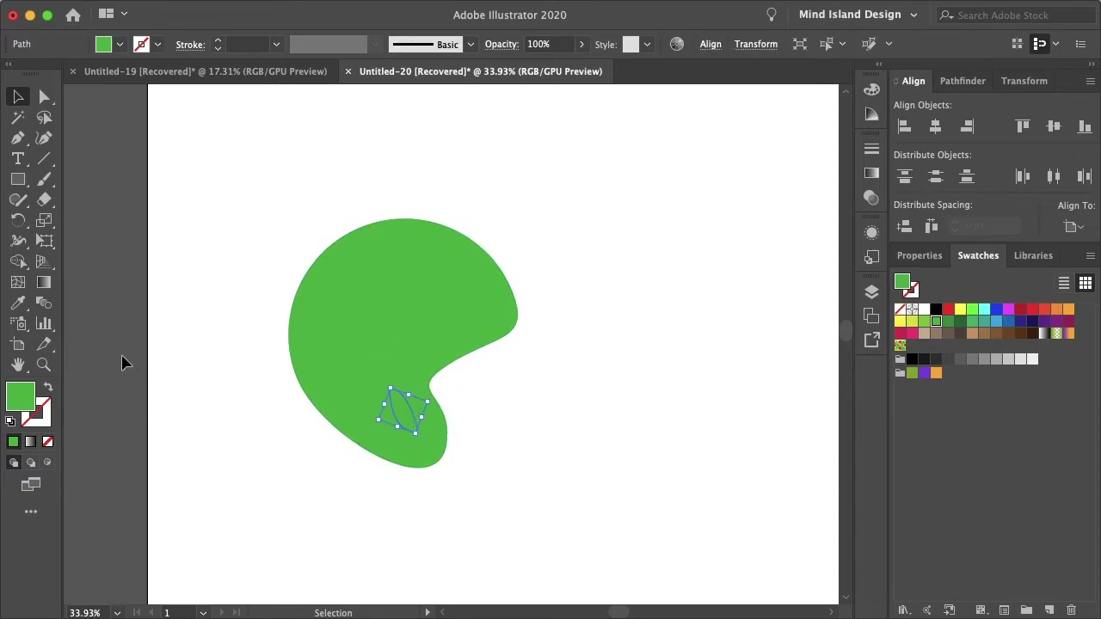
- Give the small oval a light green fill of #85e58e
{"action": "double_click", "coordinate": [21, 395]}
{"action": "type", "text": "85e58e"}
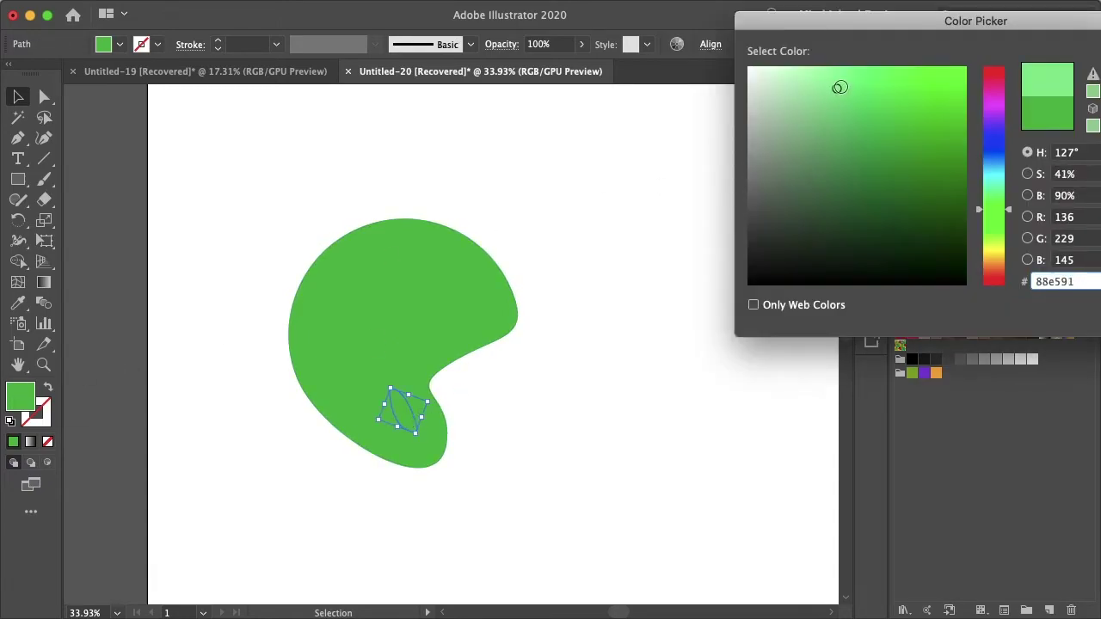
{"action": "left_click_drag", "start_coordinate": [1089, 20], "coordinate": [886, 26]}
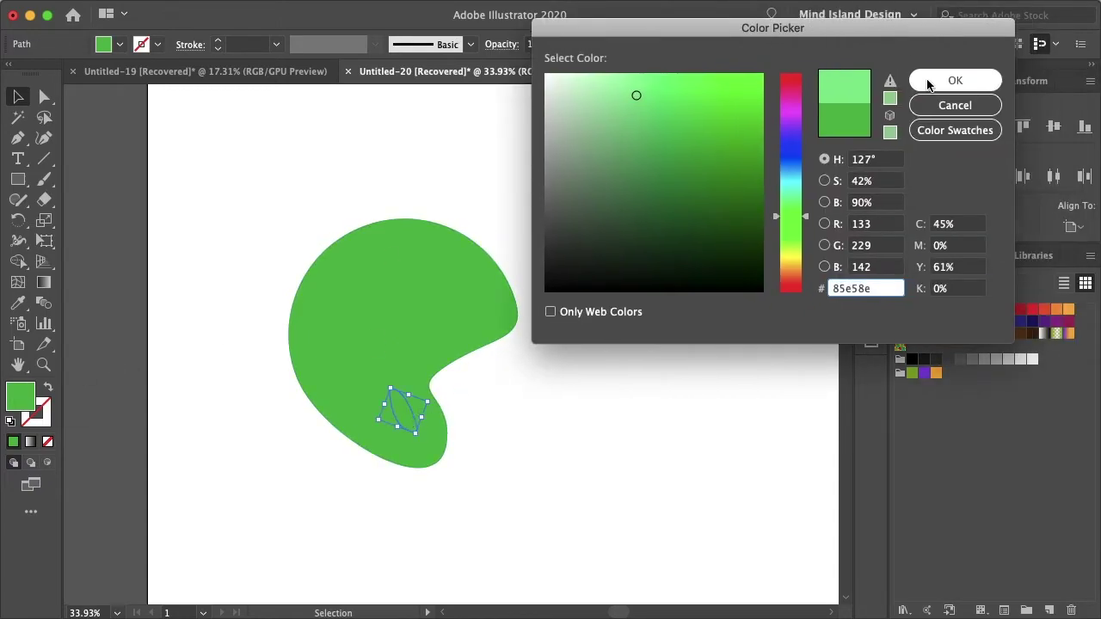
{"action": "left_click", "coordinate": [955, 80]}
{"action": "left_click", "coordinate": [587, 330]}
- Select the blob and oval together and remove the oval with Shape Builder, leaving a hole
{"action": "left_click_drag", "start_coordinate": [519, 432], "coordinate": [261, 365]}
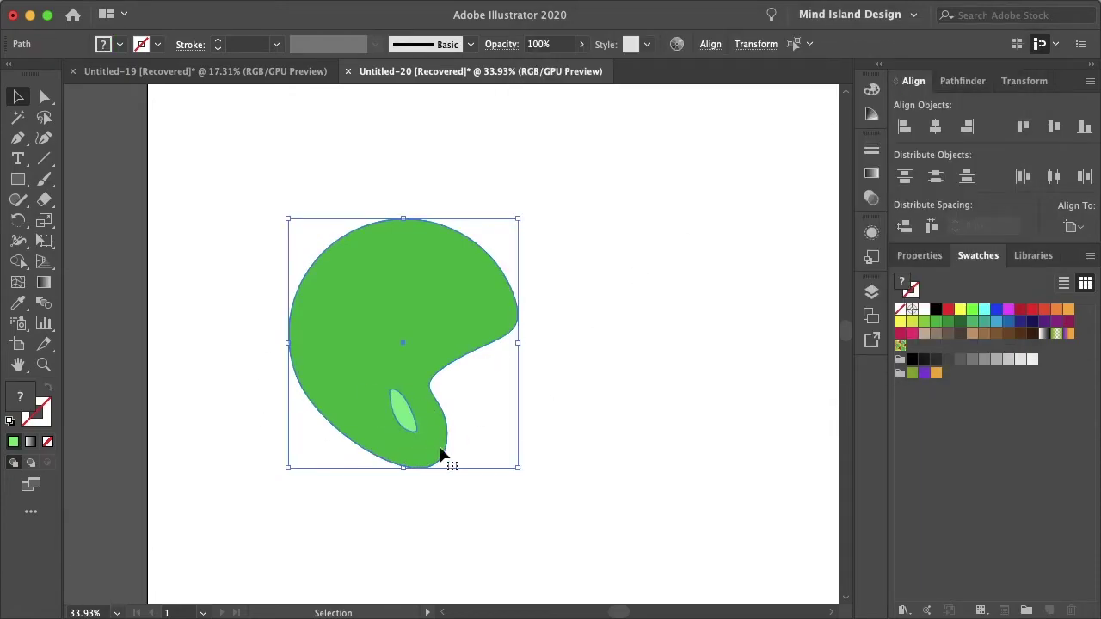
{"action": "scroll", "coordinate": [405, 424], "scroll_direction": "up", "scroll_amount": 3}
{"action": "scroll", "coordinate": [405, 427], "scroll_direction": "up", "scroll_amount": 1}
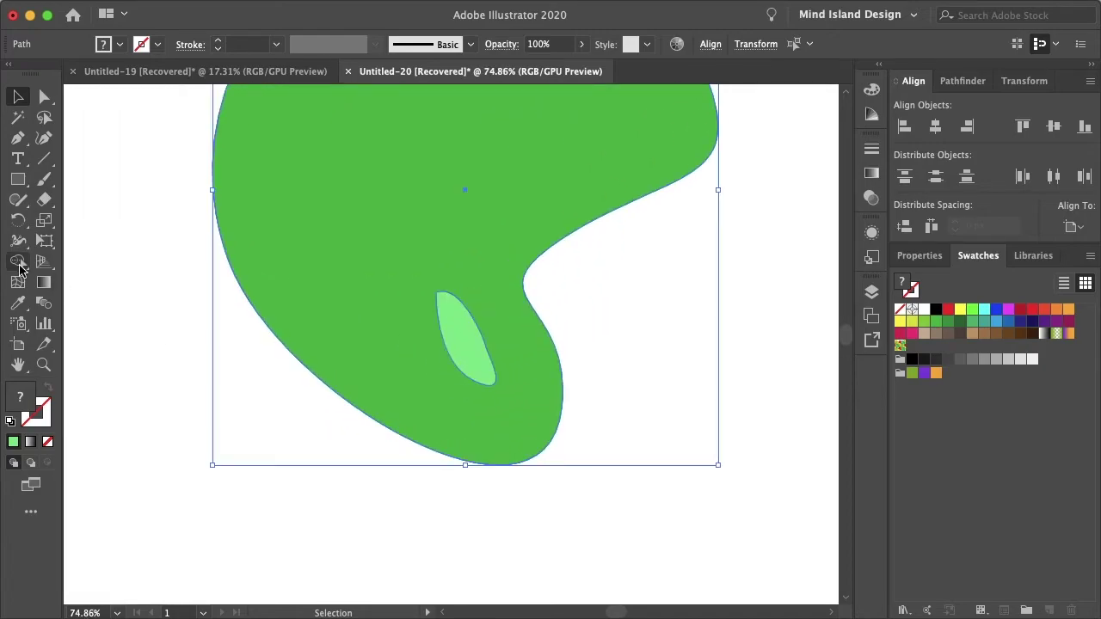
{"action": "left_click", "coordinate": [18, 261]}
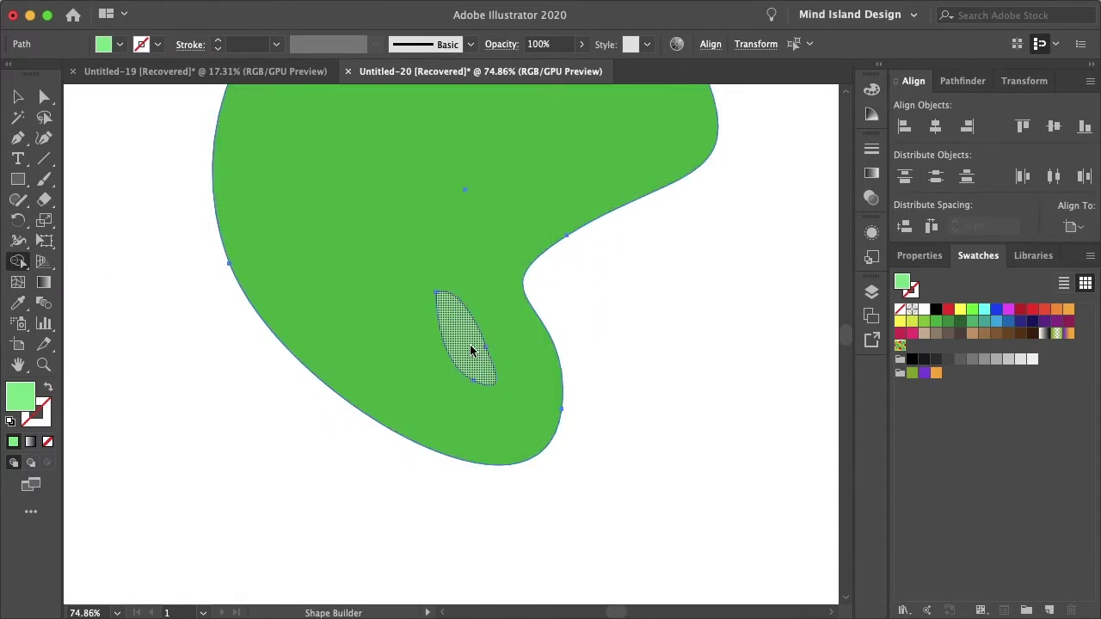
{"action": "left_click", "coordinate": [472, 351], "text": "alt"}
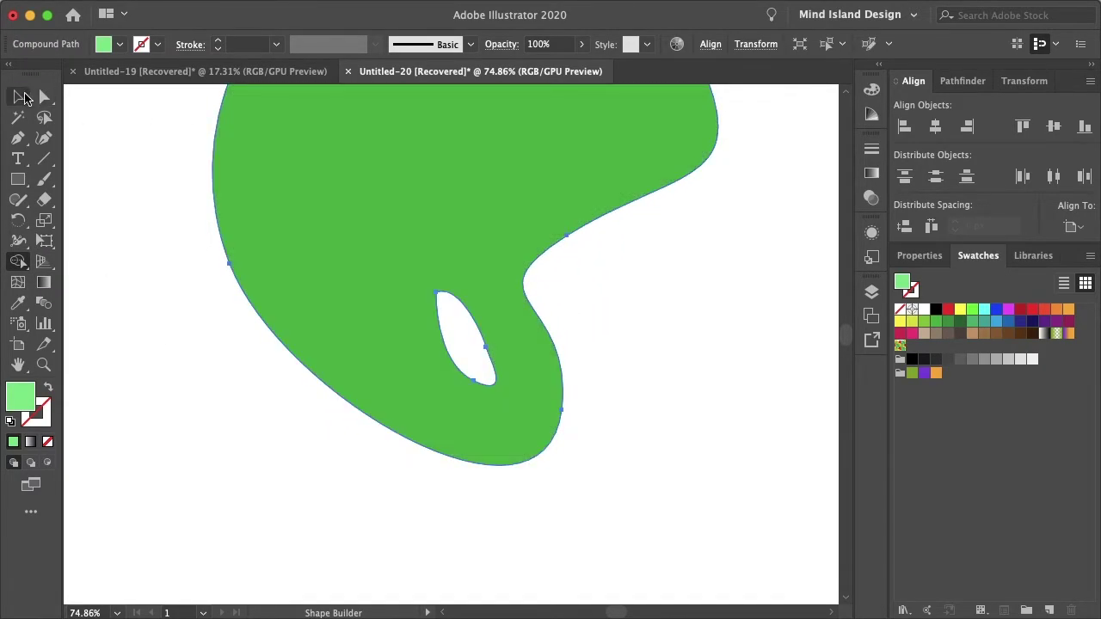
{"action": "key", "text": "v"}
{"action": "left_click", "coordinate": [143, 260]}
- Show the transparency grid to check the hole, then hide it again
{"action": "scroll", "coordinate": [143, 260], "scroll_direction": "down", "scroll_amount": 3}
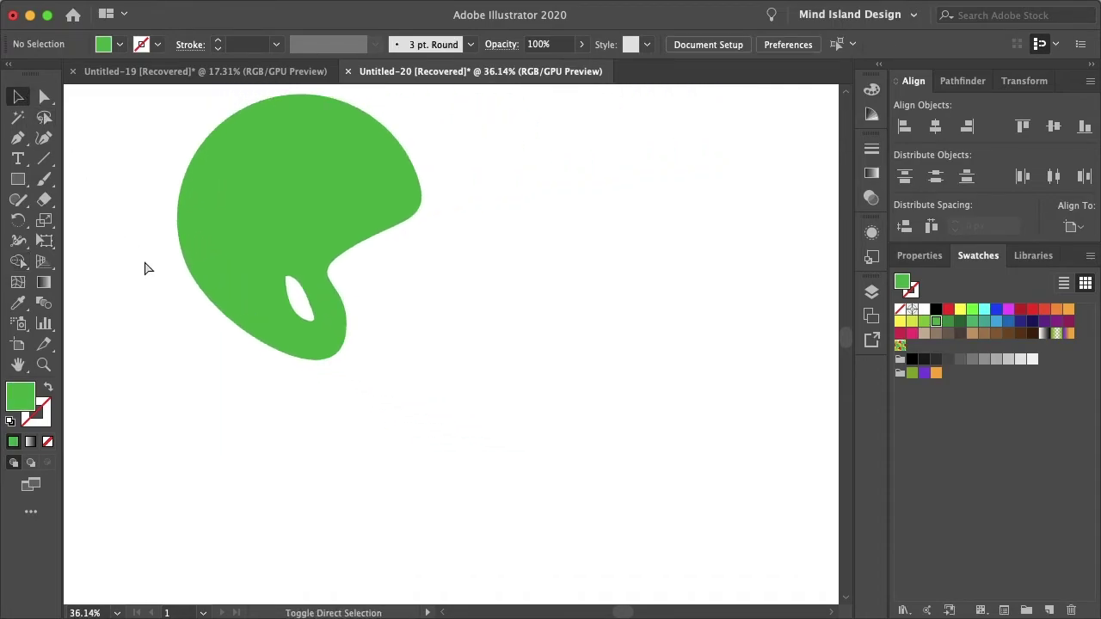
{"action": "key", "text": "super+shift+d"}
{"action": "scroll", "coordinate": [215, 275], "scroll_direction": "up", "scroll_amount": 2}
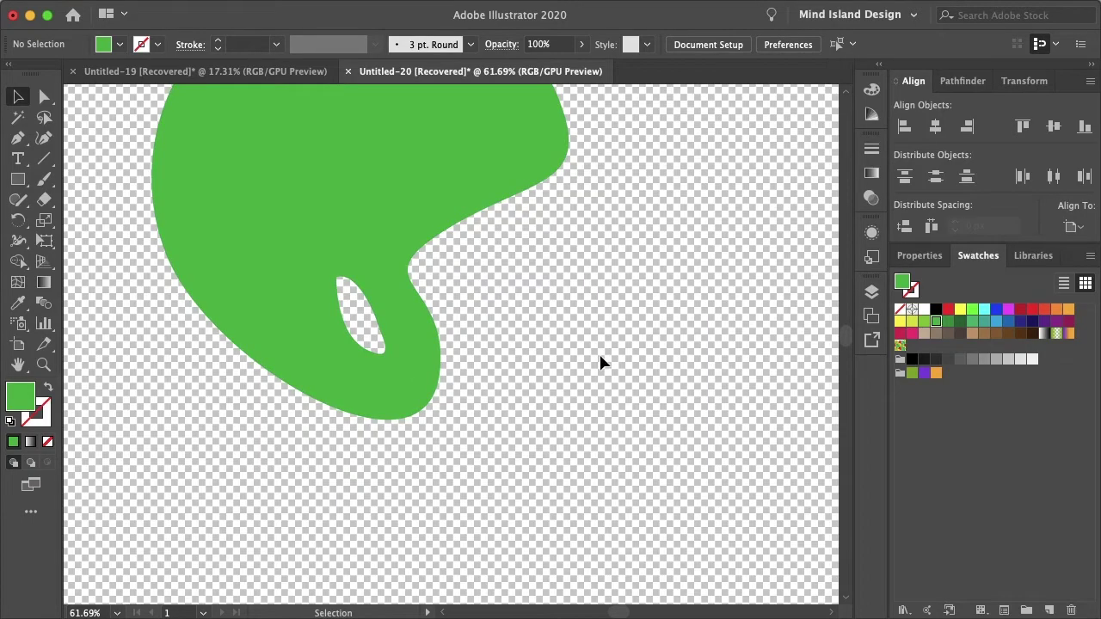
{"action": "scroll", "coordinate": [600, 362], "scroll_direction": "down", "scroll_amount": 3}
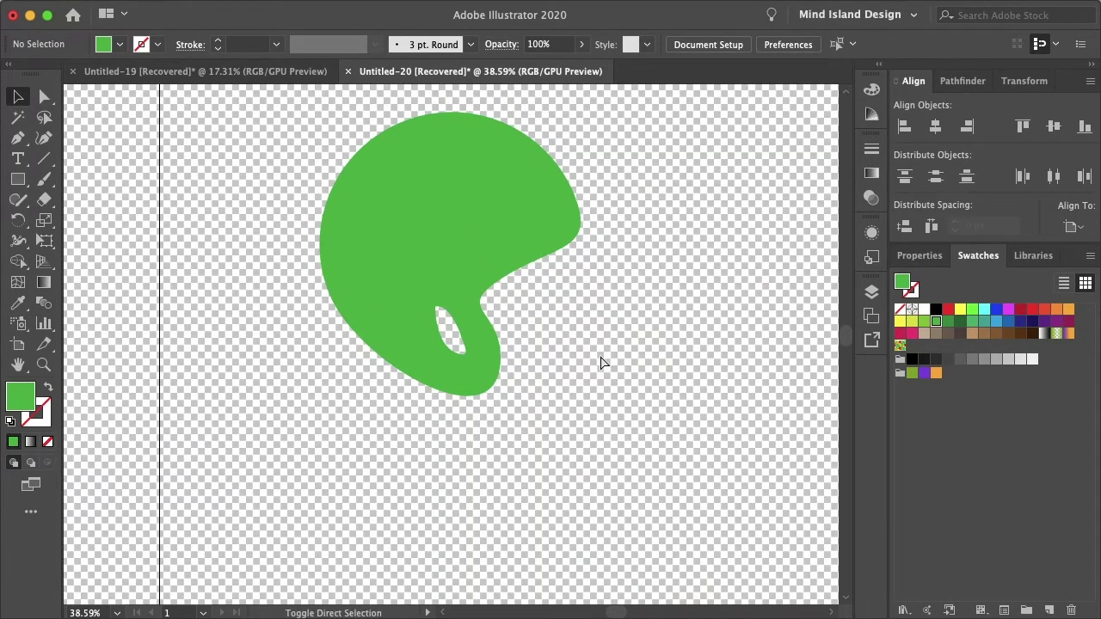
{"action": "key", "text": "super+shift+d"}
{"action": "scroll", "coordinate": [600, 362], "scroll_direction": "up", "scroll_amount": 3}
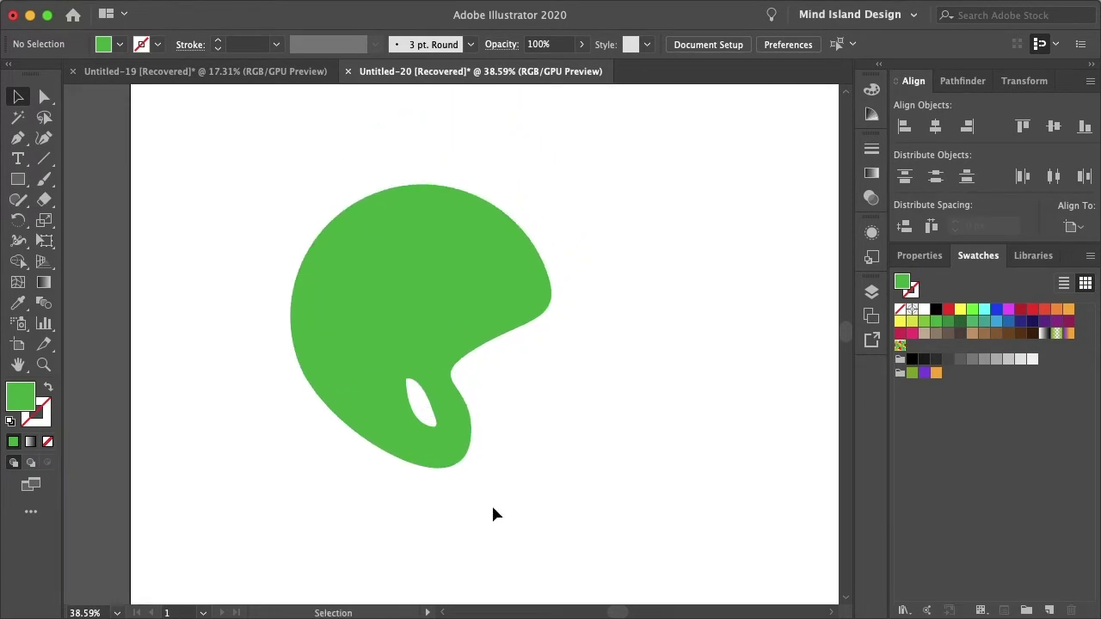
- In Photoshop, move the sepia arch photo right toward the green shapes with the Move tool
{"action": "mouse_move", "coordinate": [387, 602]}
{"action": "left_click", "coordinate": [446, 592]}
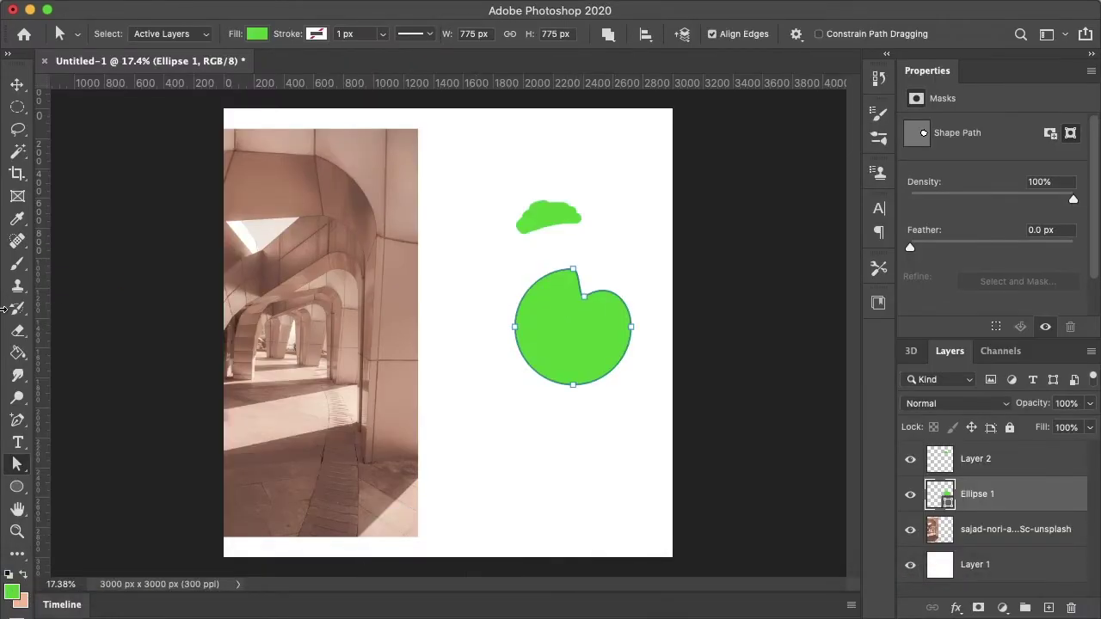
{"action": "left_click", "coordinate": [19, 86]}
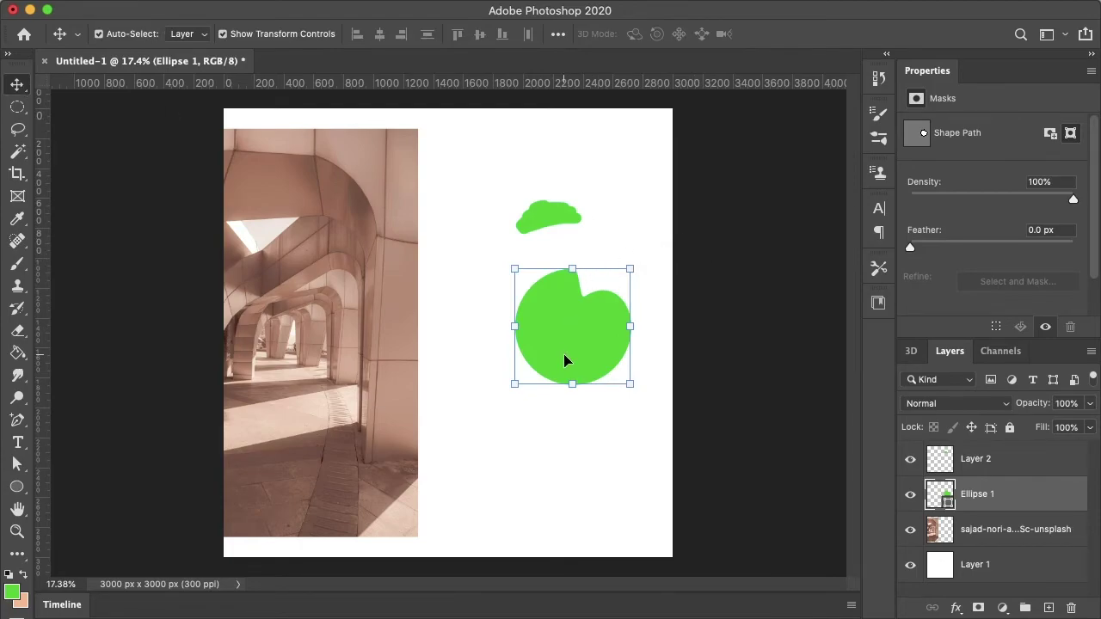
{"action": "left_click_drag", "start_coordinate": [678, 406], "coordinate": [491, 190]}
{"action": "left_click", "coordinate": [754, 184]}
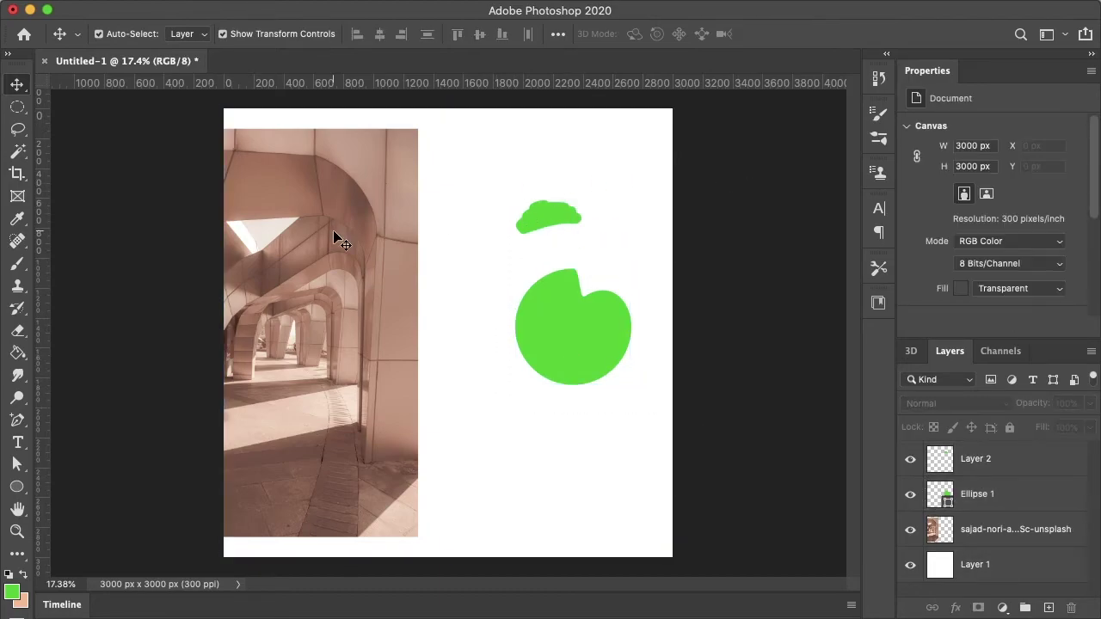
{"action": "left_click_drag", "start_coordinate": [334, 230], "coordinate": [373, 226]}
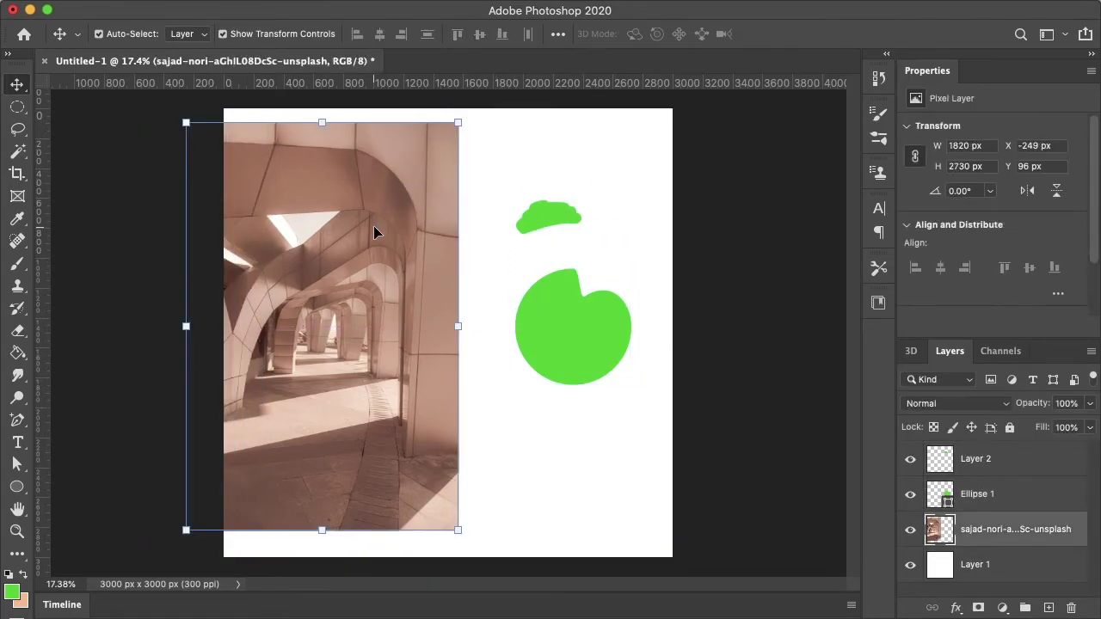
{"action": "left_click", "coordinate": [754, 465]}
{"action": "mouse_move", "coordinate": [495, 581]}
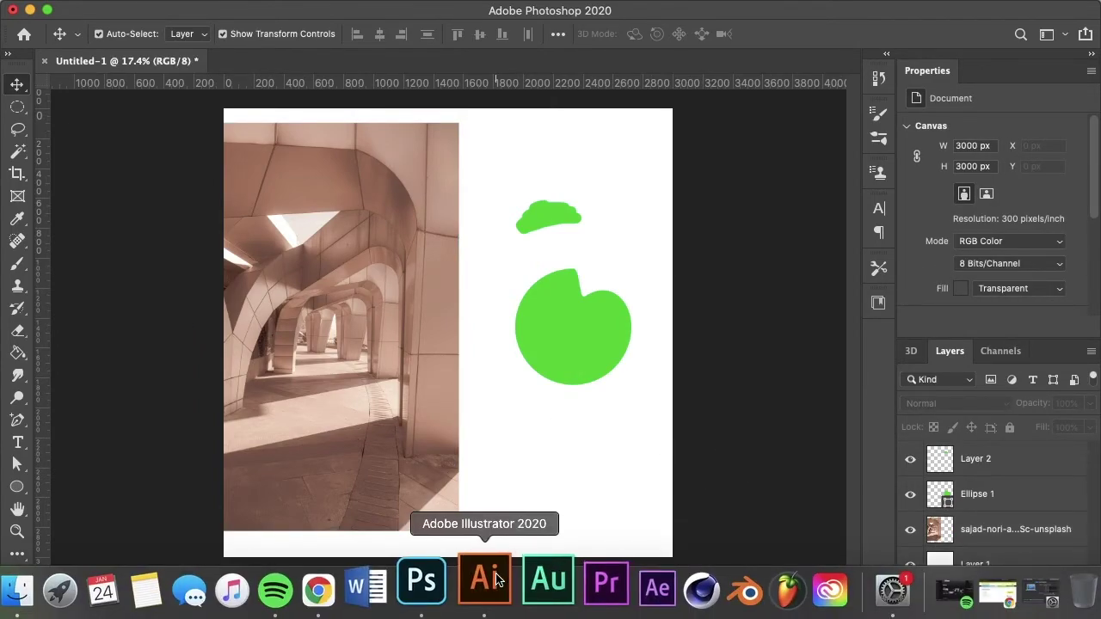
{"action": "left_click", "coordinate": [484, 582]}
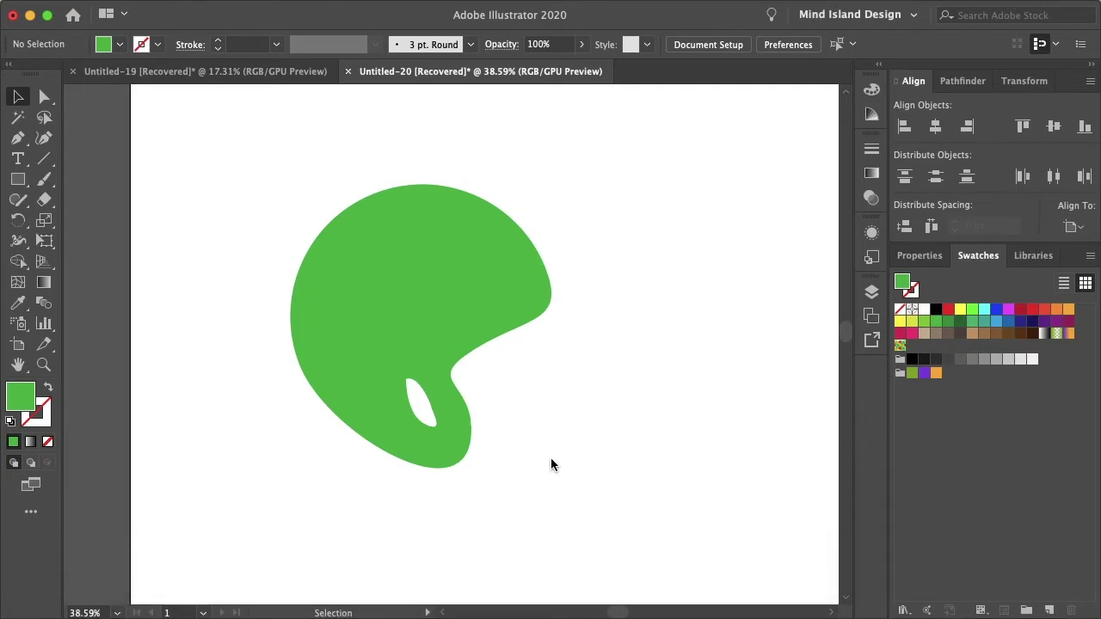
- Add Artboards 2, 3 and 4 from the Artboards panel, then collapse the panel
{"action": "scroll", "coordinate": [629, 373], "scroll_direction": "down", "scroll_amount": 5}
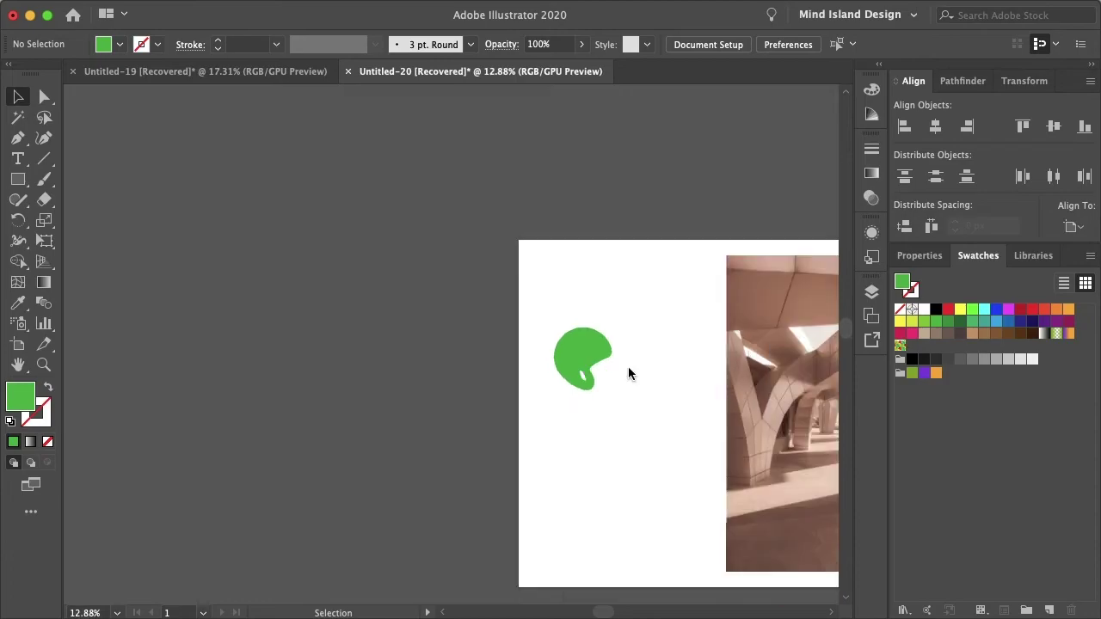
{"action": "scroll", "coordinate": [628, 373], "scroll_direction": "down", "scroll_amount": 3}
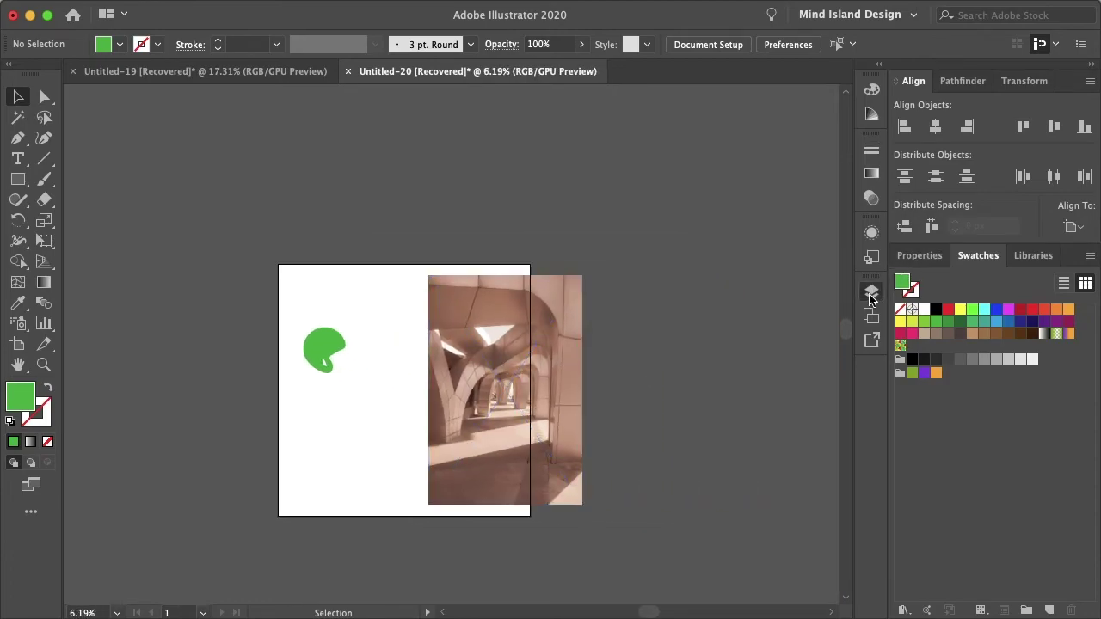
{"action": "left_click", "coordinate": [871, 294]}
{"action": "left_click", "coordinate": [714, 284]}
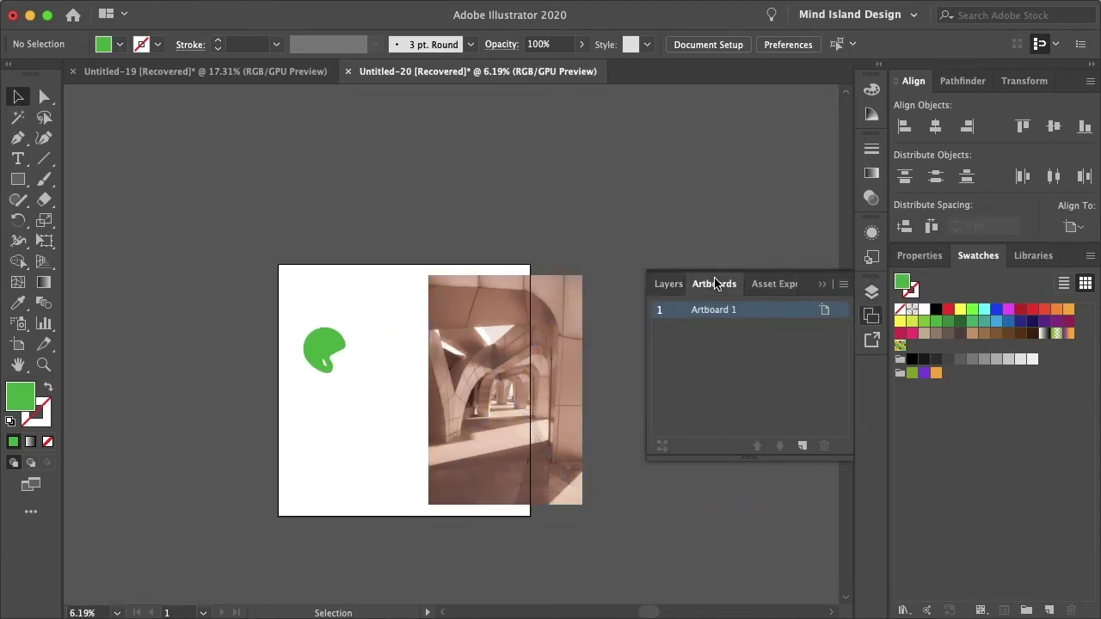
{"action": "left_click", "coordinate": [801, 446]}
{"action": "left_click", "coordinate": [801, 447]}
{"action": "left_click", "coordinate": [801, 446]}
{"action": "scroll", "coordinate": [530, 453], "scroll_direction": "down", "scroll_amount": 2}
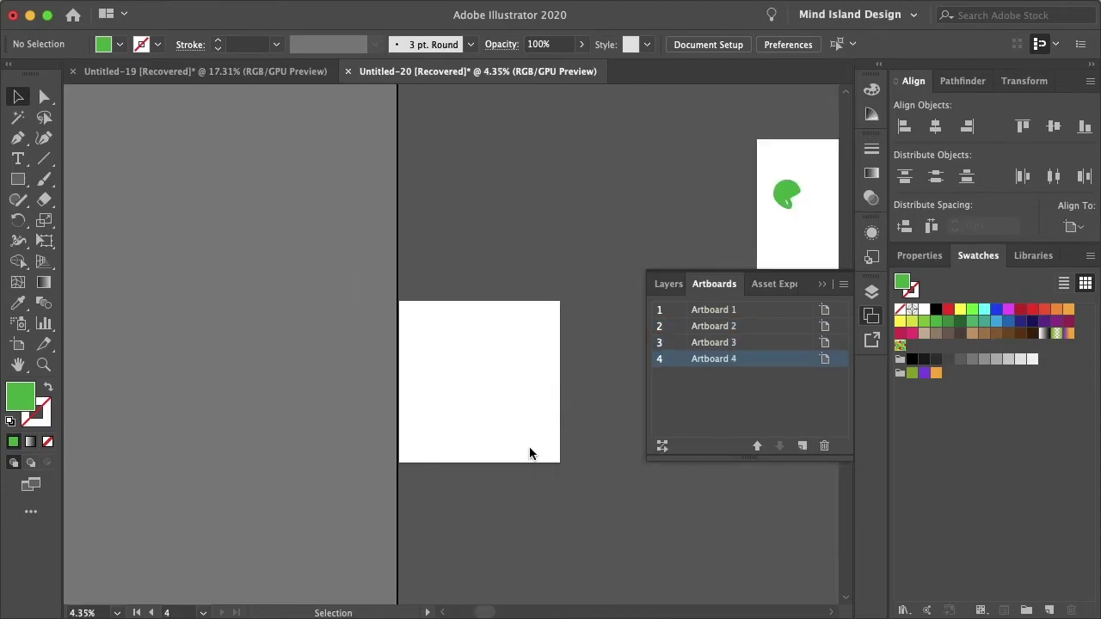
{"action": "scroll", "coordinate": [529, 454], "scroll_direction": "down", "scroll_amount": 1}
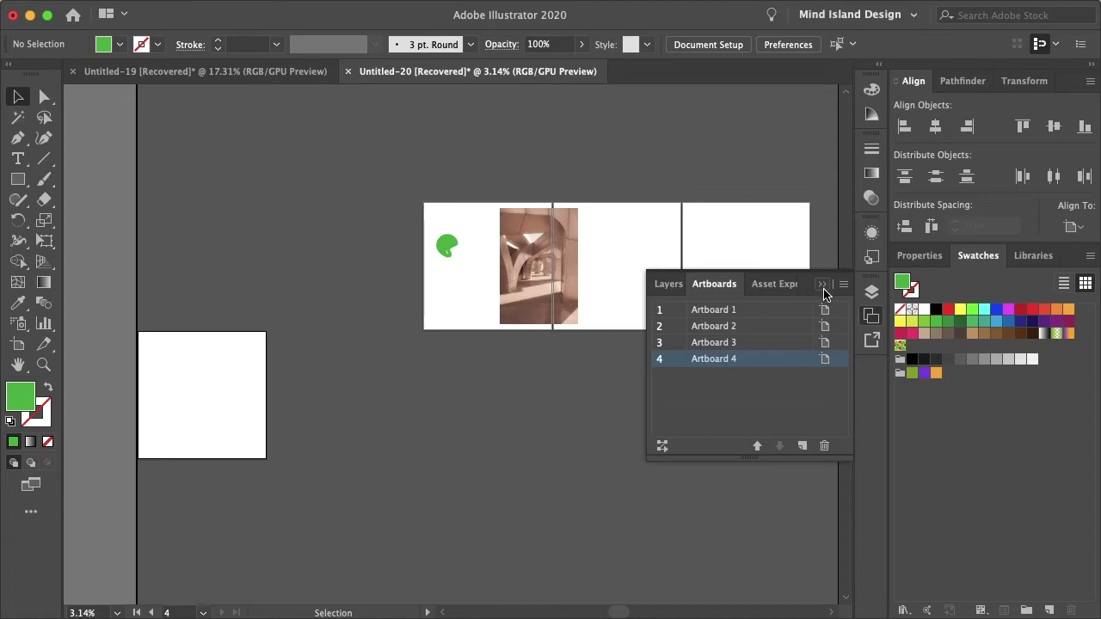
{"action": "left_click", "coordinate": [872, 314]}
{"action": "scroll", "coordinate": [505, 249], "scroll_direction": "up", "scroll_amount": 1}
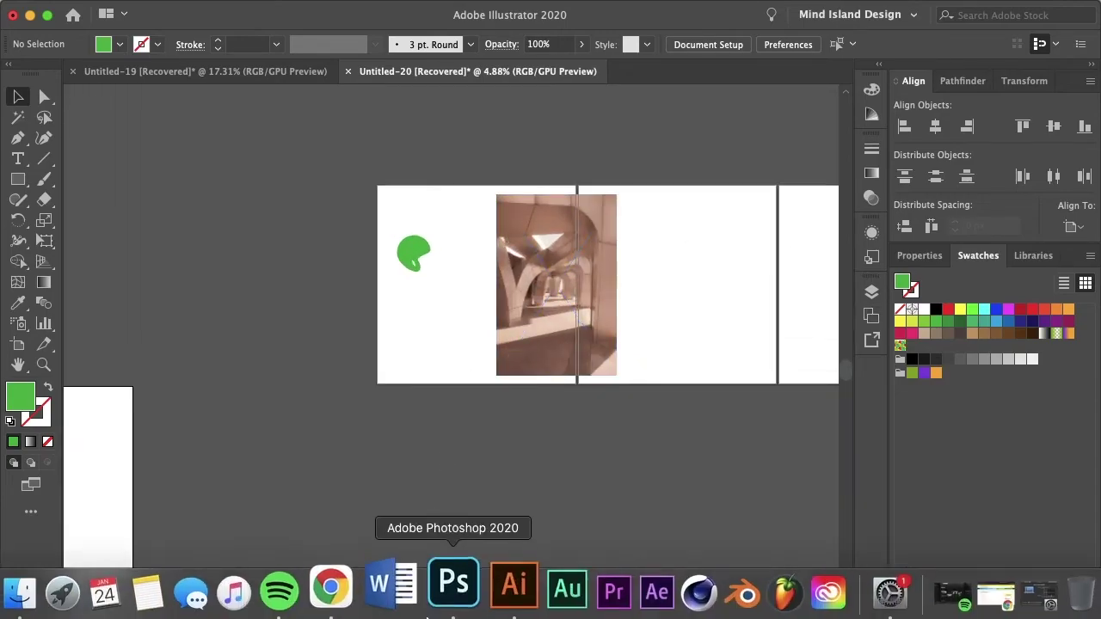
{"action": "left_click", "coordinate": [453, 591]}
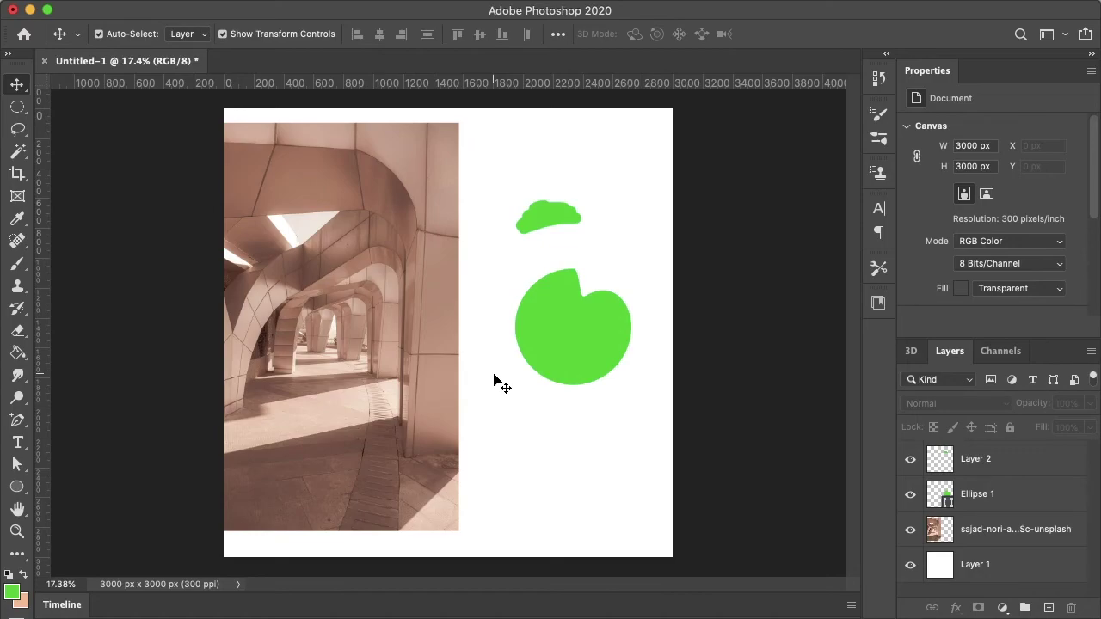
- Bring the Illustrator document back to the front from the Dock
{"action": "left_click", "coordinate": [486, 606]}
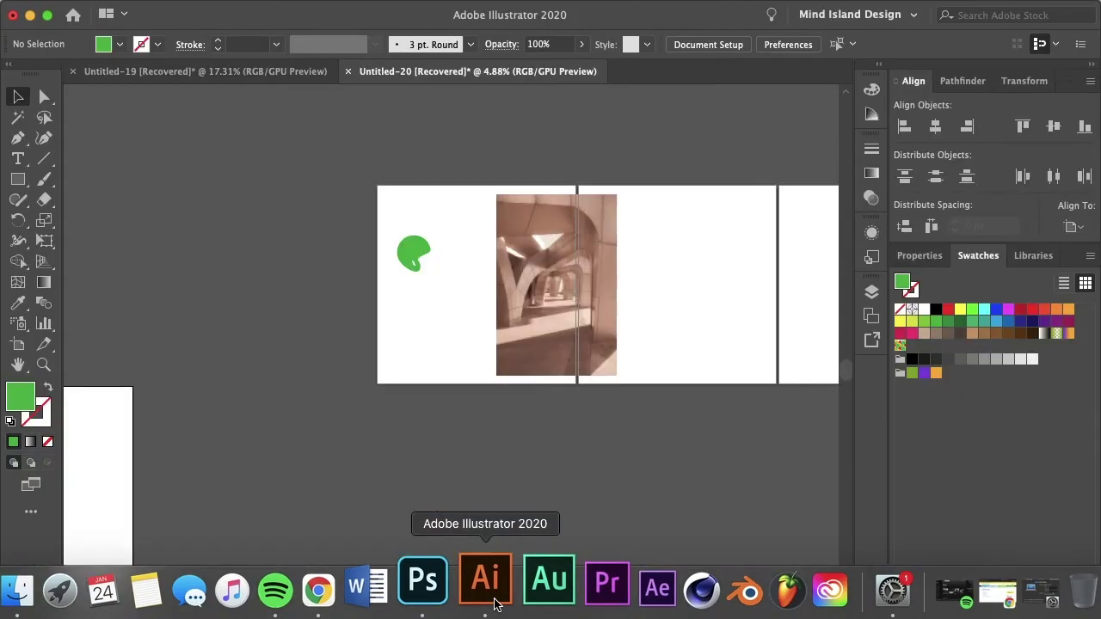
- In Photoshop, drag the sepia arch photo right to X 67 px, fully inside the canvas
{"action": "scroll", "coordinate": [505, 462], "scroll_direction": "right", "scroll_amount": 3}
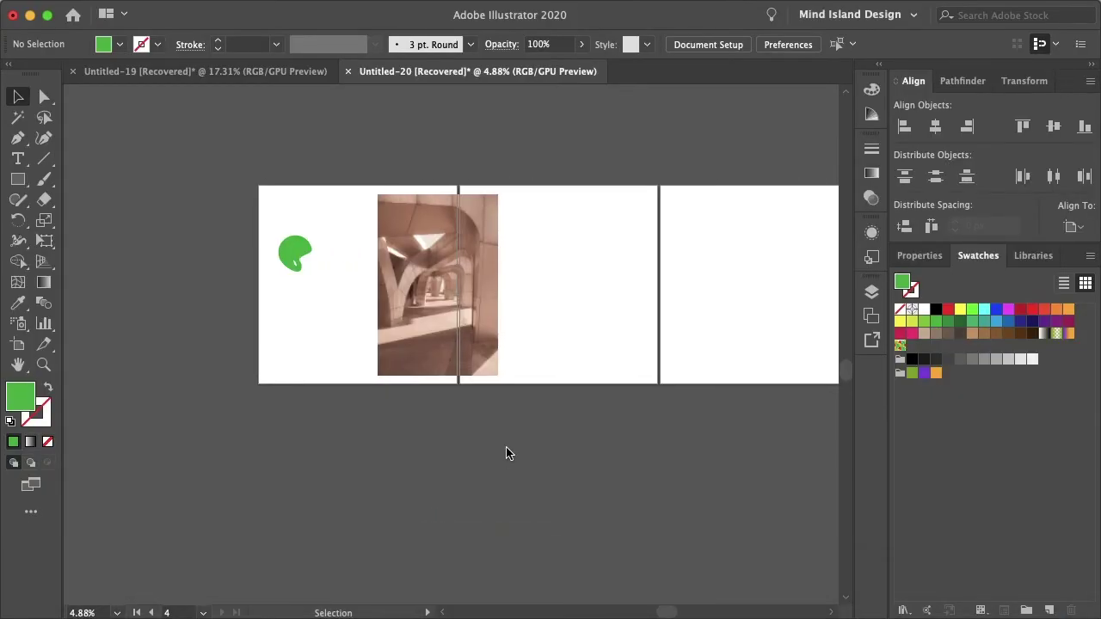
{"action": "left_click", "coordinate": [431, 585]}
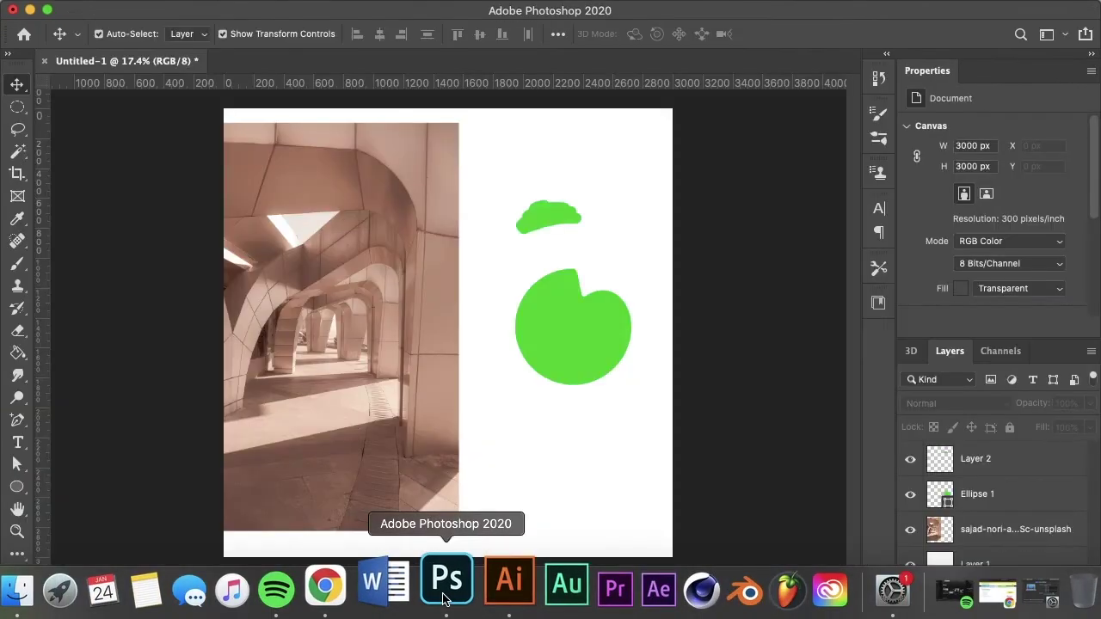
{"action": "left_click", "coordinate": [426, 441]}
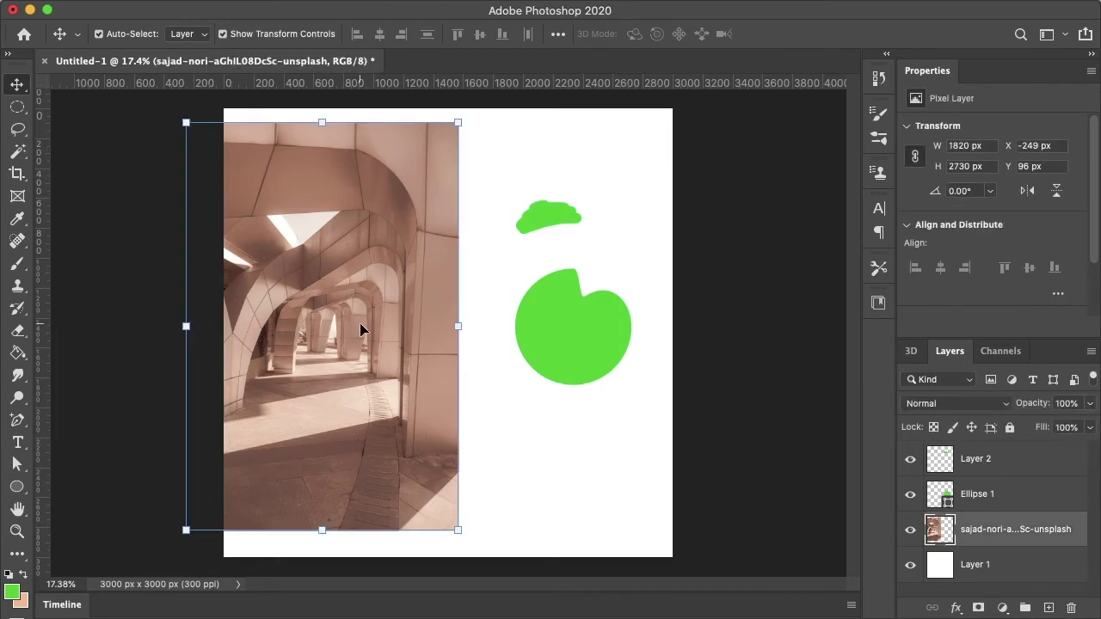
{"action": "left_click_drag", "start_coordinate": [361, 328], "coordinate": [409, 326]}
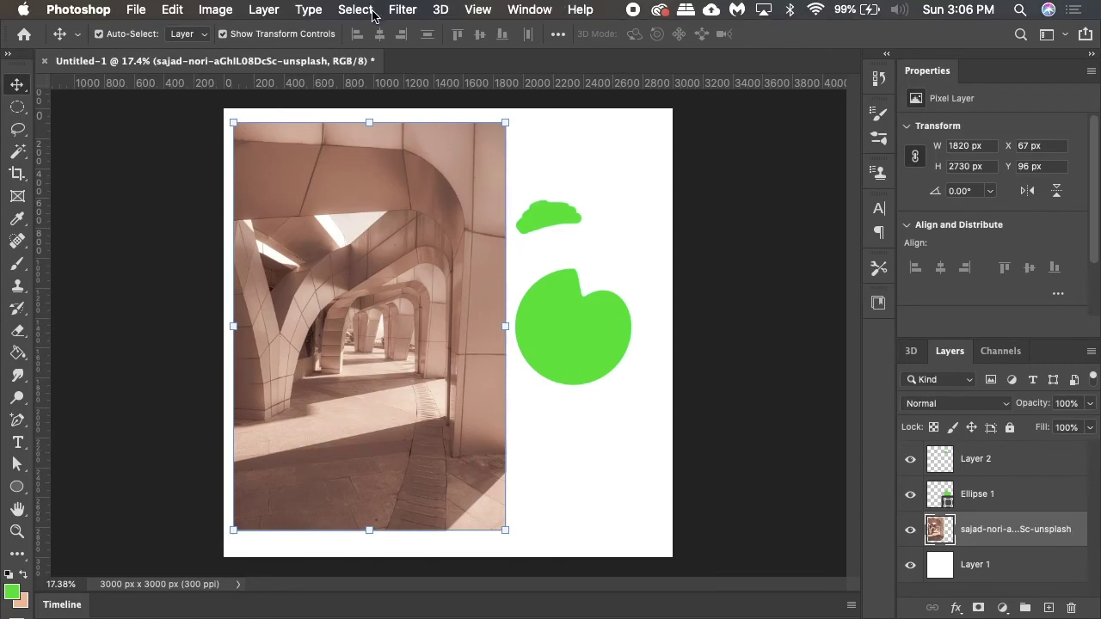
{"action": "left_click", "coordinate": [372, 10]}
{"action": "mouse_move", "coordinate": [394, 15]}
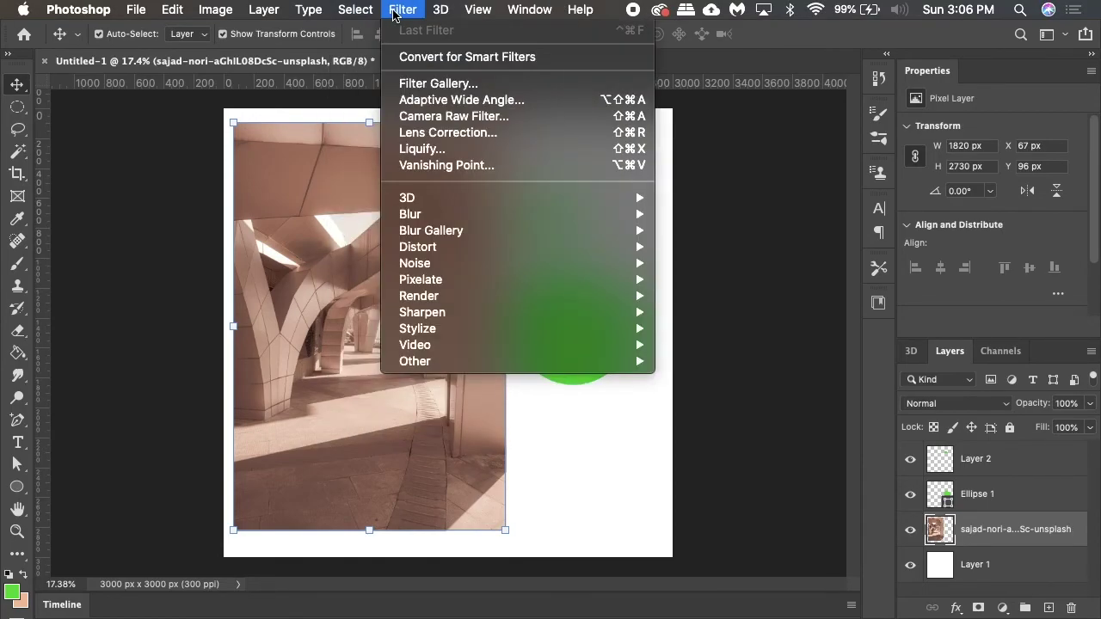
{"action": "left_click", "coordinate": [152, 189]}
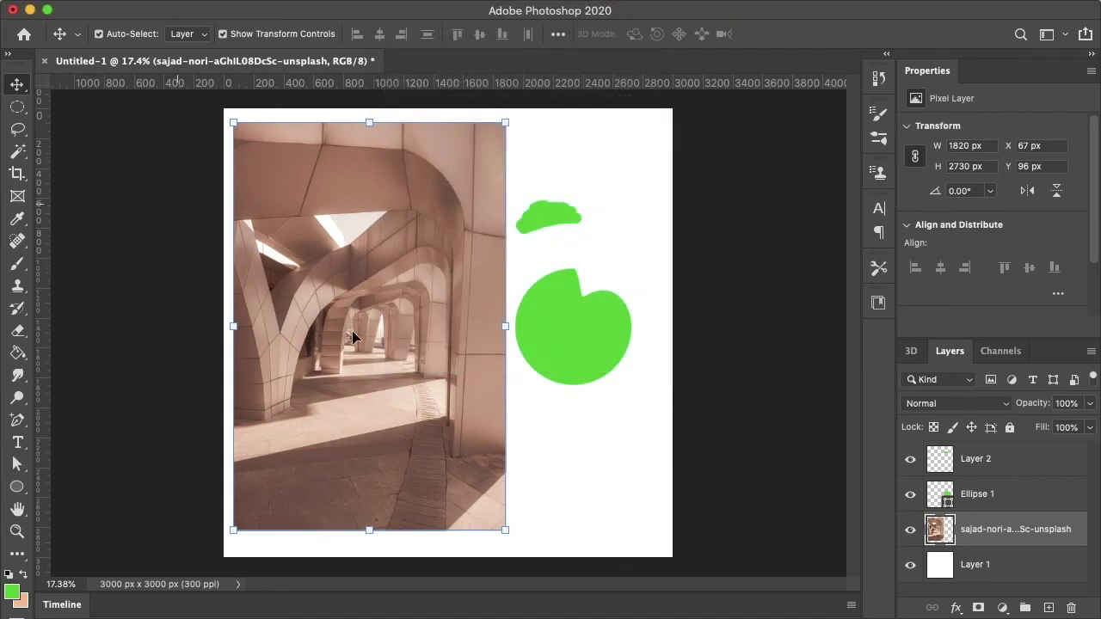